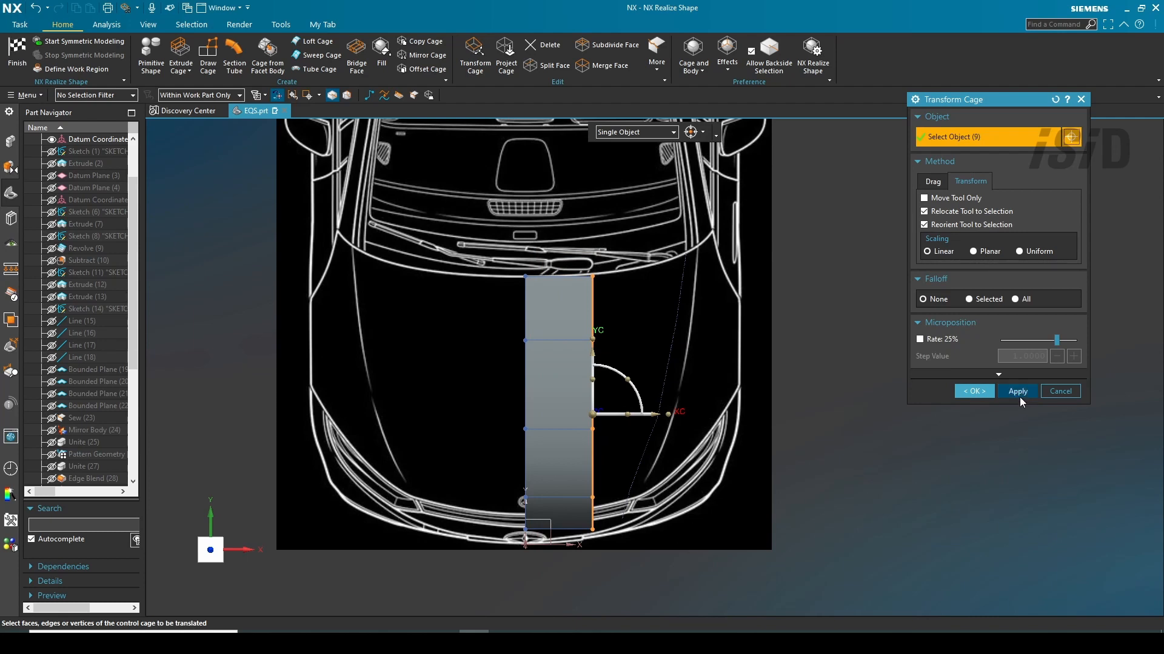
# Apply the transform of the hood strip and loft cage faces from its outer edges to the hood's side outline polyline.
pyautogui.click(1017, 392)
pyautogui.click(542, 45)
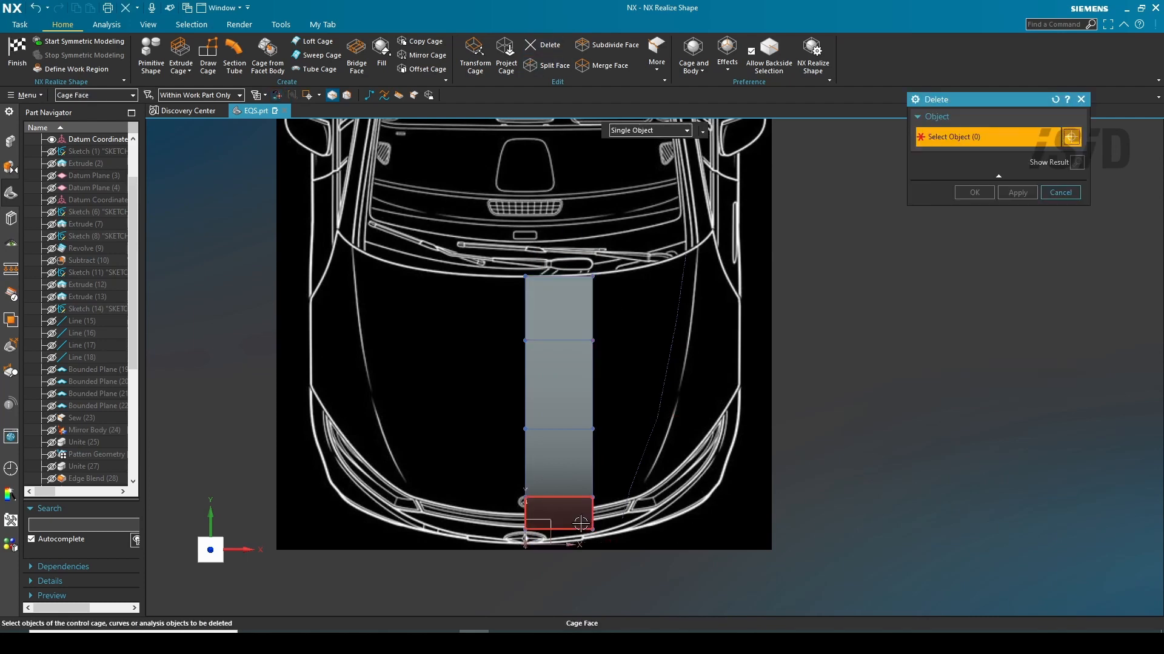
pyautogui.click(1070, 193)
pyautogui.click(312, 41)
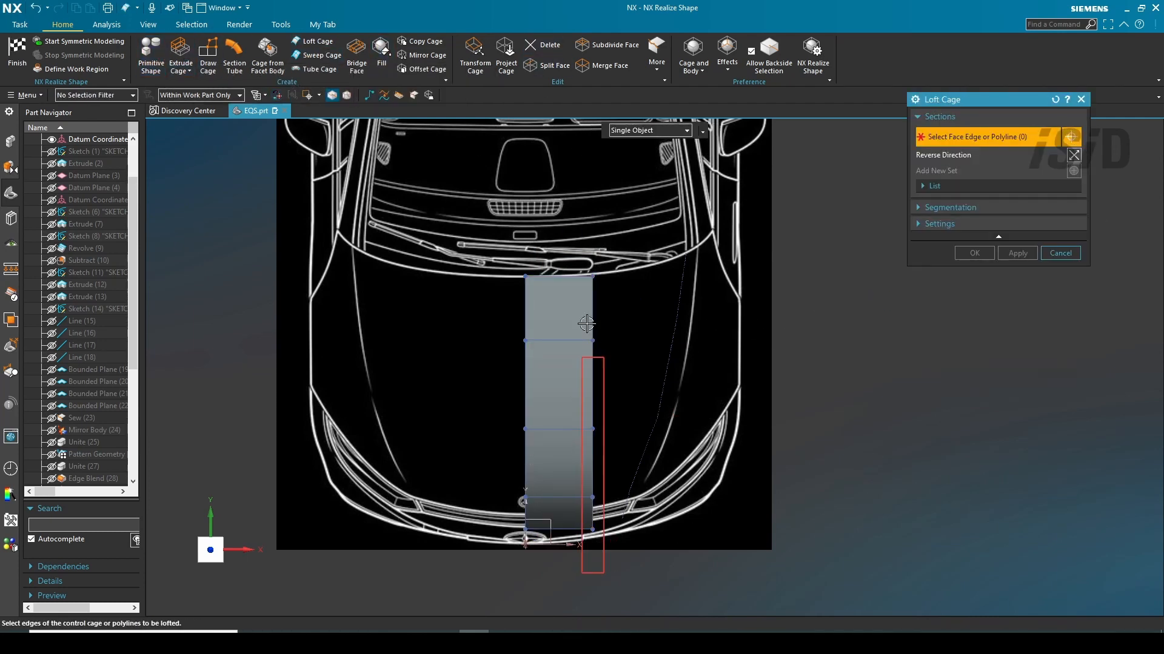
pyautogui.click(644, 480)
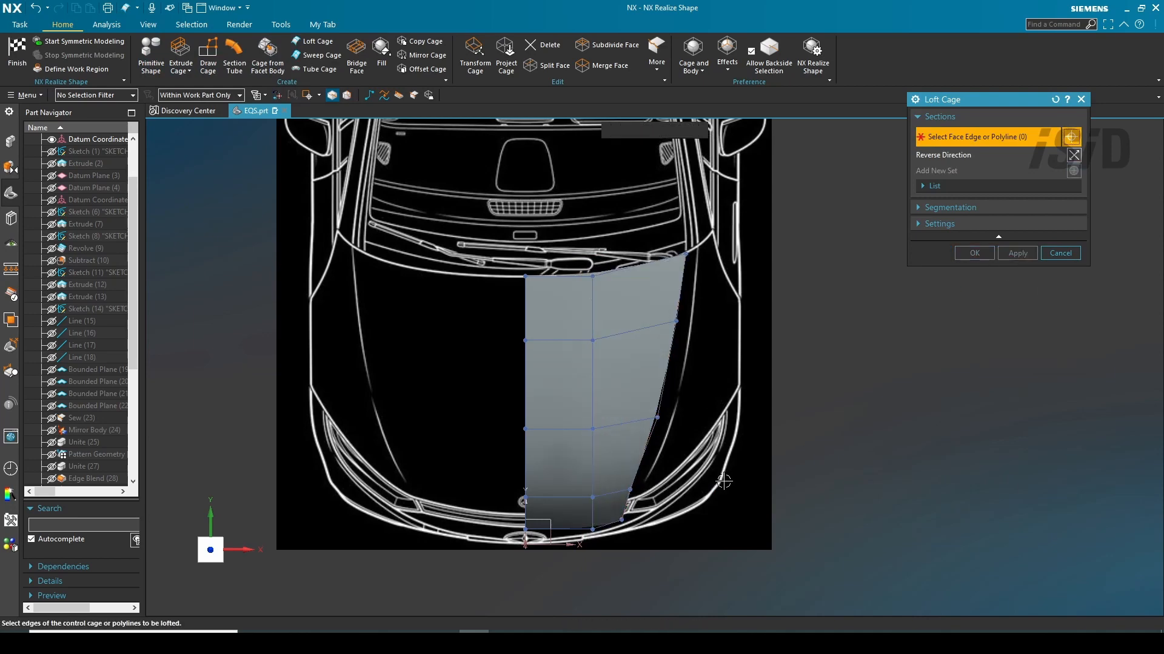
# Reposition the hood cage's interior vertices between the two face columns with Transform Cage so the rows flow evenly.
pyautogui.scroll(2, 724, 480)
pyautogui.click(475, 55)
pyautogui.click(579, 497)
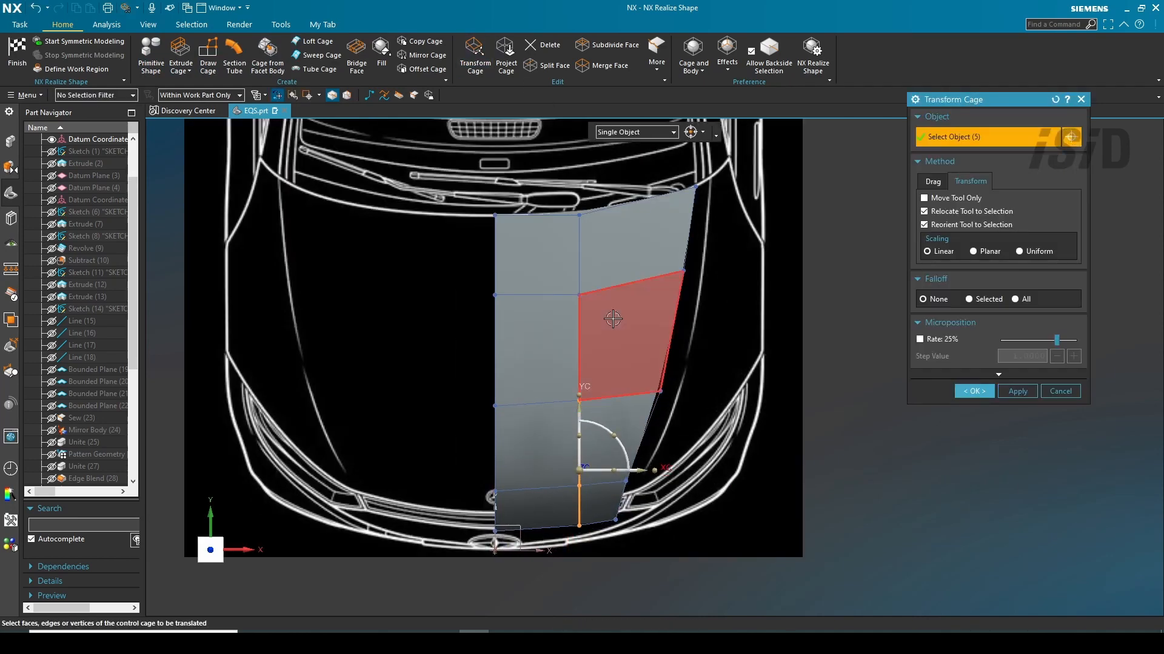
pyautogui.click(579, 233)
pyautogui.click(989, 391)
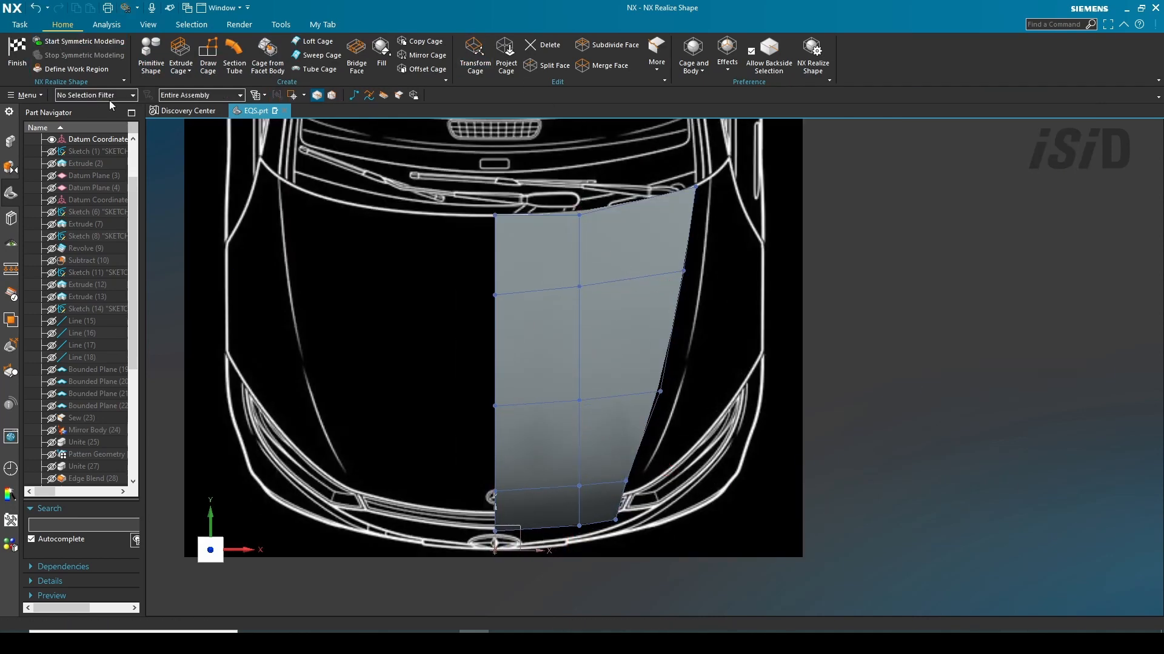
# Start symmetric modeling and extrude the hood cage's four outer side edges outward along a specified vector.
pyautogui.click(1018, 253)
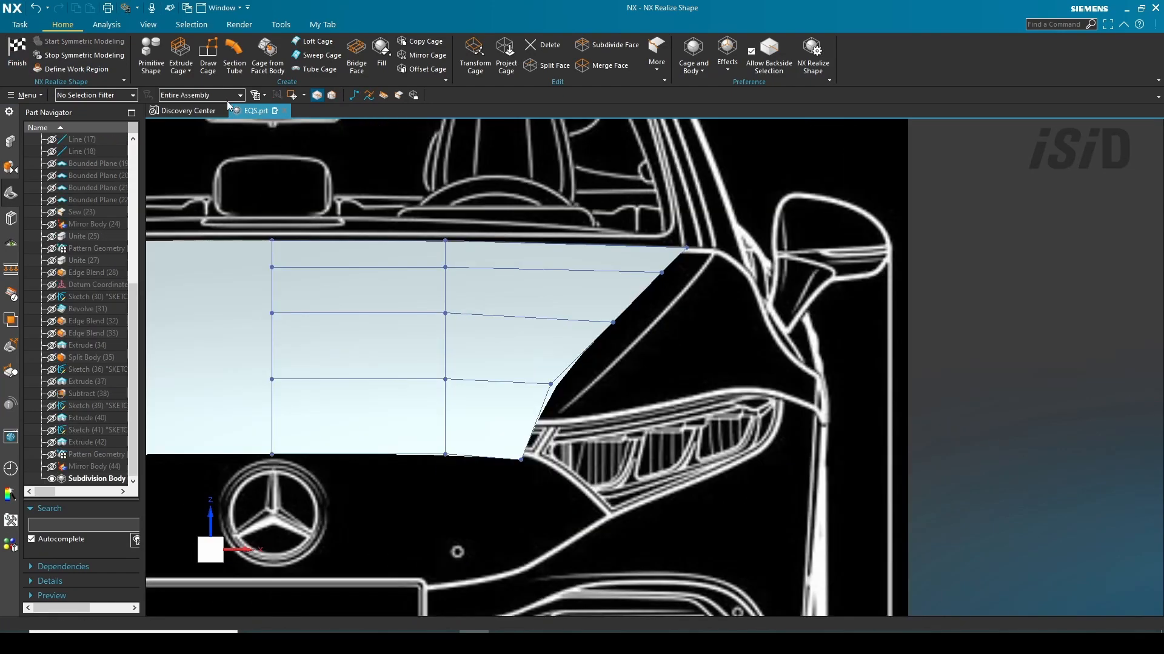
pyautogui.click(180, 57)
pyautogui.click(633, 351)
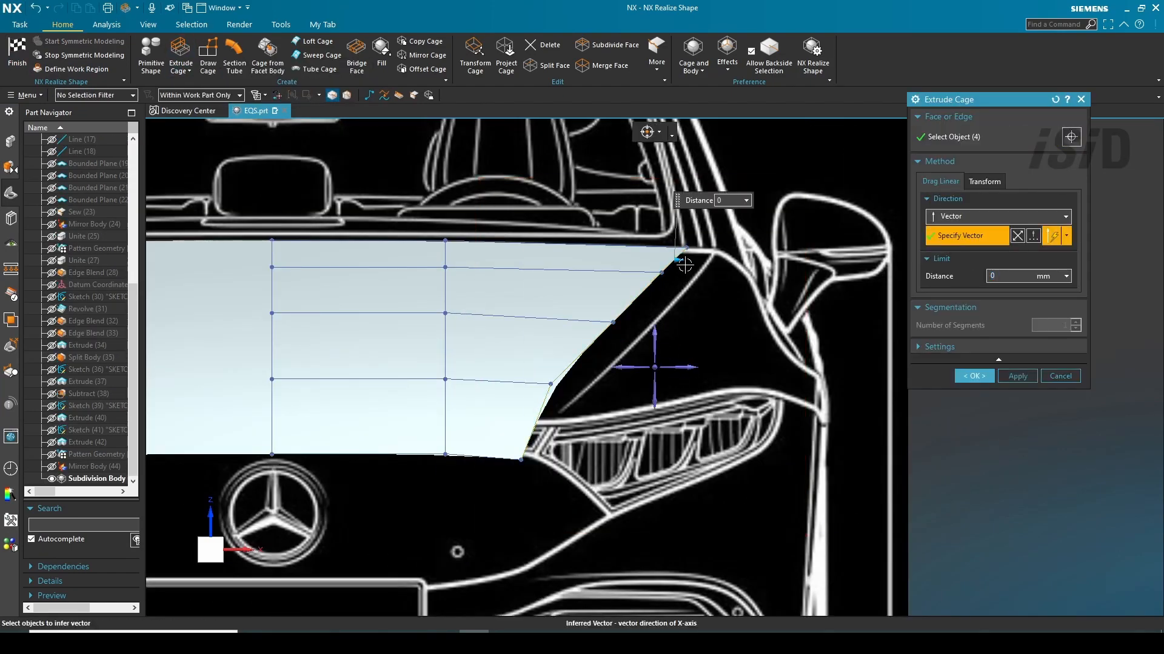
pyautogui.moveTo(684, 265); pyautogui.dragTo(714, 277)
pyautogui.click(973, 375)
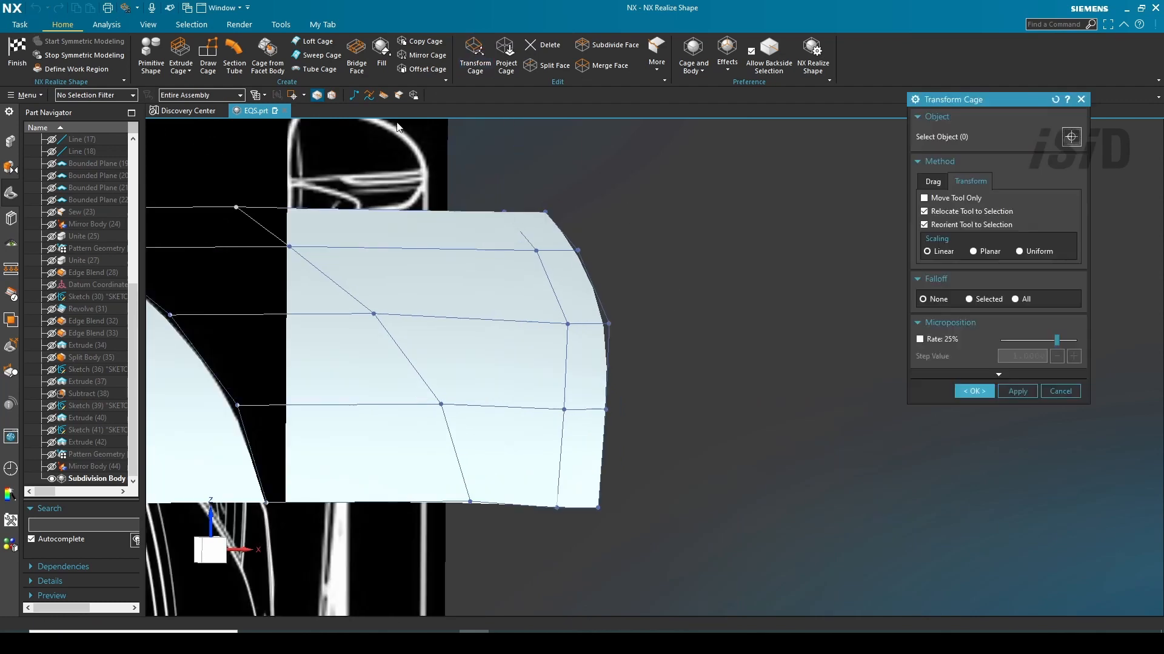
# Adjust the hood's extruded side vertices with Transform Cage and sweep a cage face from its rear side edge along a guide.
pyautogui.moveTo(598, 266); pyautogui.dragTo(597, 254)
pyautogui.click(974, 392)
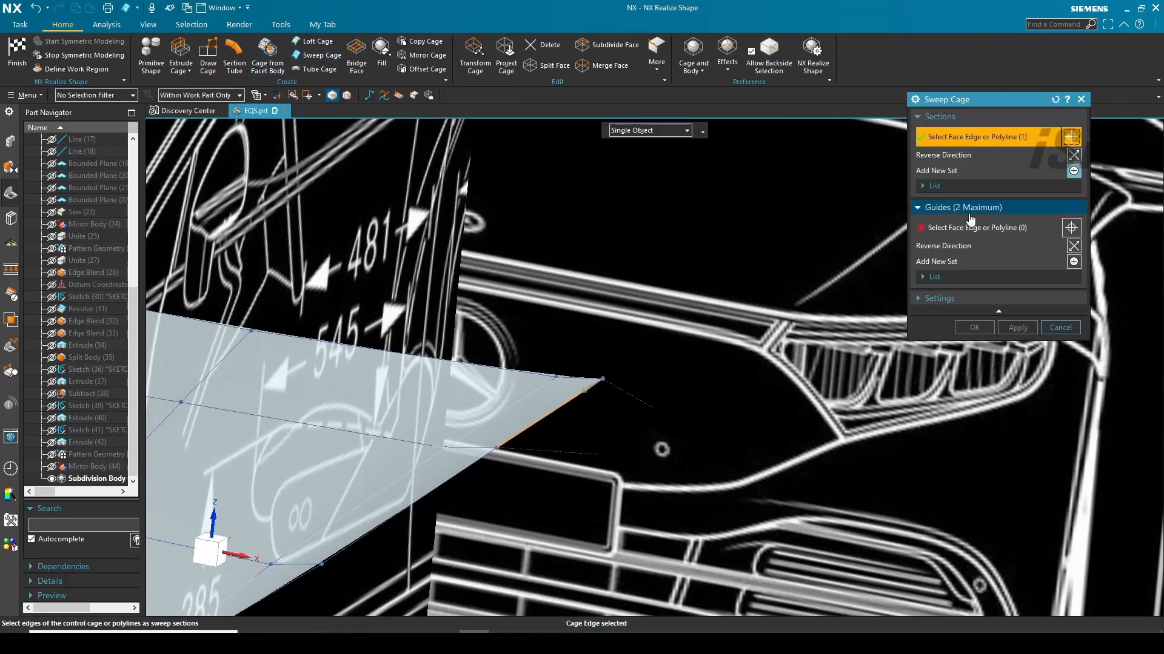
pyautogui.click(971, 227)
pyautogui.click(974, 327)
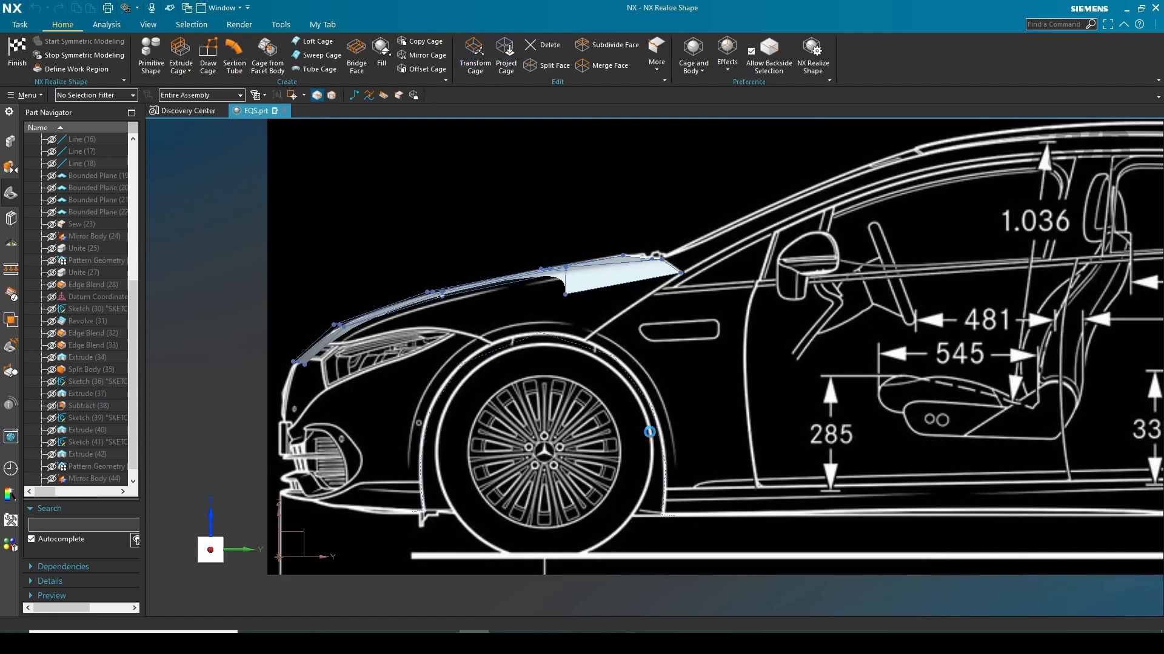
# Move the front wheel arch polyline outward to the fender side and adjust its points against the front blueprint with Transform Cage.
pyautogui.moveTo(768, 588); pyautogui.dragTo(382, 323)
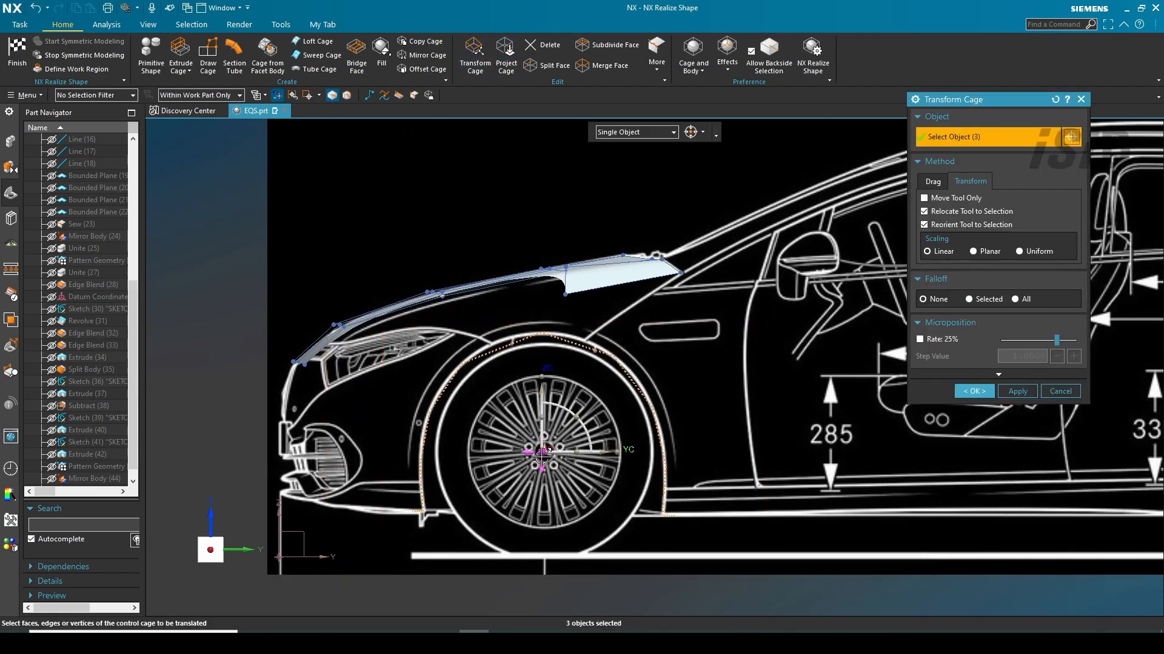
pyautogui.hotkey('ctrl', 'alt', 'f')
pyautogui.keyDown('shift'); pyautogui.moveTo(569, 429); pyautogui.dragTo(463, 437, button='middle'); pyautogui.keyUp('shift')
pyautogui.moveTo(612, 483); pyautogui.dragTo(894, 483)
pyautogui.scroll(5, 913, 474)
pyautogui.keyDown('shift'); pyautogui.moveTo(772, 407); pyautogui.dragTo(670, 440, button='middle'); pyautogui.keyUp('shift')
pyautogui.scroll(-2, 671, 441)
pyautogui.moveTo(670, 440); pyautogui.dragTo(684, 492)
pyautogui.scroll(1, 697, 438)
pyautogui.middleClick(768, 377)
# Sweep the short section at the wheel arch along the arch polyline to form the wheel arch band.
pyautogui.scroll(-3, 576, 376)
pyautogui.moveTo(570, 367); pyautogui.dragTo(488, 394, button='middle')
pyautogui.click(321, 55)
pyautogui.click(364, 418)
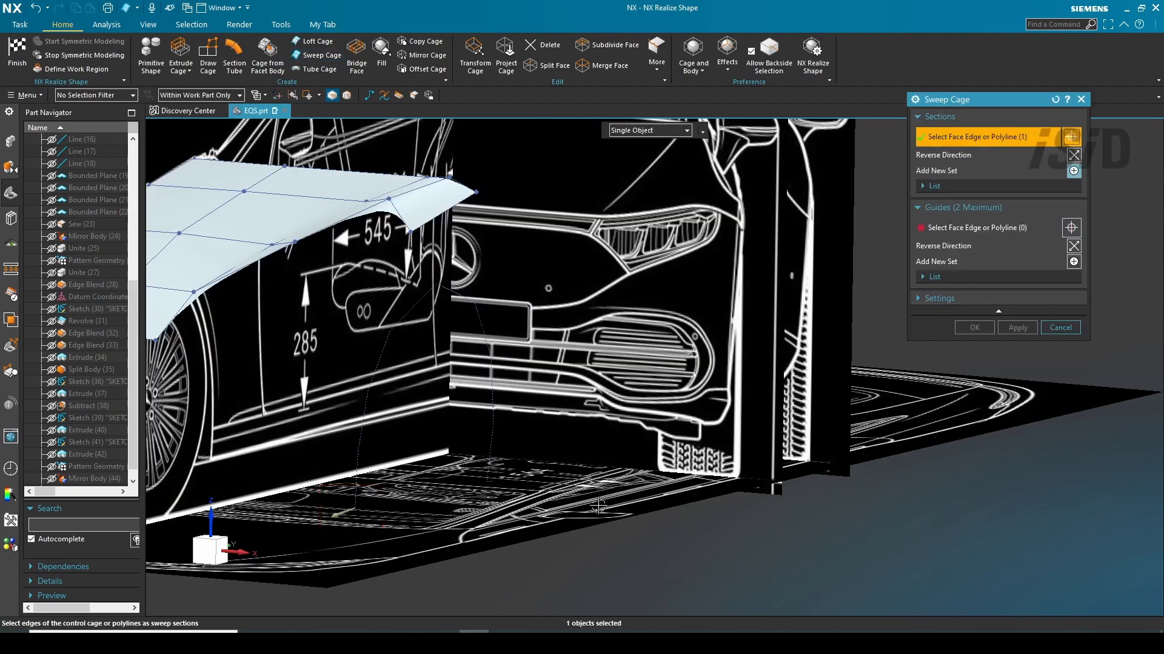
pyautogui.middleClick(512, 475)
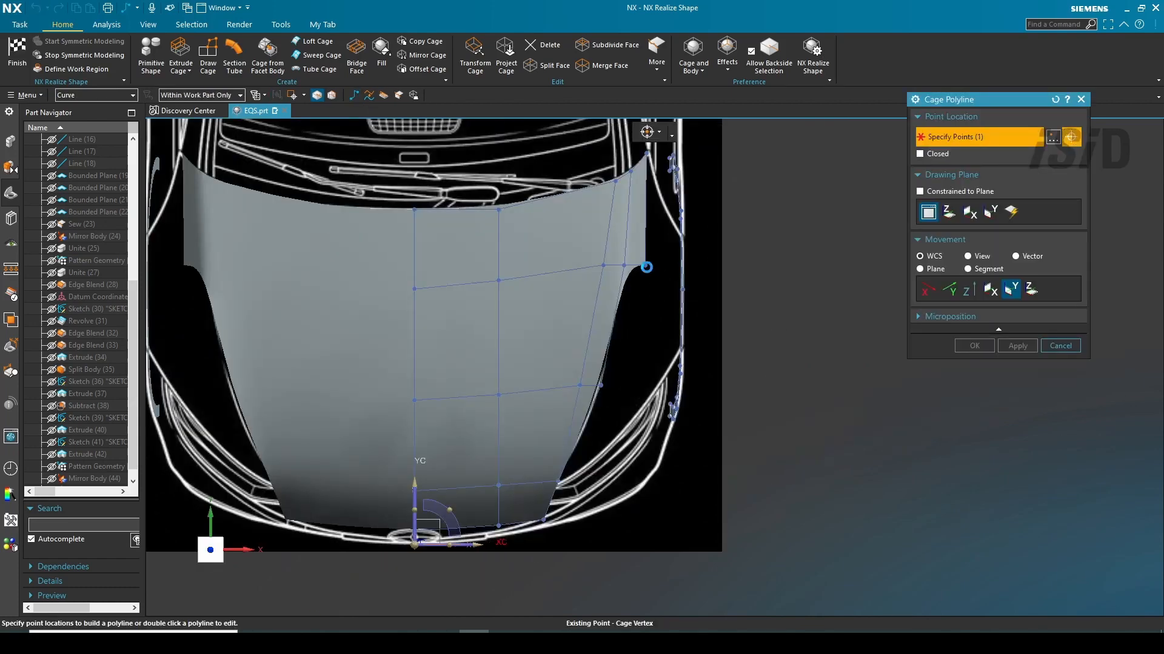
# Draw a cage polyline from the hood's rear side corner forward past the headlight to the hood's front corner.
pyautogui.scroll(2, 591, 479)
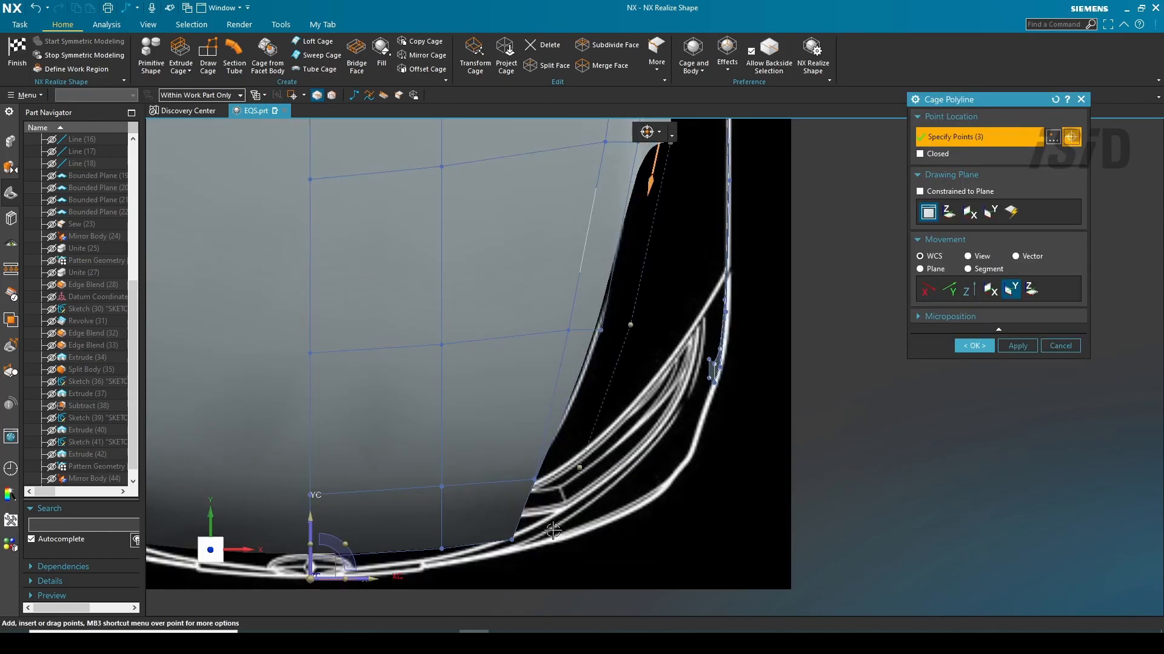
pyautogui.click(552, 530)
pyautogui.moveTo(647, 446); pyautogui.dragTo(576, 400, button='middle')
pyautogui.press('F8')
pyautogui.scroll(2, 637, 277)
pyautogui.keyDown('shift'); pyautogui.moveTo(637, 276); pyautogui.dragTo(890, 277, button='middle'); pyautogui.keyUp('shift')
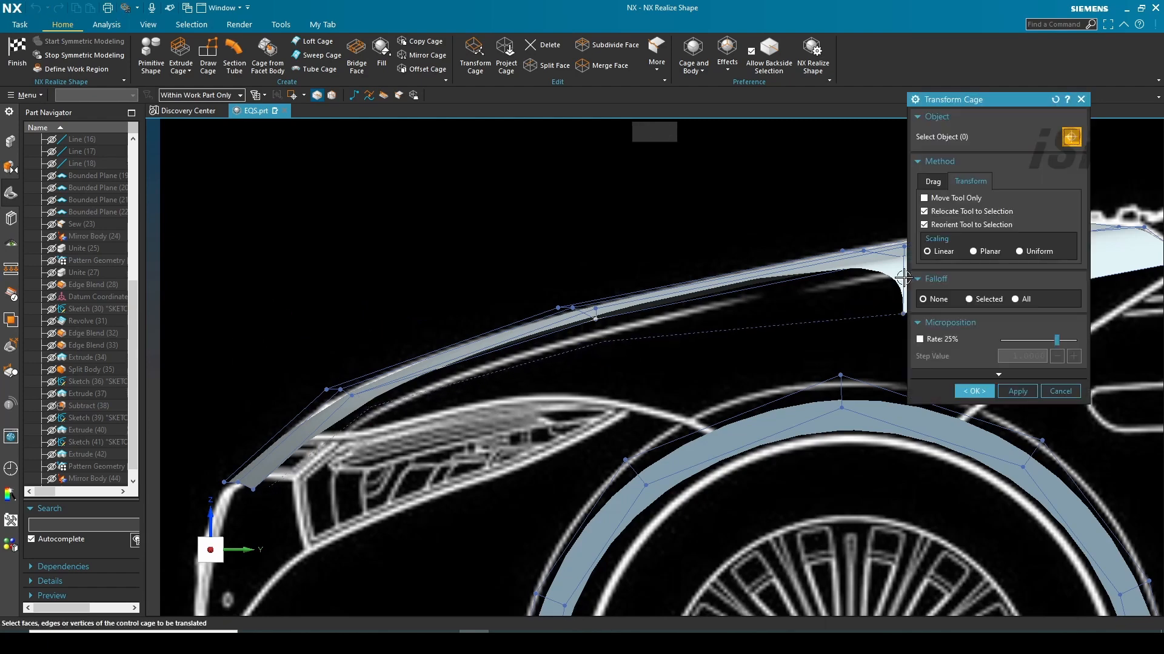
# Adjust vertices along the hood's lower side edge with Transform Cage to follow the side blueprint.
pyautogui.scroll(3, 786, 303)
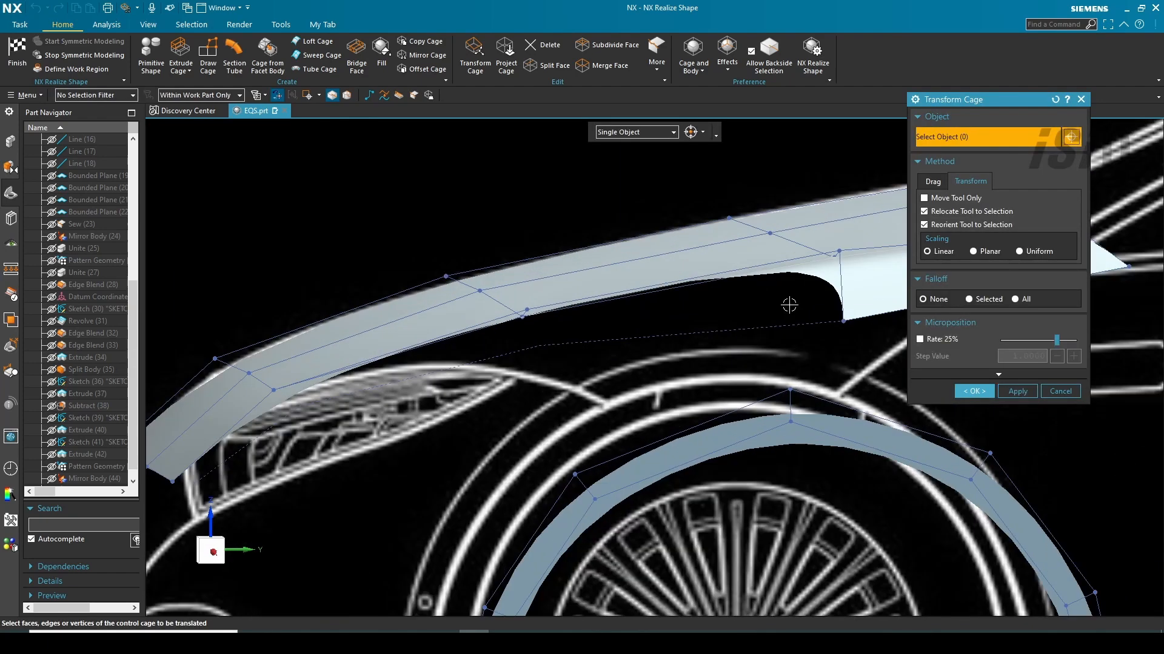
pyautogui.click(811, 291)
pyautogui.middleClick(845, 275)
pyautogui.click(517, 317)
pyautogui.scroll(-3, 473, 423)
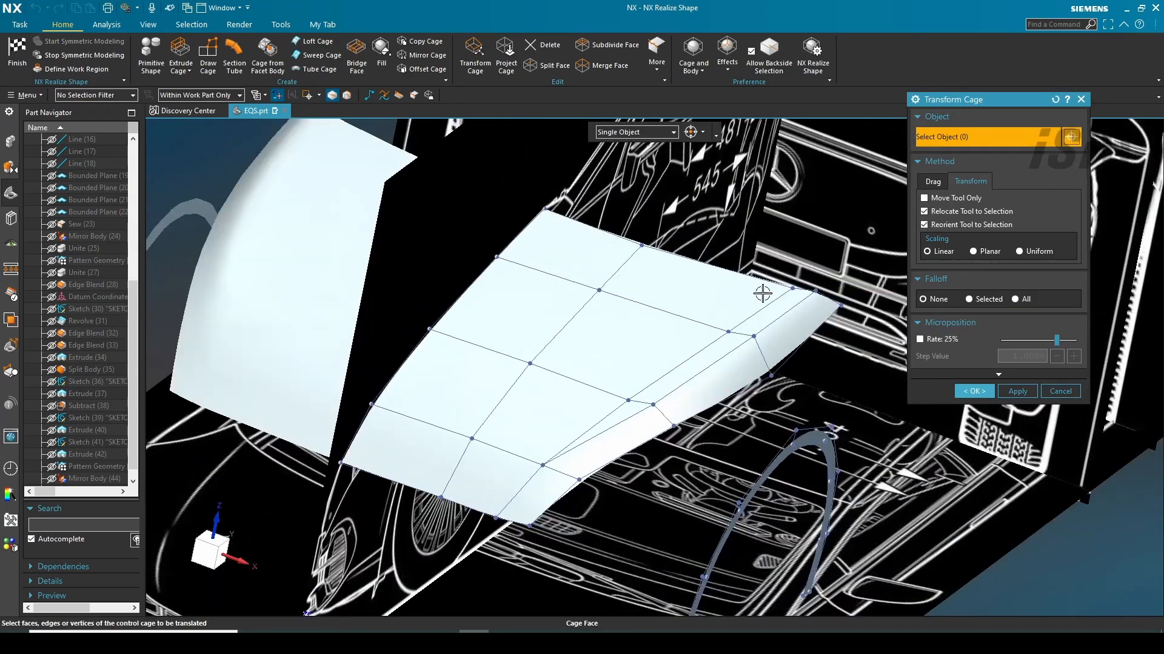
# Set the weight of the three cage edges along the hood's side crease to 100 percent.
pyautogui.click(656, 61)
pyautogui.click(678, 155)
pyautogui.click(608, 421)
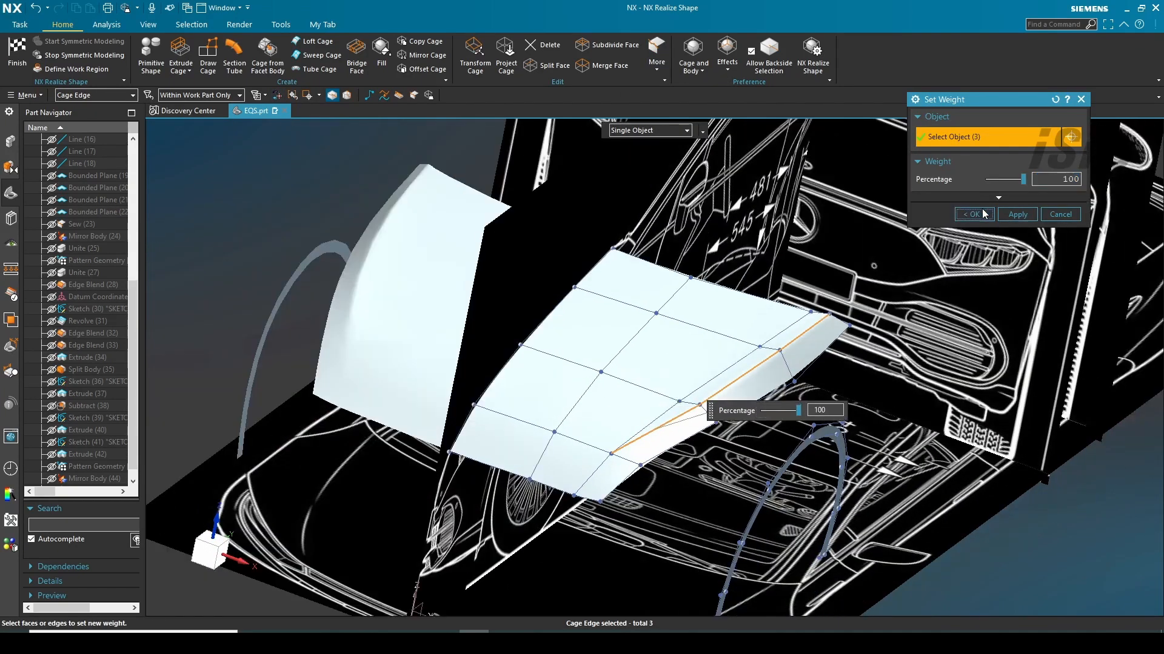
pyautogui.press('Escape')
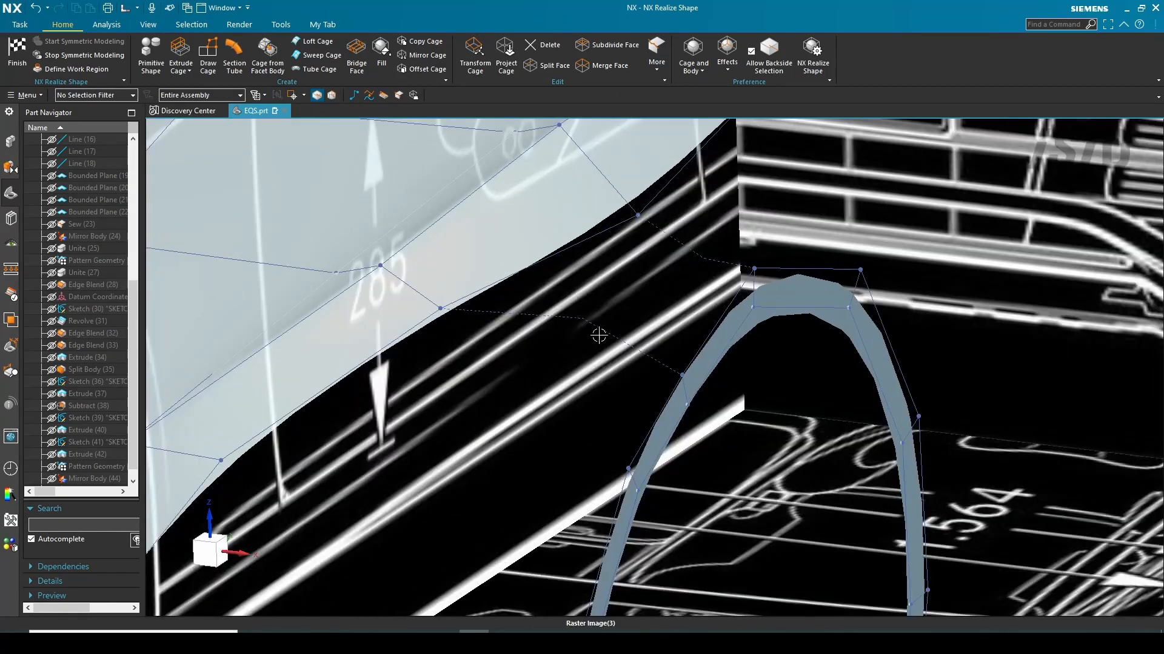
# Sweep cage faces between the hood's side edge and the top of the wheel arch band along the two connecting polylines.
pyautogui.click(330, 56)
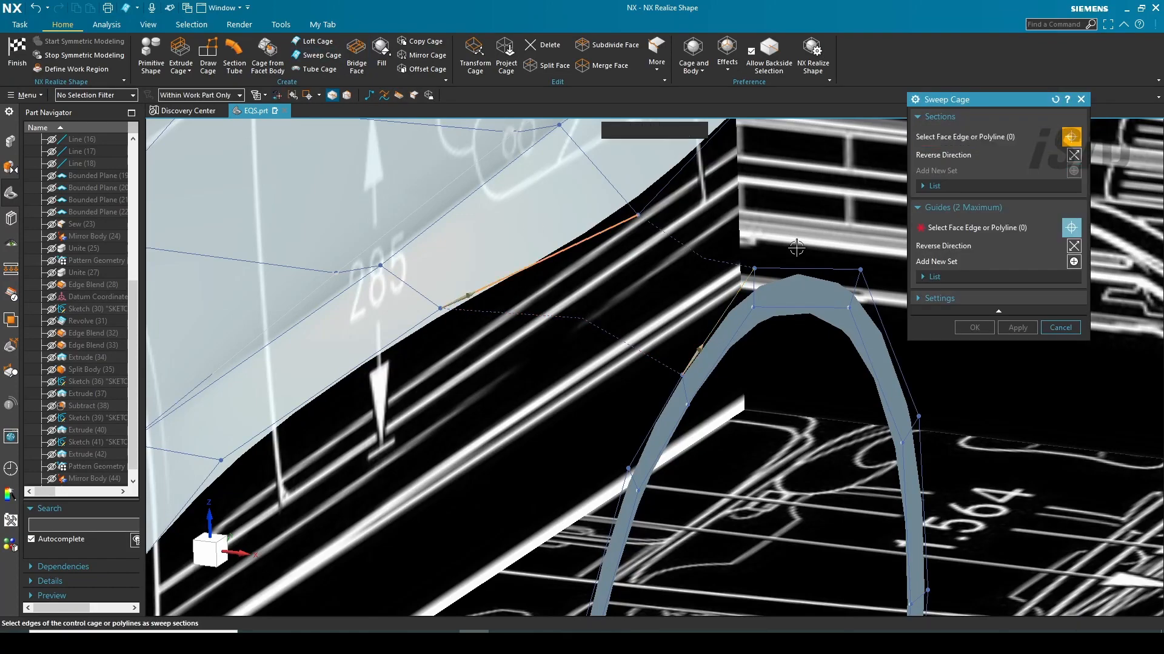
pyautogui.click(799, 268)
pyautogui.click(966, 329)
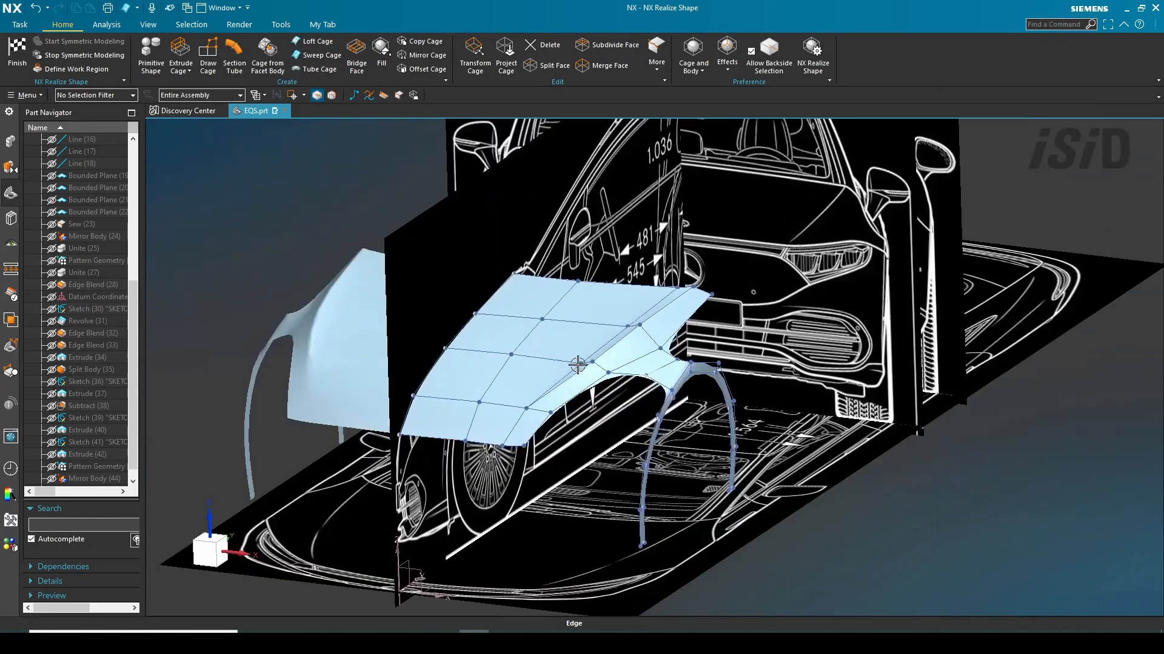
# Sweep cage faces from the hood's side edge above the headlight using a guide, and adjust the fender vertices beside the wheel arch.
pyautogui.moveTo(606, 354); pyautogui.dragTo(630, 407, button='middle')
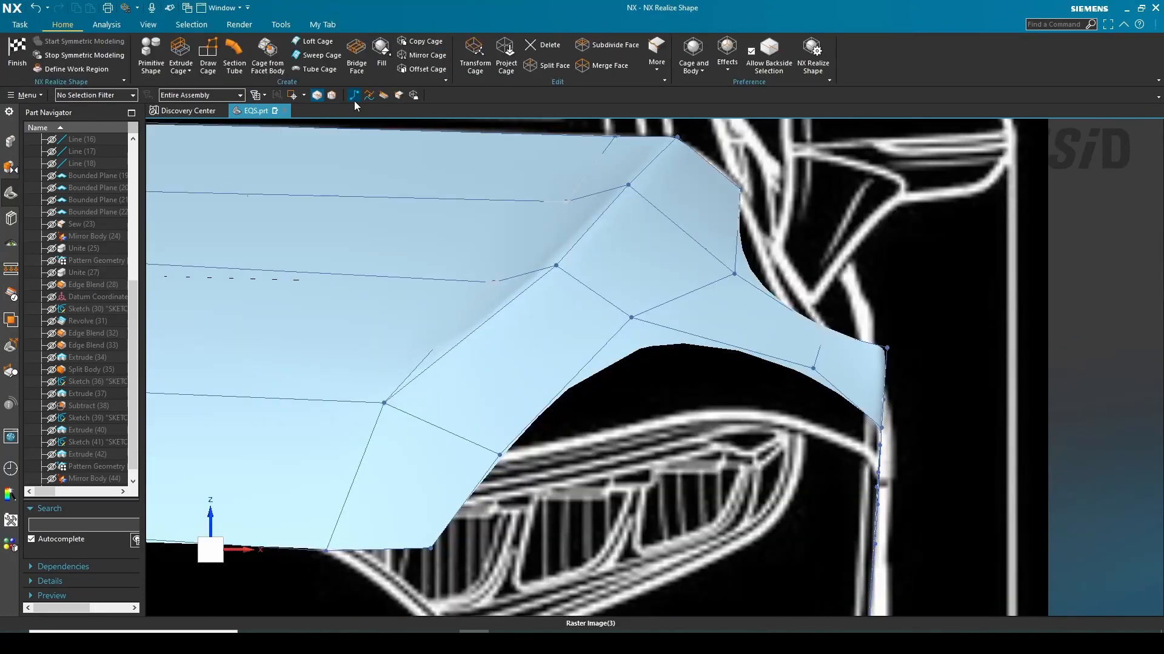
pyautogui.click(353, 96)
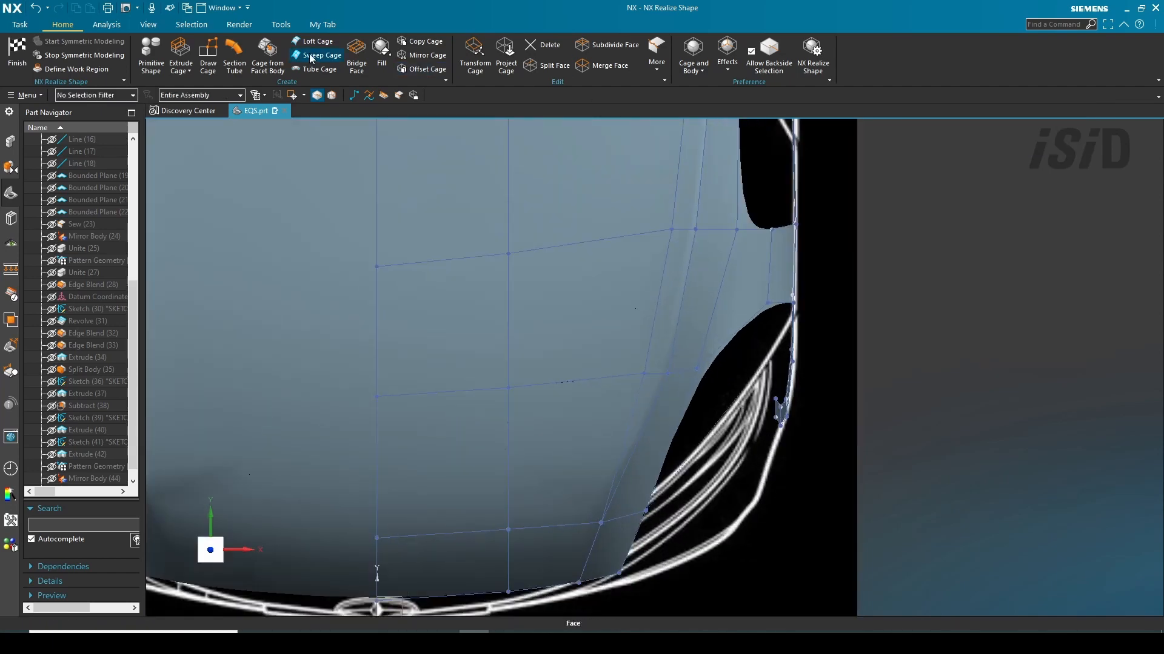
pyautogui.click(322, 55)
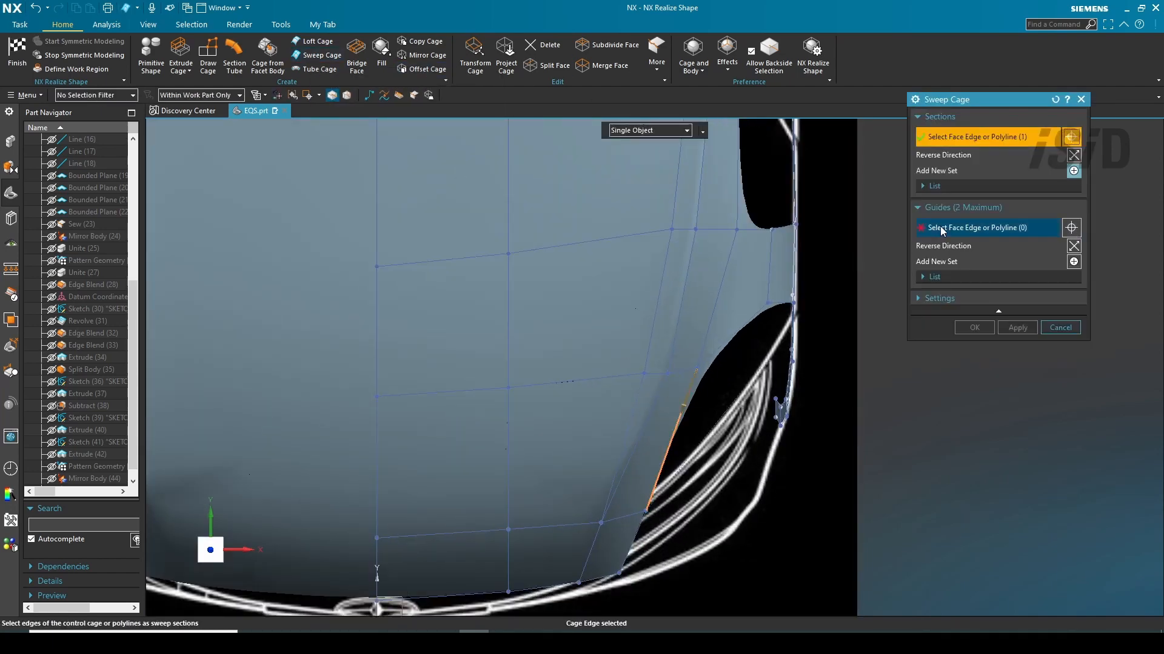
pyautogui.click(941, 230)
pyautogui.click(973, 327)
pyautogui.click(476, 60)
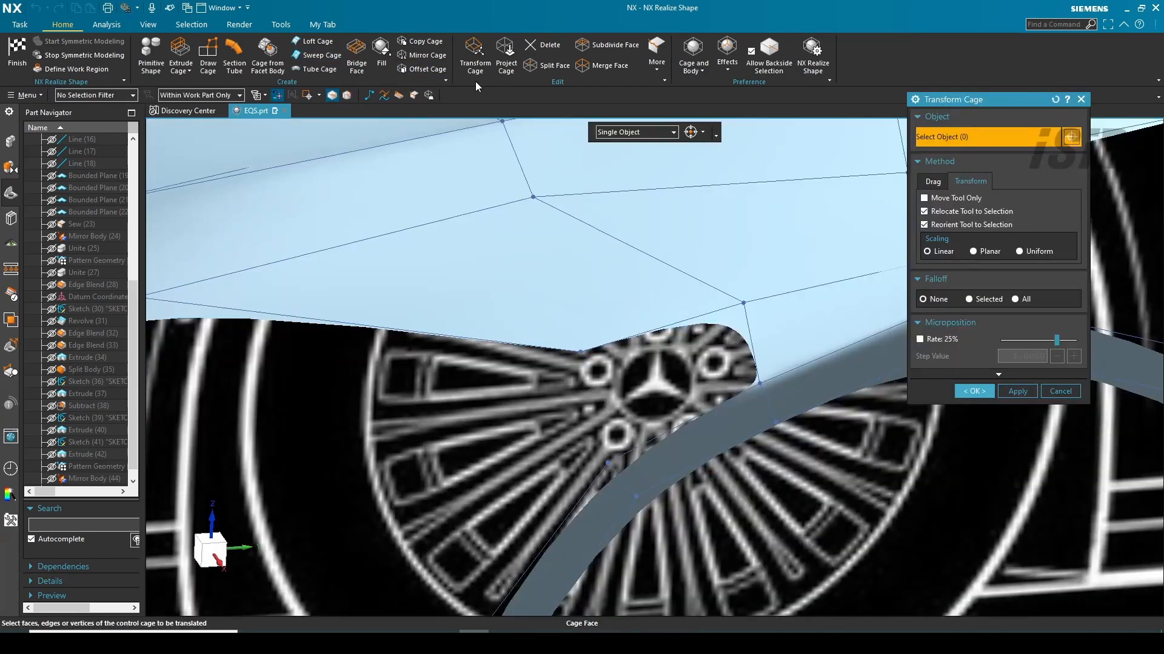
pyautogui.moveTo(480, 251); pyautogui.dragTo(734, 448)
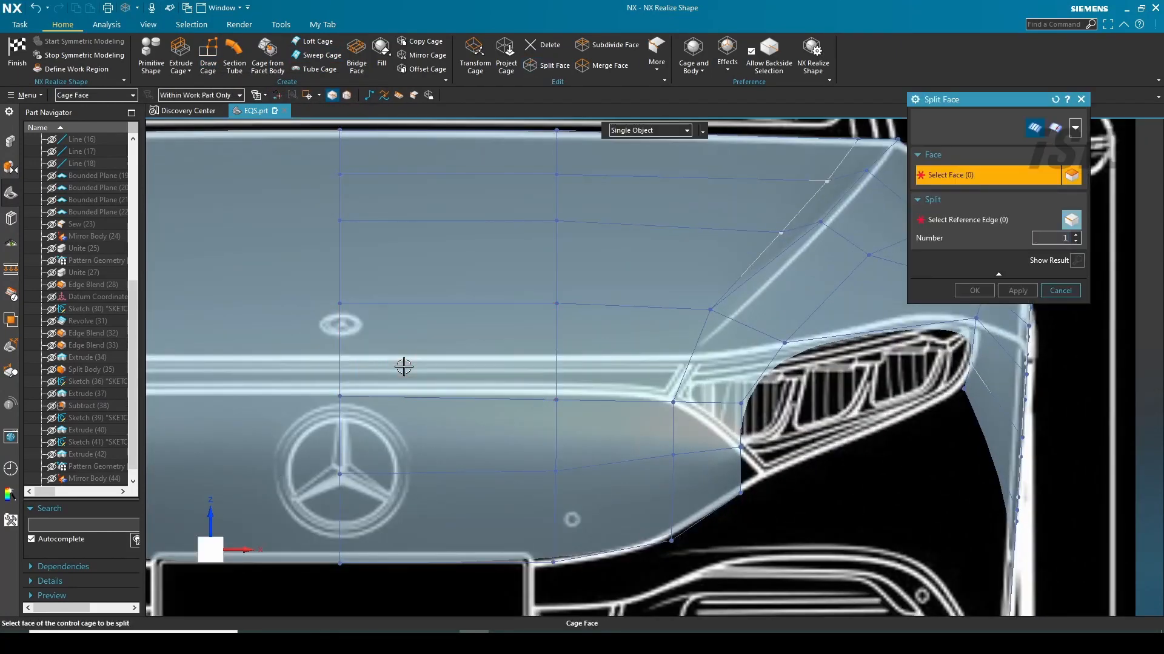
# Split the two front cage faces above the badge once, placing the split along the hood's front line.
pyautogui.click(403, 367)
pyautogui.click(606, 358)
pyautogui.middleClick(655, 354)
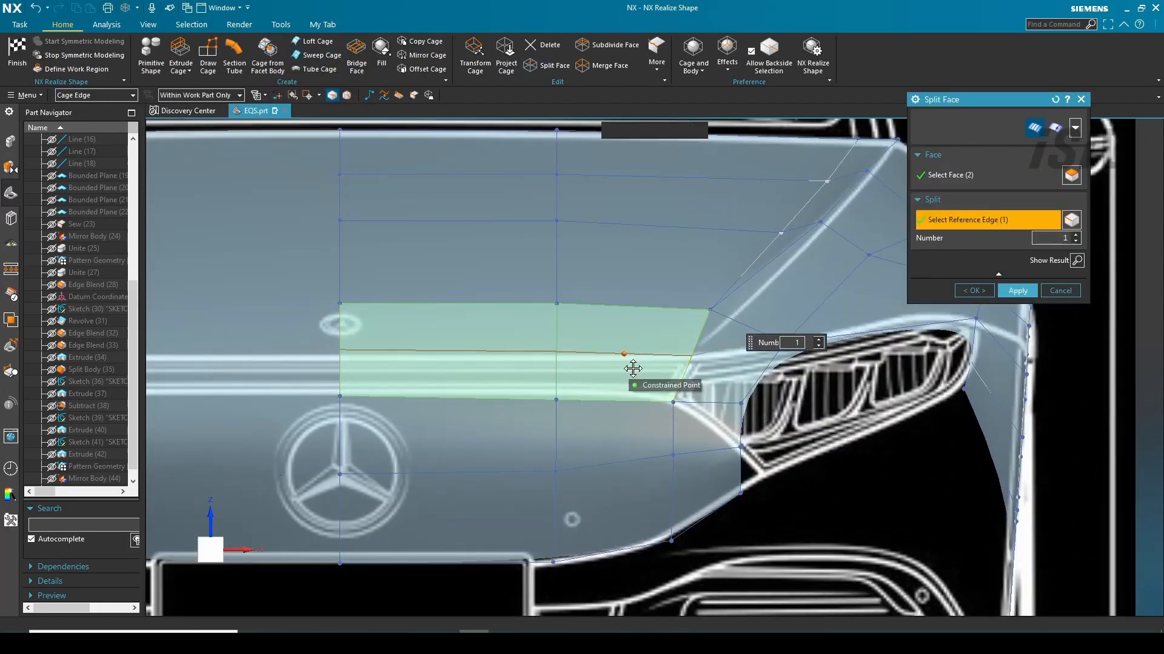
pyautogui.middleClick(767, 352)
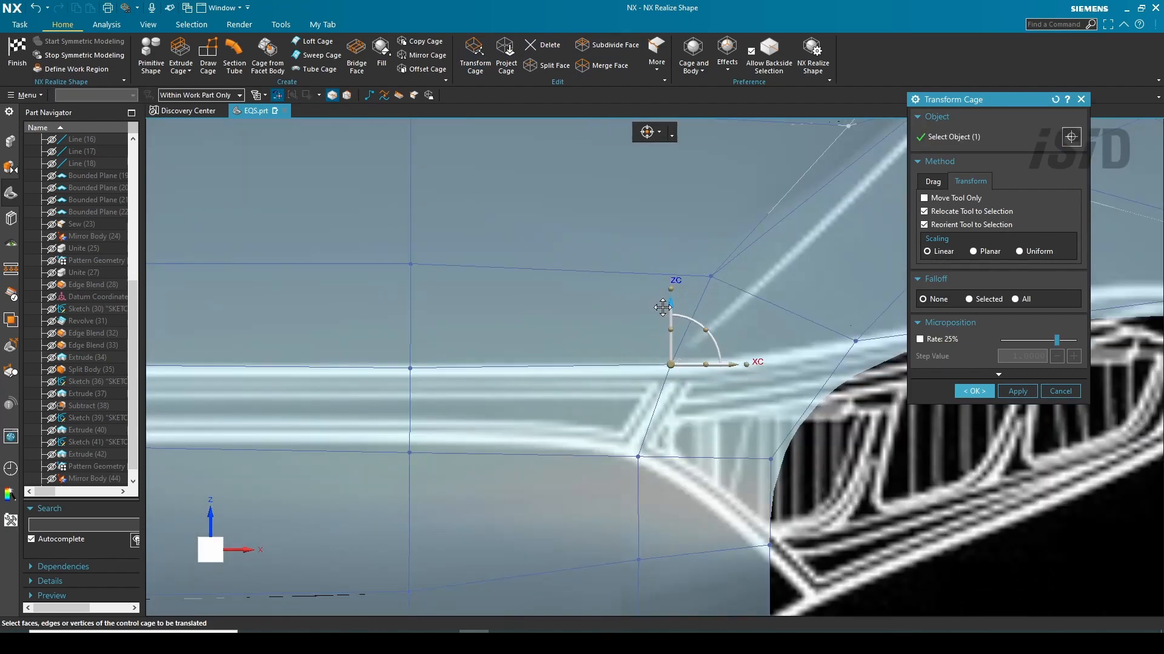
# Move the new split's outer vertex along ZC onto the hood line and split the adjacent face across to the headlight edge.
pyautogui.moveTo(678, 299); pyautogui.dragTo(678, 303)
pyautogui.middleClick(677, 303)
pyautogui.click(546, 65)
pyautogui.click(1055, 127)
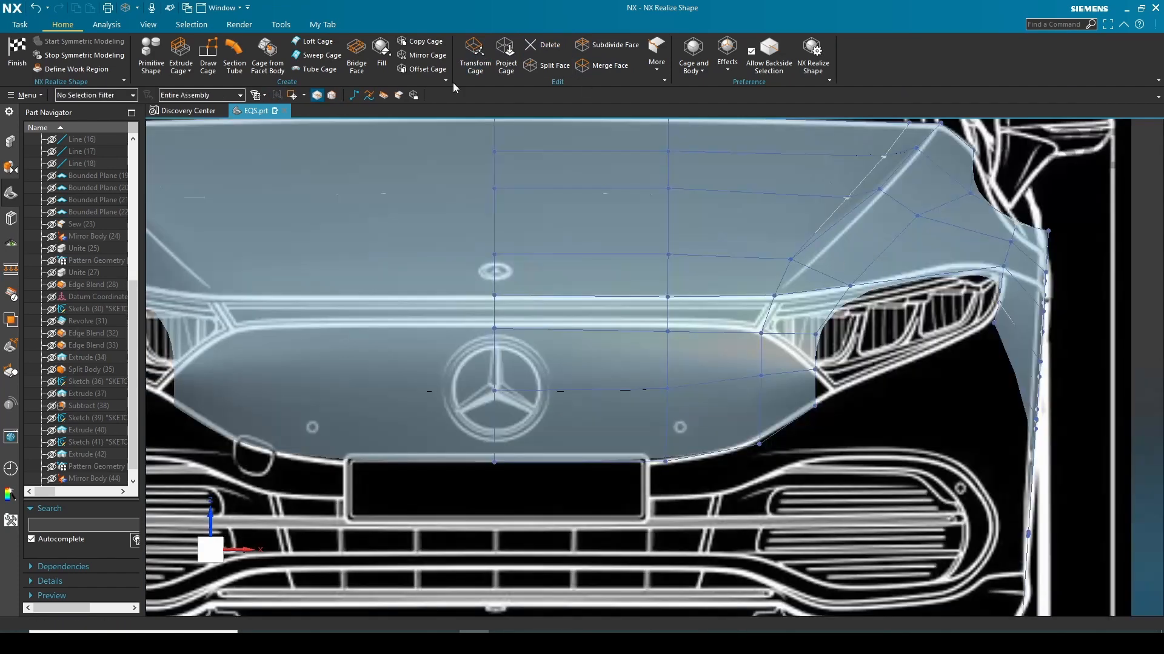
# Delete the cage faces below the hood's front line that cover the grille area.
pyautogui.click(721, 315)
pyautogui.click(754, 357)
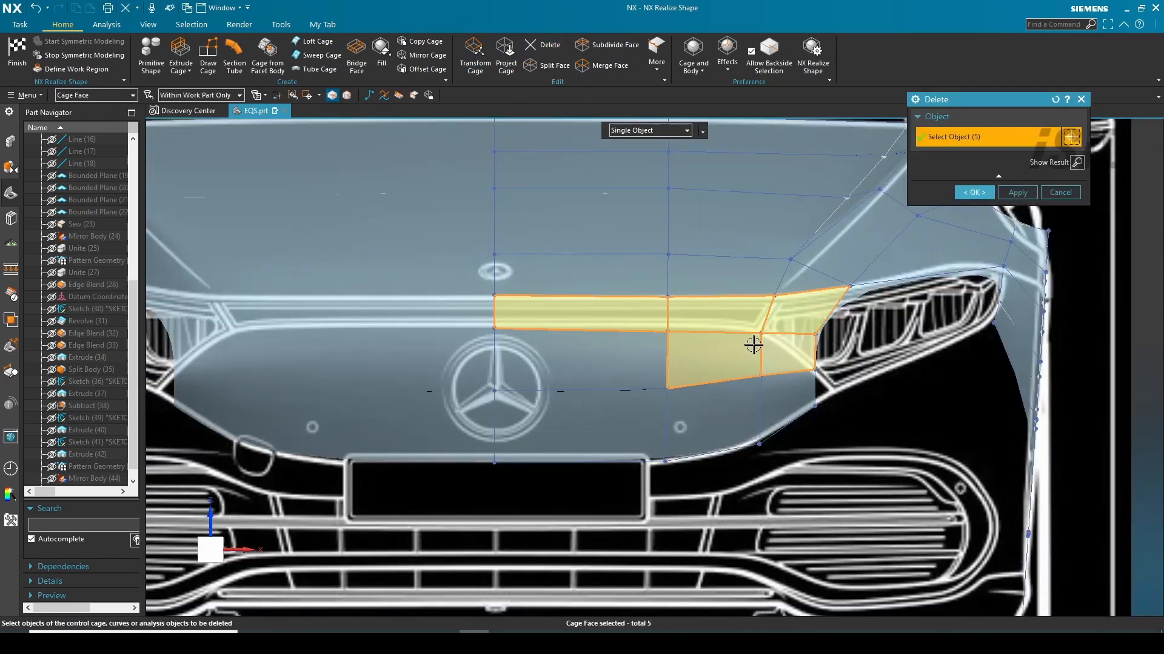
pyautogui.click(727, 425)
pyautogui.click(1051, 191)
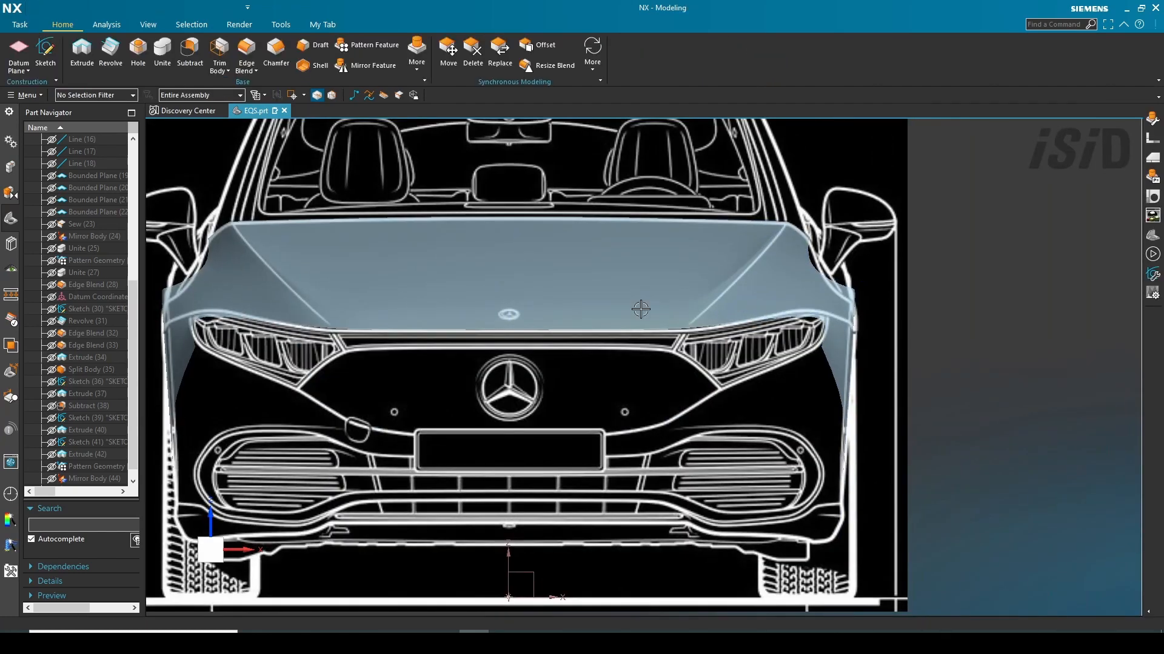
# Shape the polyline around the bumper's side air intake with Transform Cage to match the side blueprint.
pyautogui.moveTo(637, 229); pyautogui.dragTo(564, 363, button='middle')
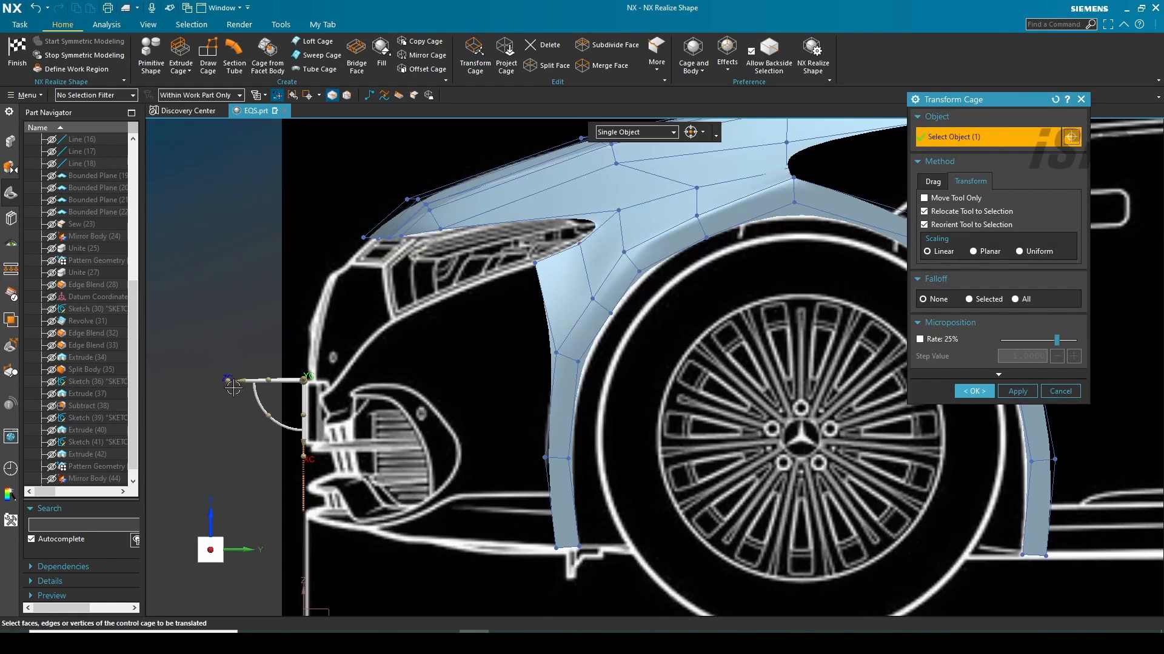
pyautogui.click(401, 418)
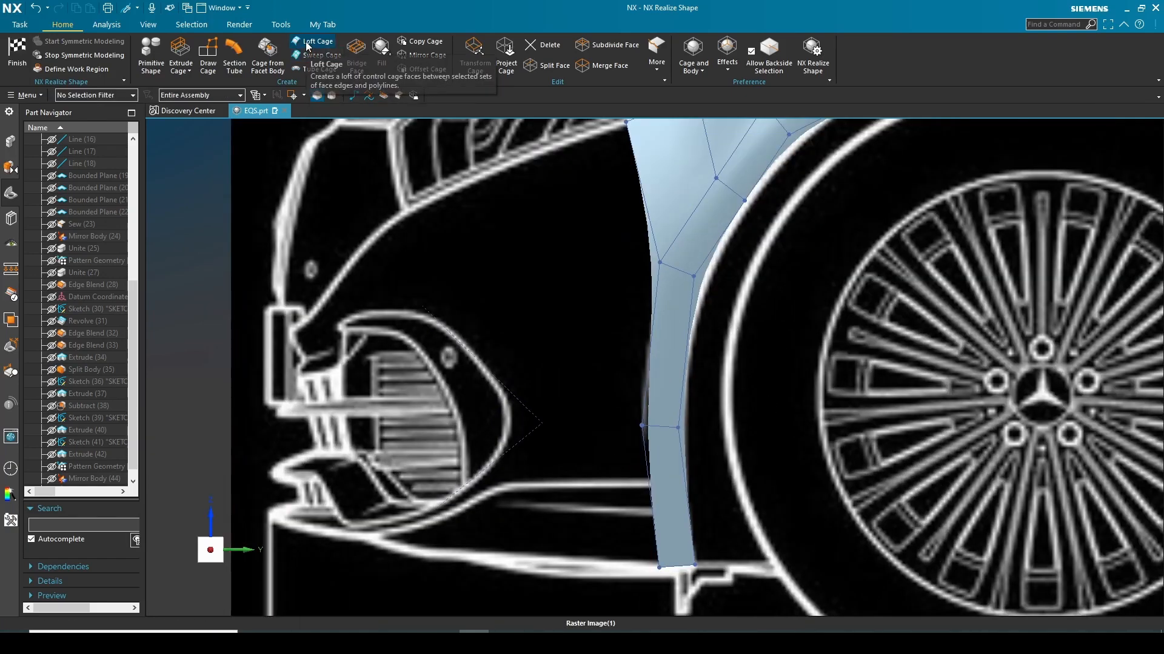
# Loft cage faces between the front fender edges and the air intake polyline, and sweep the fender edge along the headlight polyline.
pyautogui.click(307, 45)
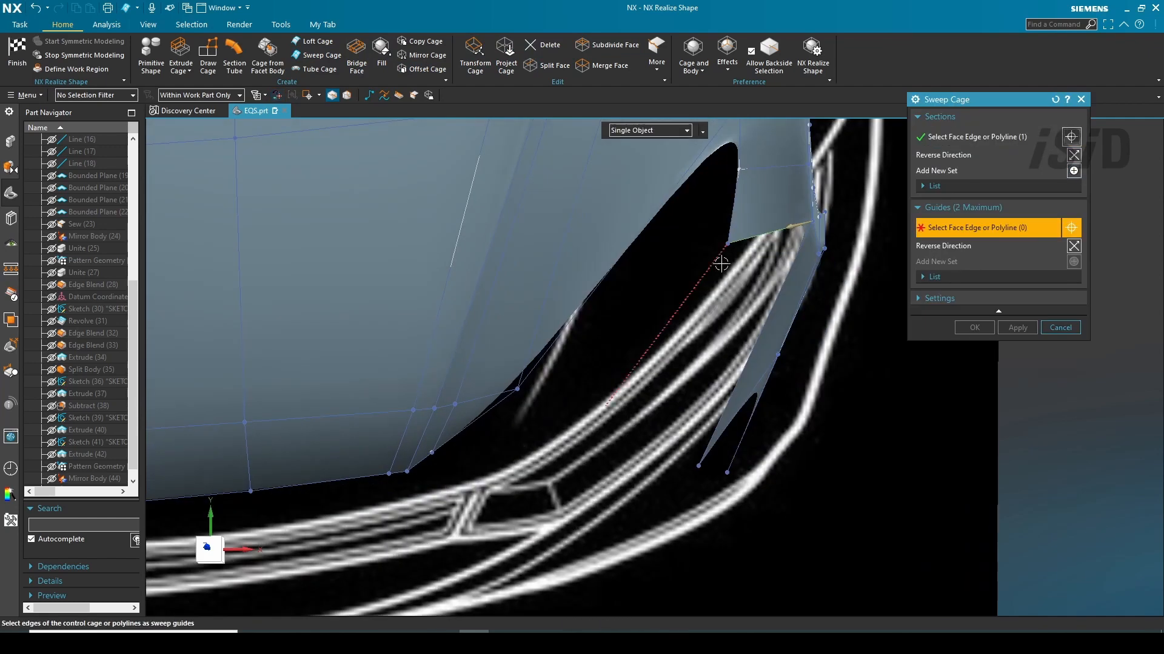
pyautogui.click(721, 263)
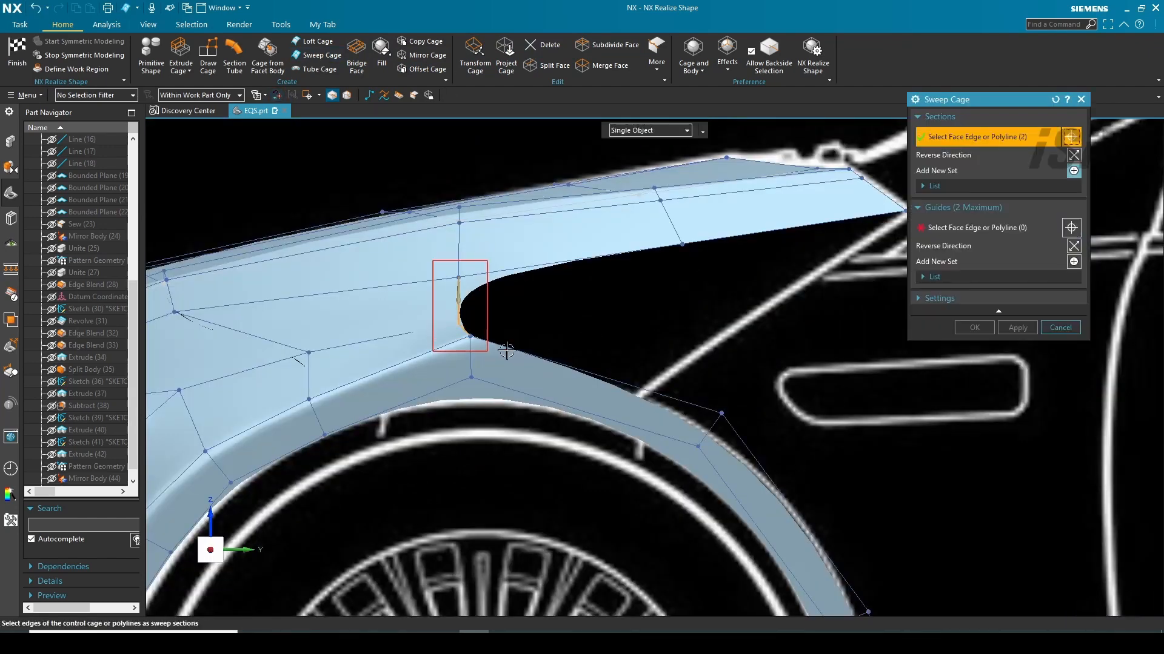
# Select the outer wheel arch edge for a cage sweep from the two short rear edges of the fender.
pyautogui.click(507, 352)
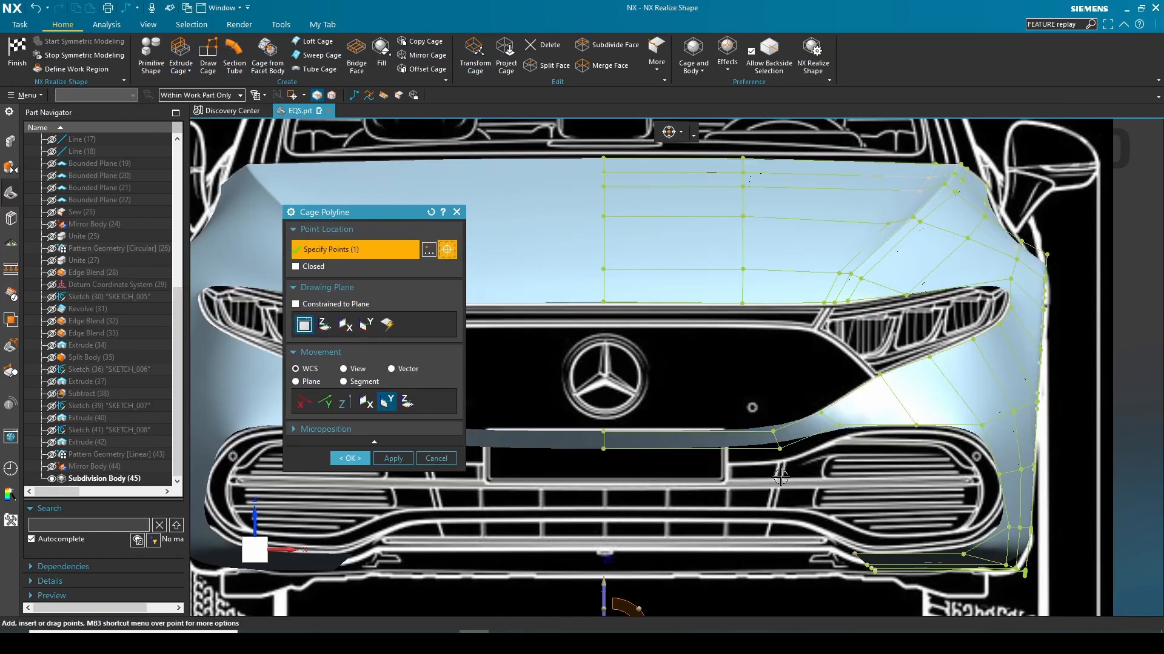
# Draw a two-point cage polyline diagonally inside the bumper's side air intake and sweep the lower bumper edge along it.
pyautogui.click(854, 554)
pyautogui.middleClick(857, 592)
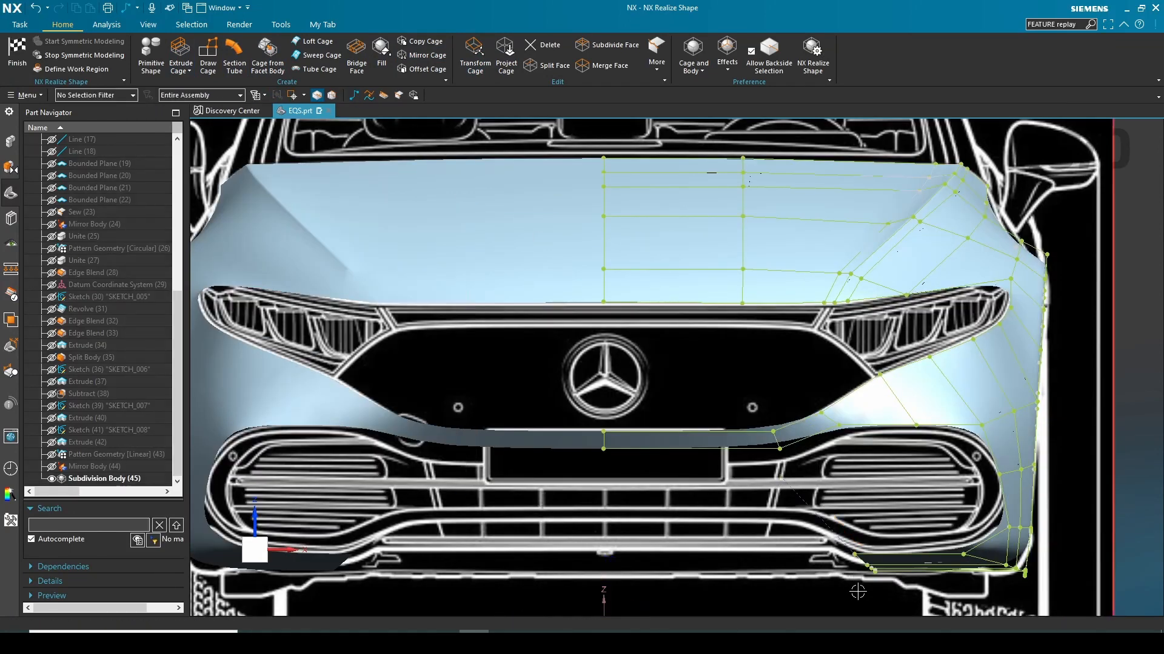
pyautogui.scroll(2, 858, 592)
pyautogui.click(322, 54)
pyautogui.scroll(2, 836, 498)
pyautogui.click(833, 516)
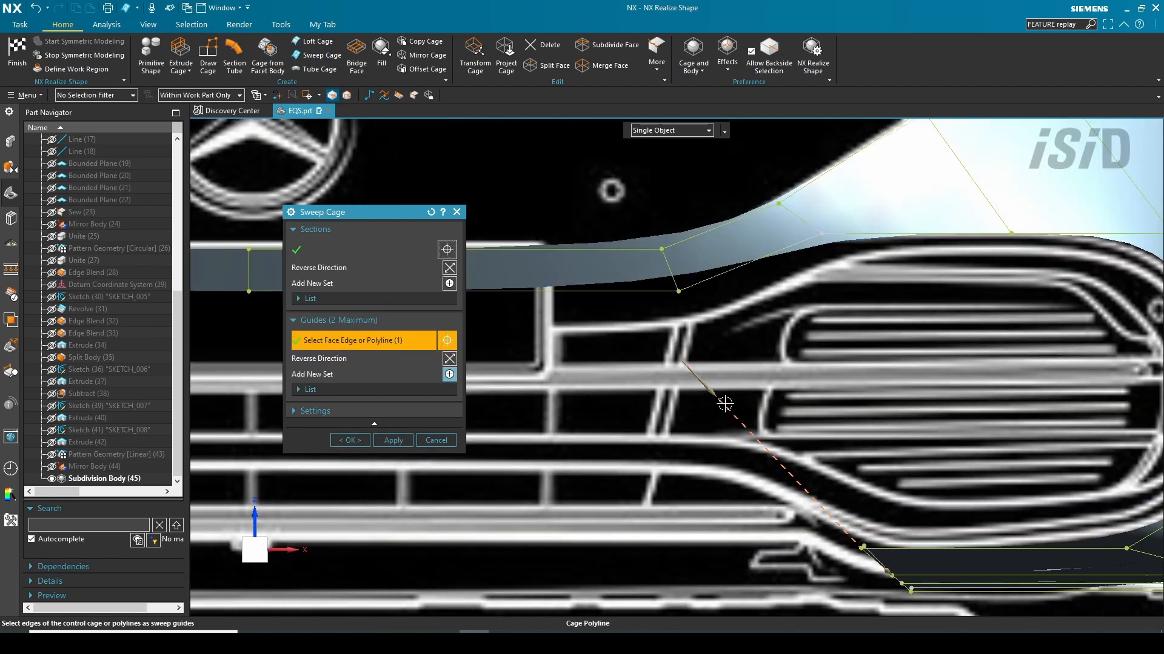
pyautogui.click(350, 440)
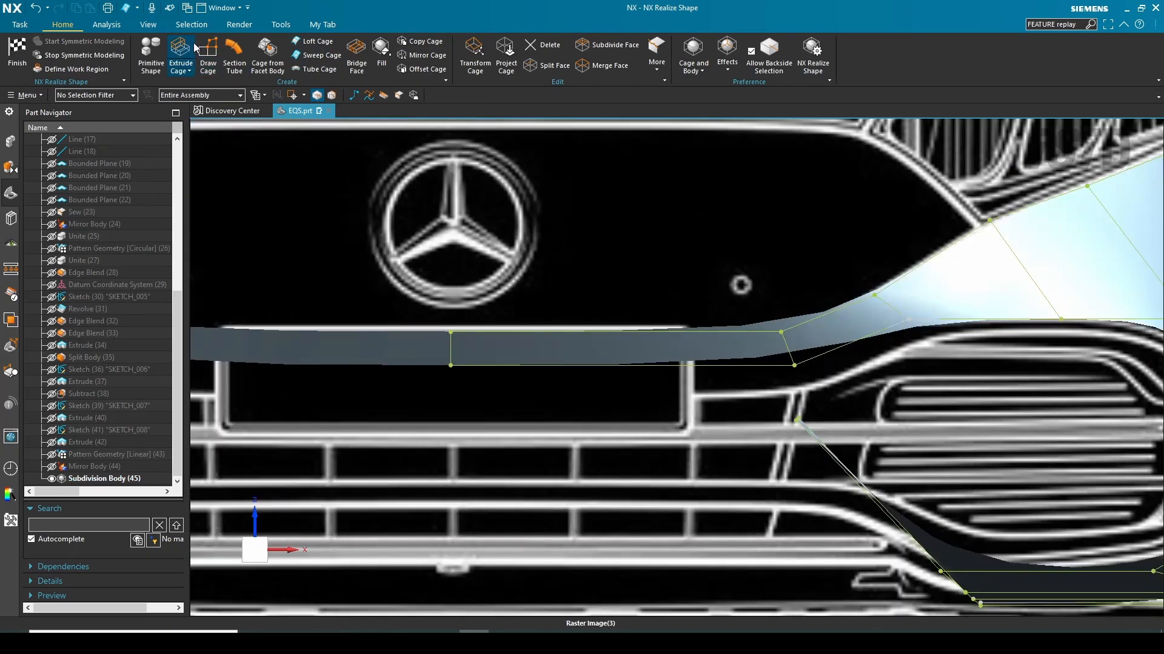
# Extrude the inner cage edge of the lower bumper across to the car's centre plane.
pyautogui.click(194, 49)
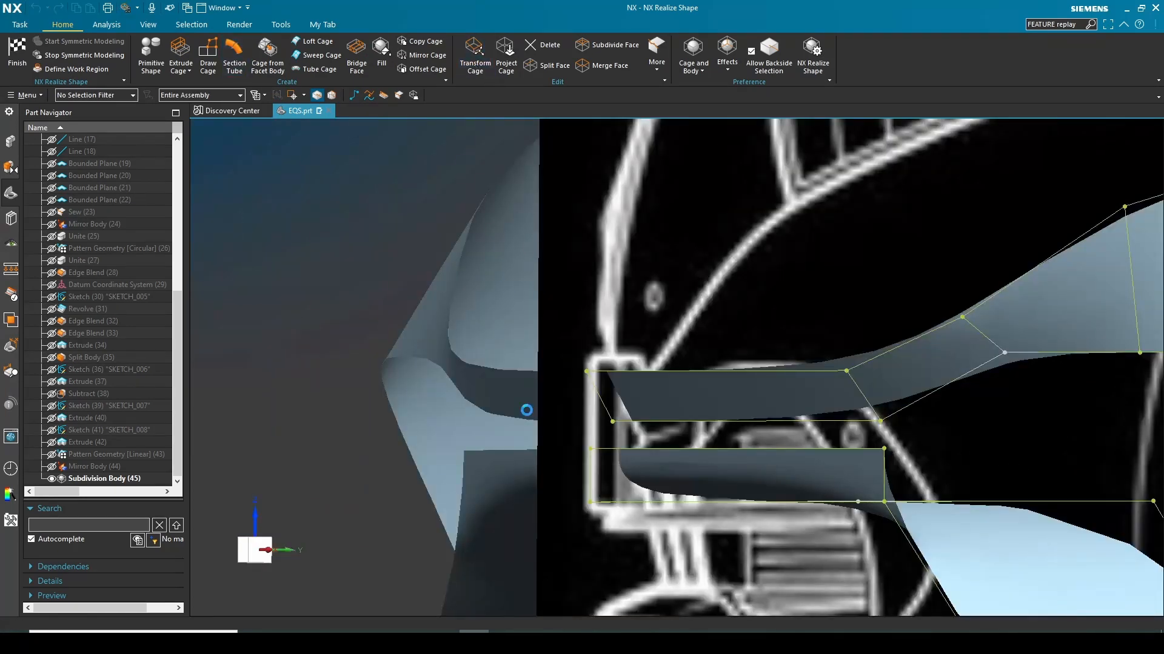
pyautogui.moveTo(758, 467); pyautogui.dragTo(750, 451, button='middle')
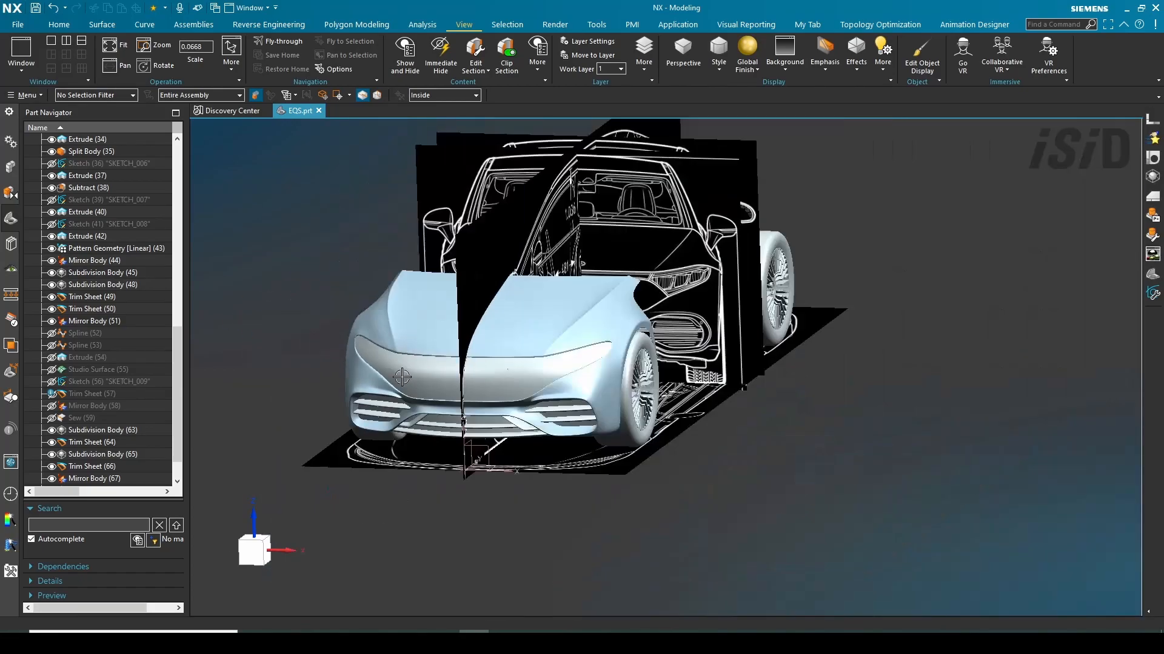
# Examine the front body surfaces over the blueprints from the front and from an oblique angle in perspective.
pyautogui.scroll(4, 402, 377)
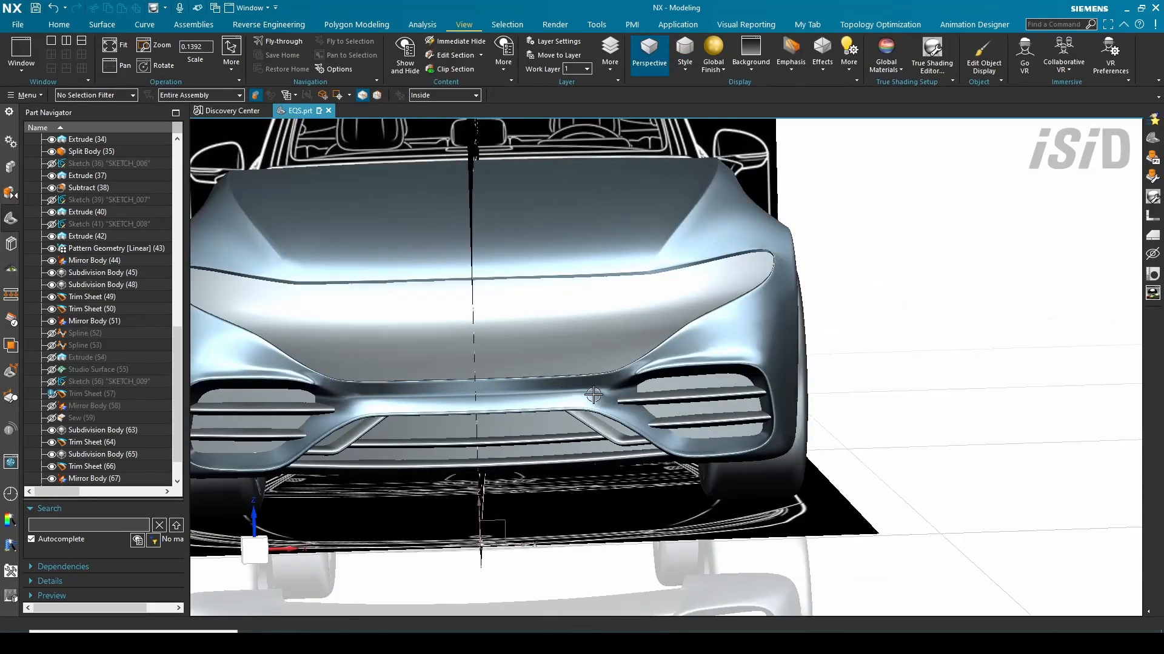
pyautogui.scroll(-4, 594, 395)
pyautogui.scroll(4, 660, 341)
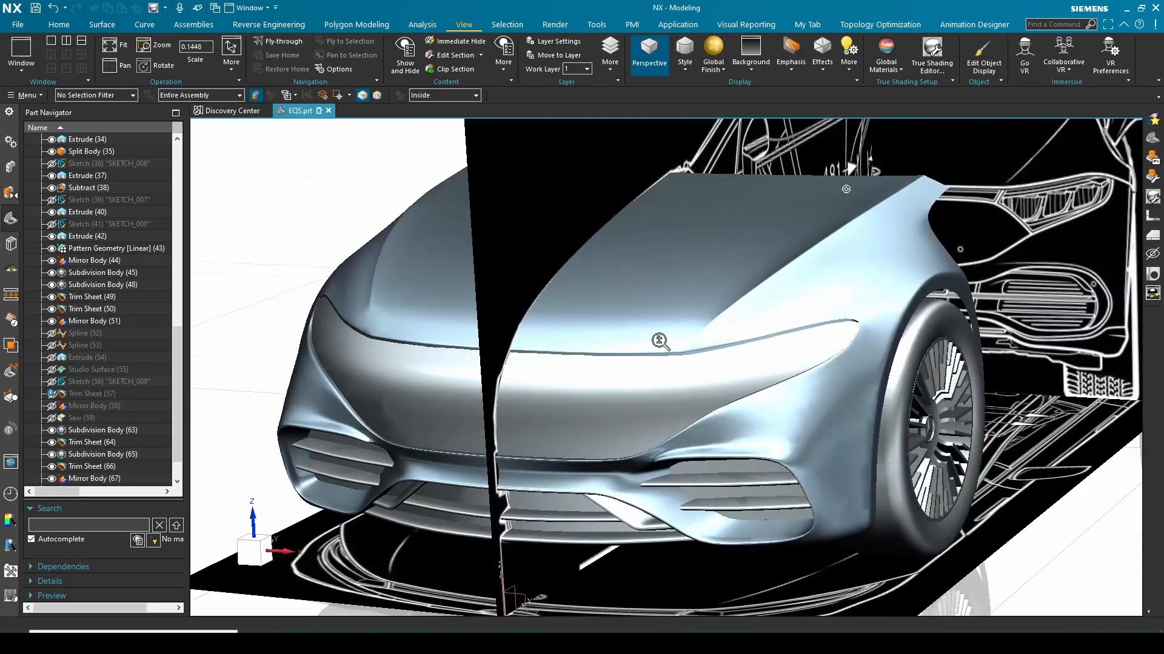
pyautogui.moveTo(660, 341); pyautogui.dragTo(823, 209, button='middle')
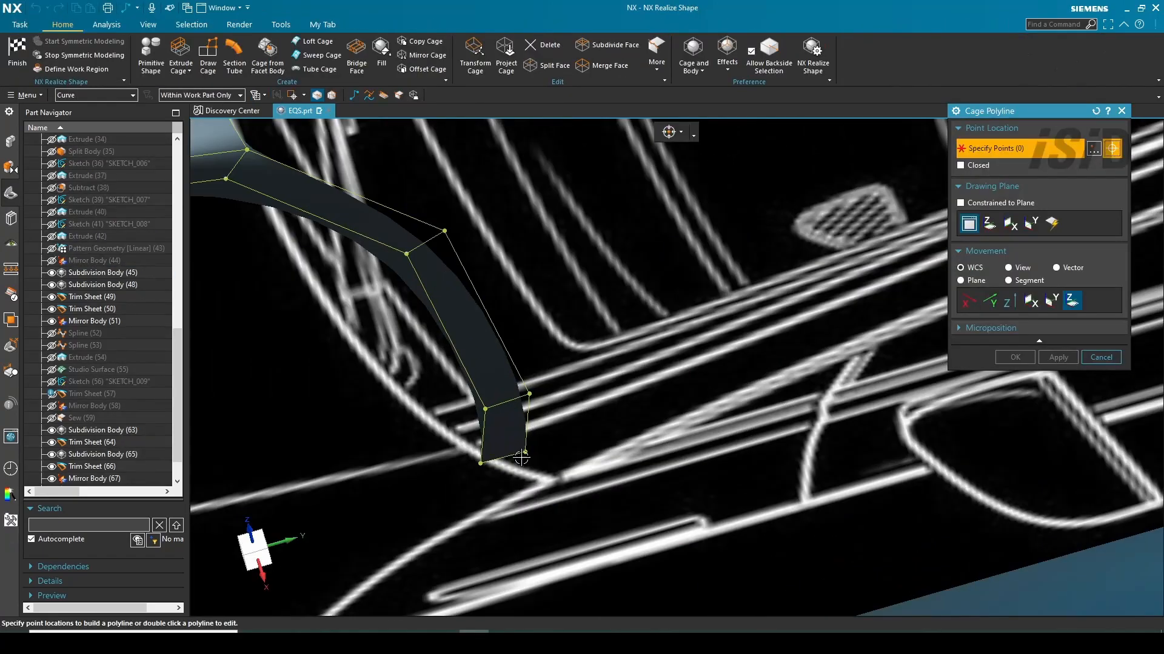
# Draw a cage polyline from the lower rear end of the wheel arch strip and sweep the strip's outer edge along it.
pyautogui.scroll(-3, 668, 381)
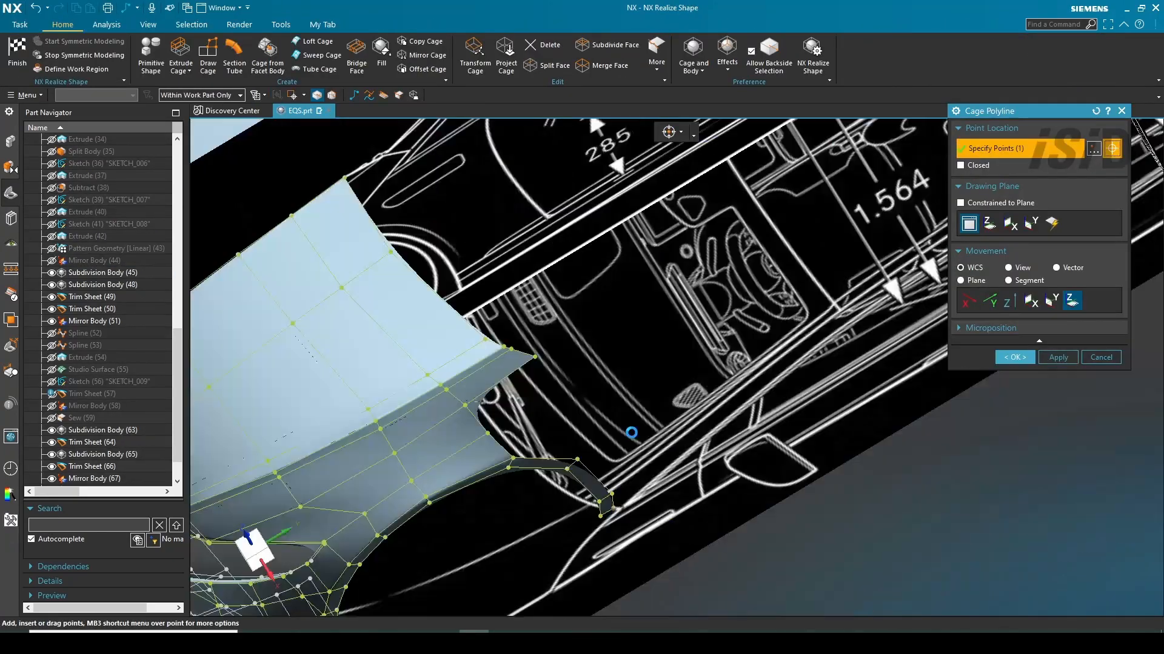
pyautogui.scroll(6, 668, 381)
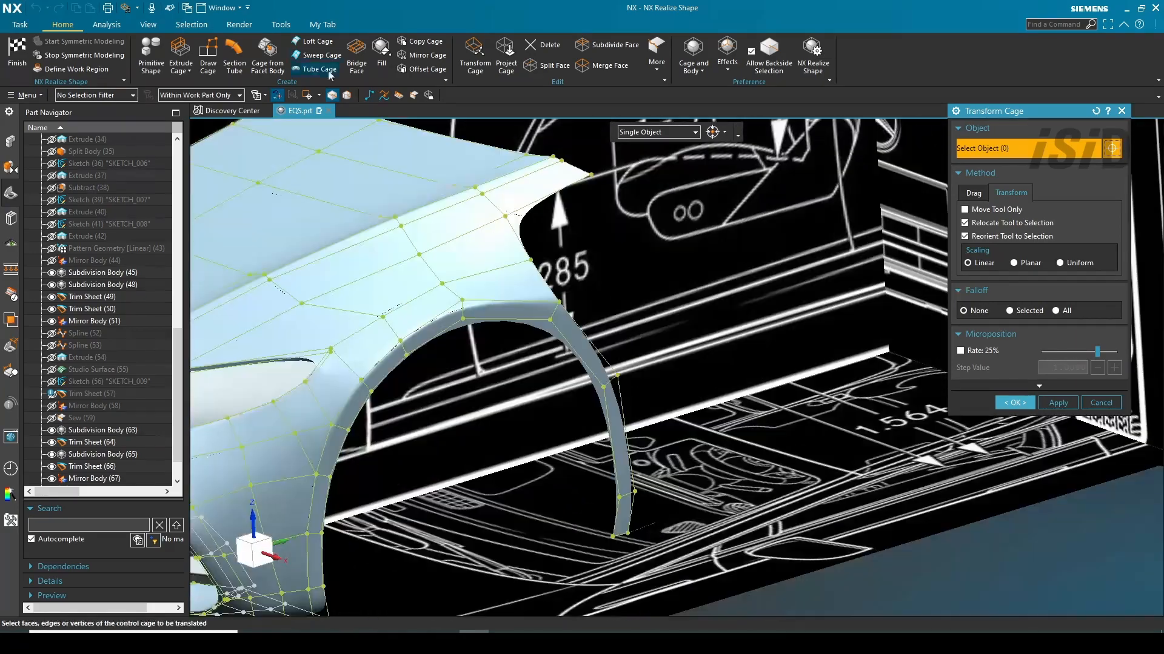
pyautogui.click(321, 55)
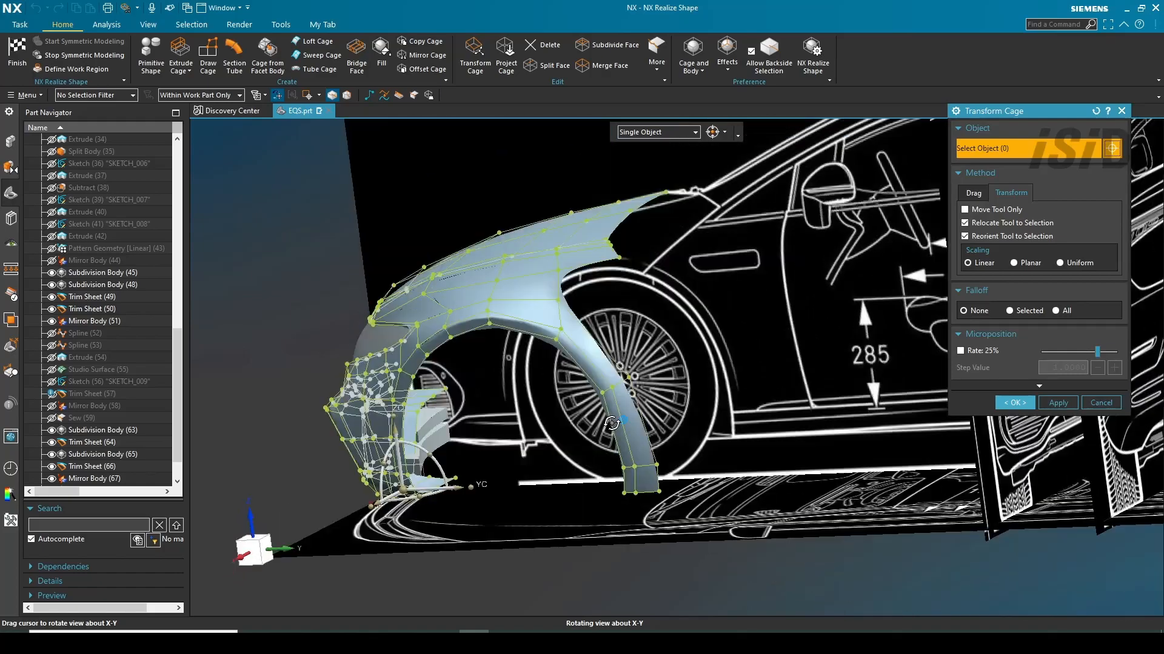
# Try to adjust the short cage polyline behind the fender in the top view and sweep the fender's rear edge along it.
pyautogui.scroll(5, 623, 419)
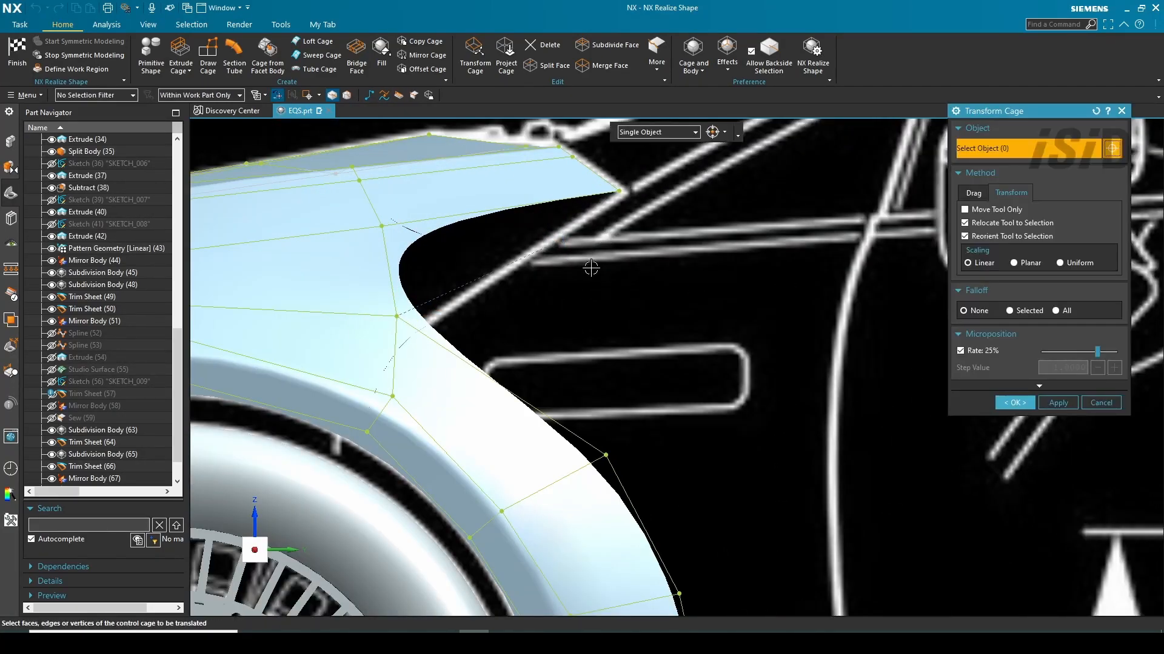
pyautogui.hotkey('ctrl', 'alt', 't')
pyautogui.scroll(6, 662, 494)
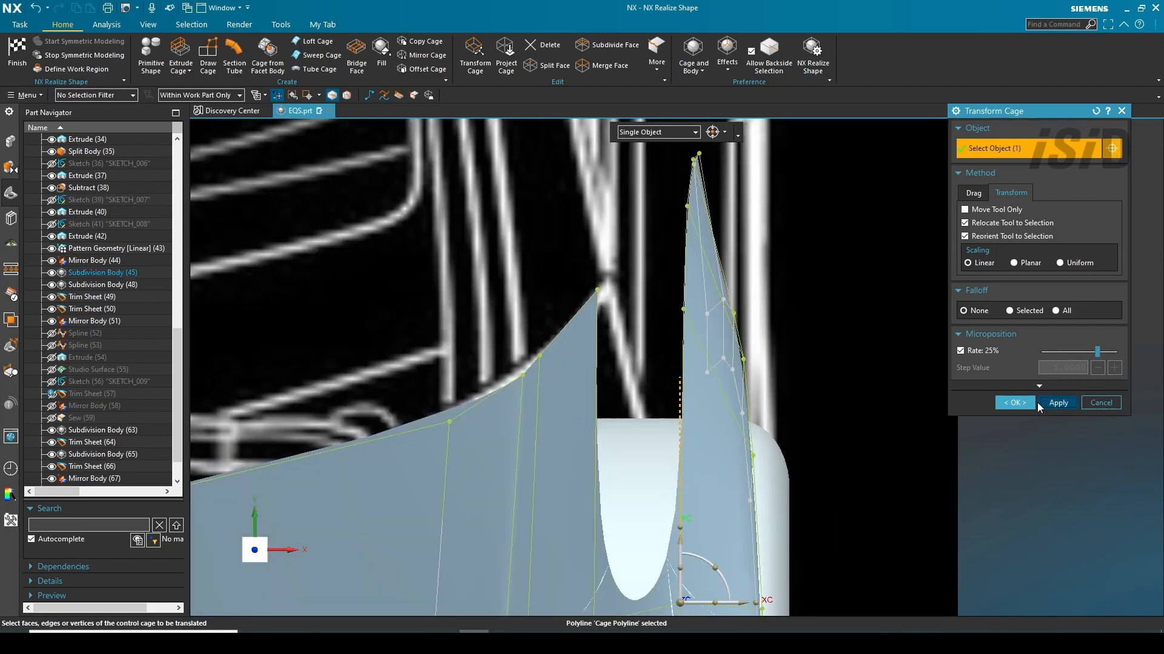
pyautogui.click(1024, 406)
pyautogui.doubleClick(680, 386)
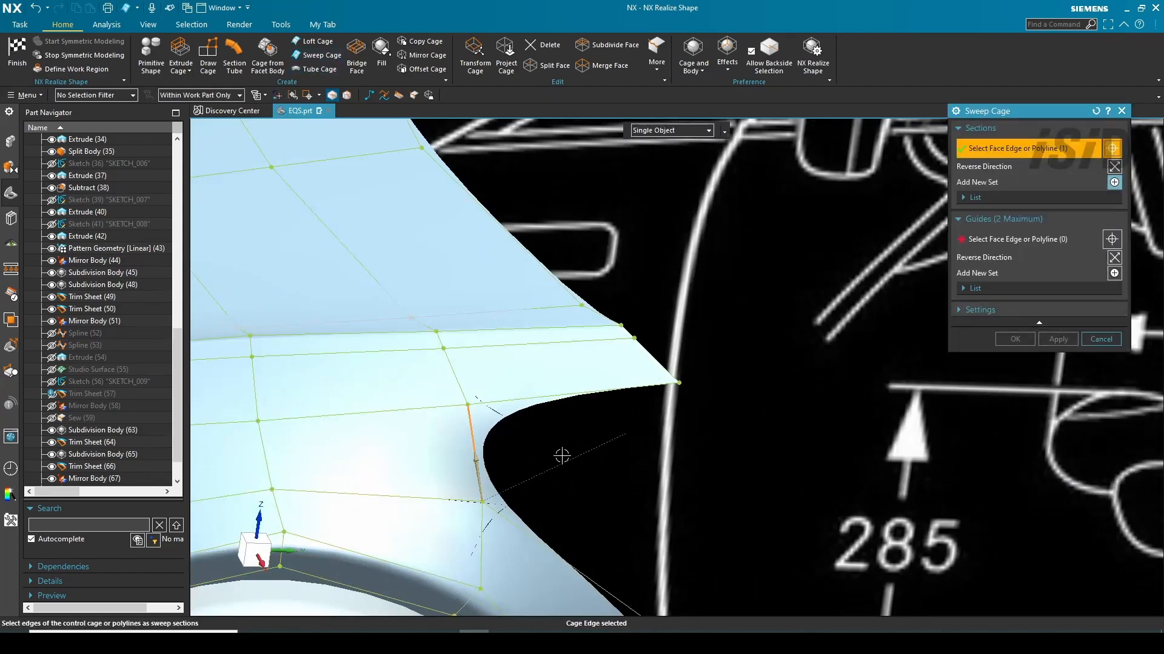
pyautogui.middleClick(562, 456)
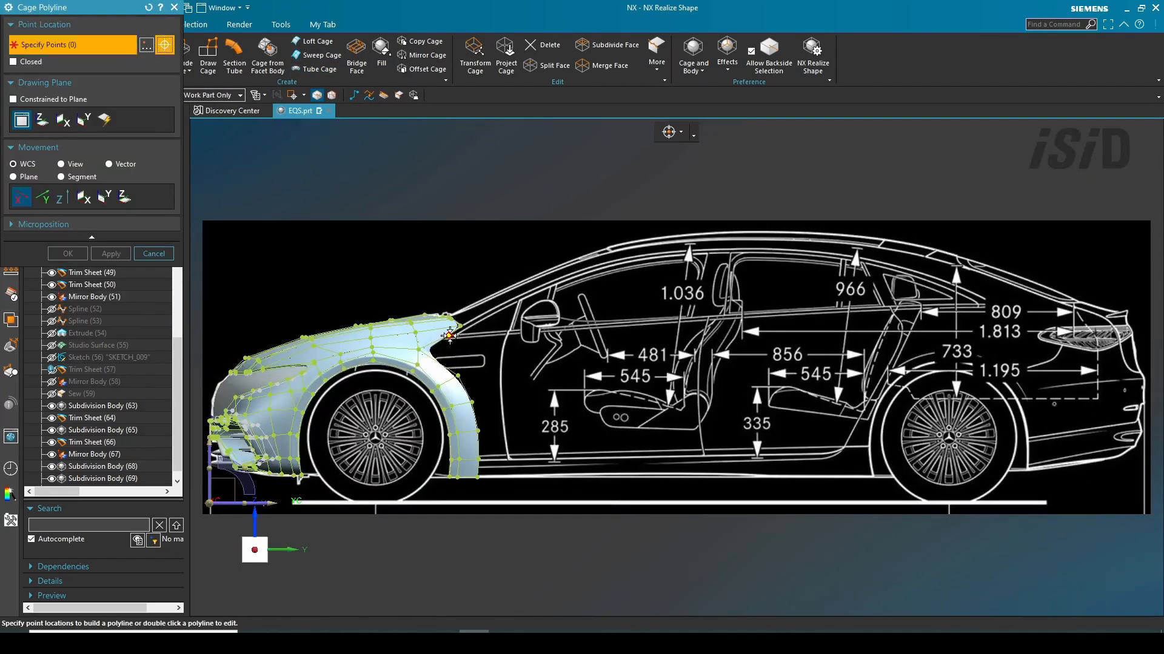
# Draw a two-point cage polyline along the beltline, align its end in the top view, and sweep the fender's rear edge along it.
pyautogui.scroll(3, 964, 311)
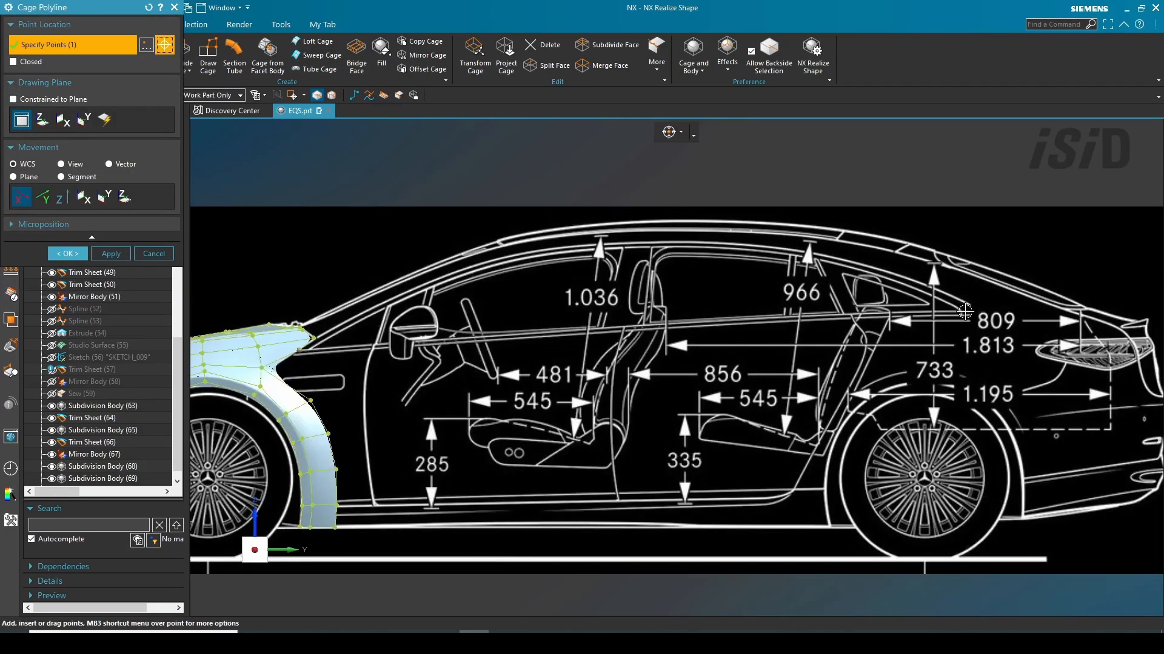
pyautogui.hotkey('ctrl', 'alt', 't')
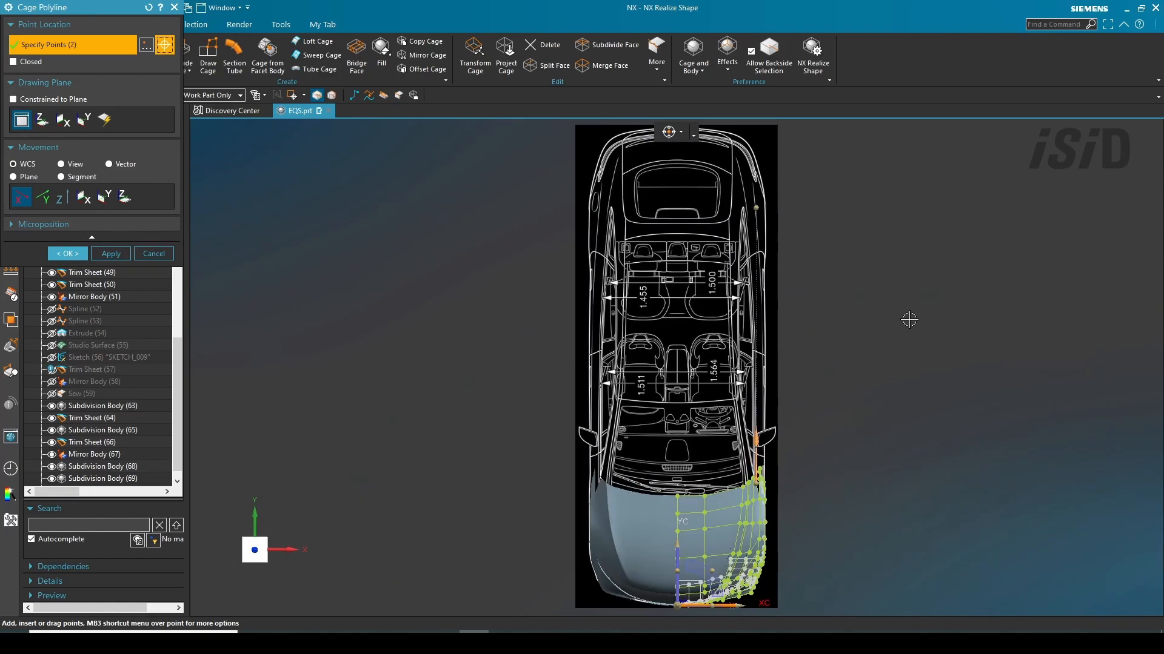
pyautogui.scroll(6, 739, 218)
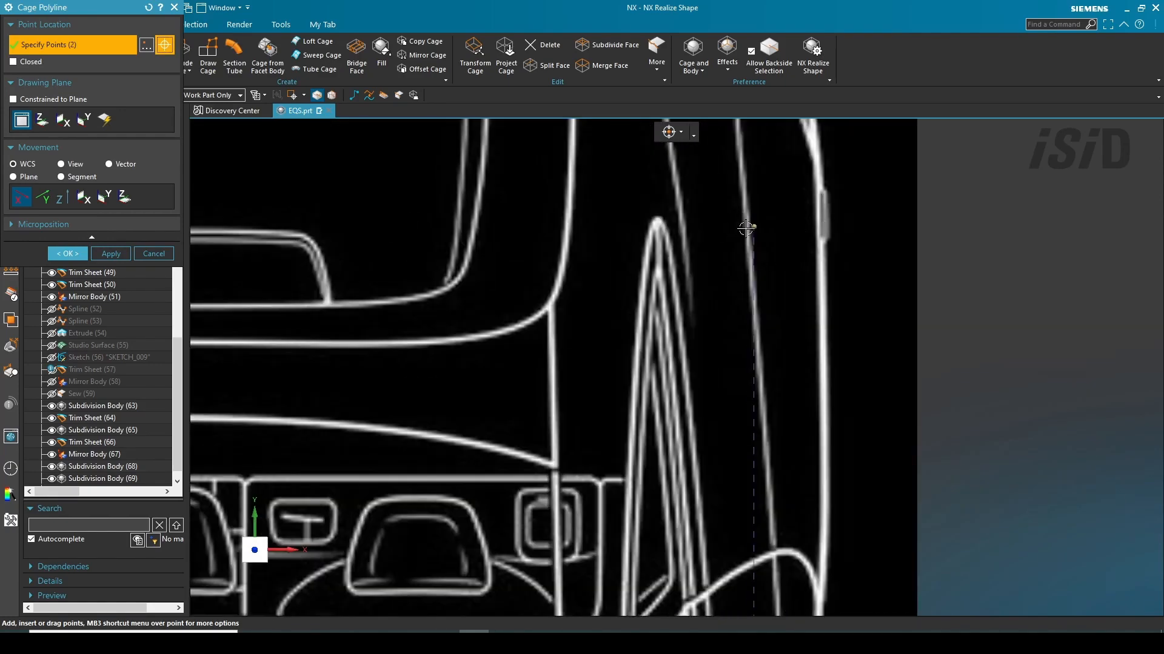
pyautogui.scroll(-6, 662, 220)
pyautogui.middleClick(614, 315)
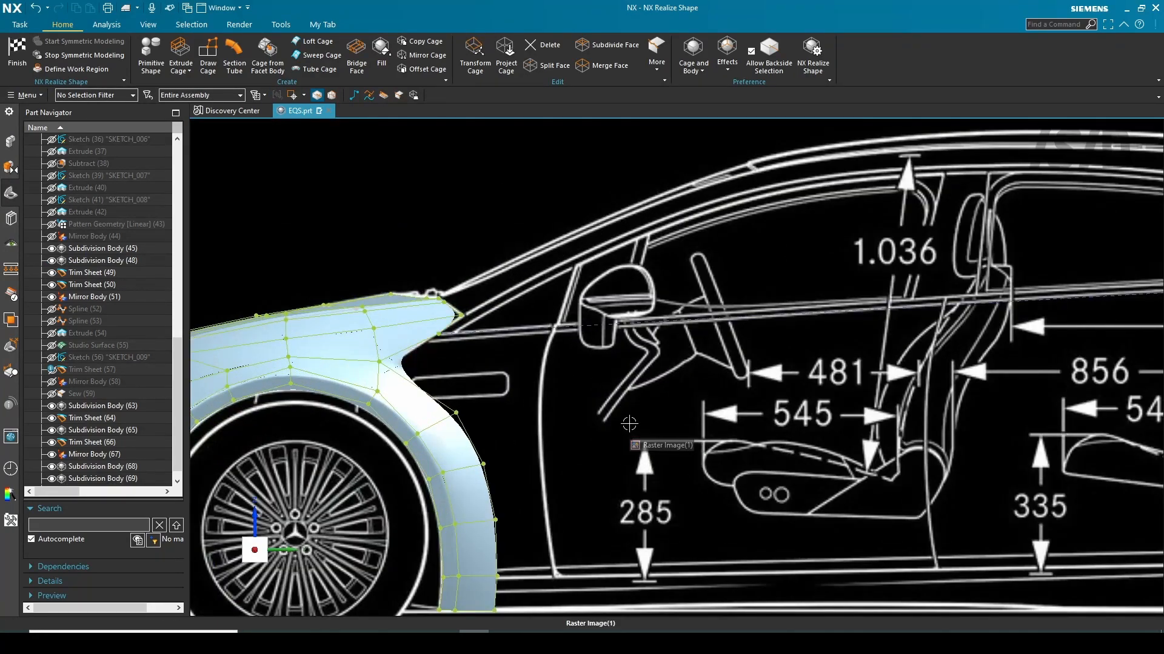
pyautogui.click(315, 55)
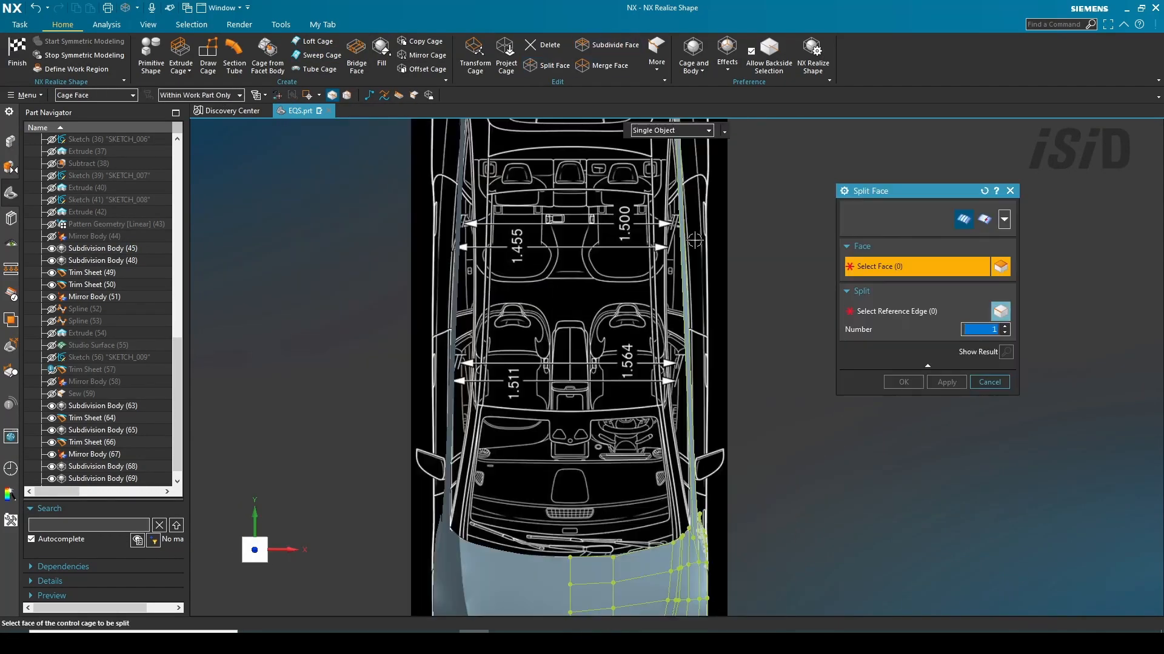
# Split the long beltline face once crosswise and move the new edge along XC to the body line in the top blueprint.
pyautogui.click(738, 340)
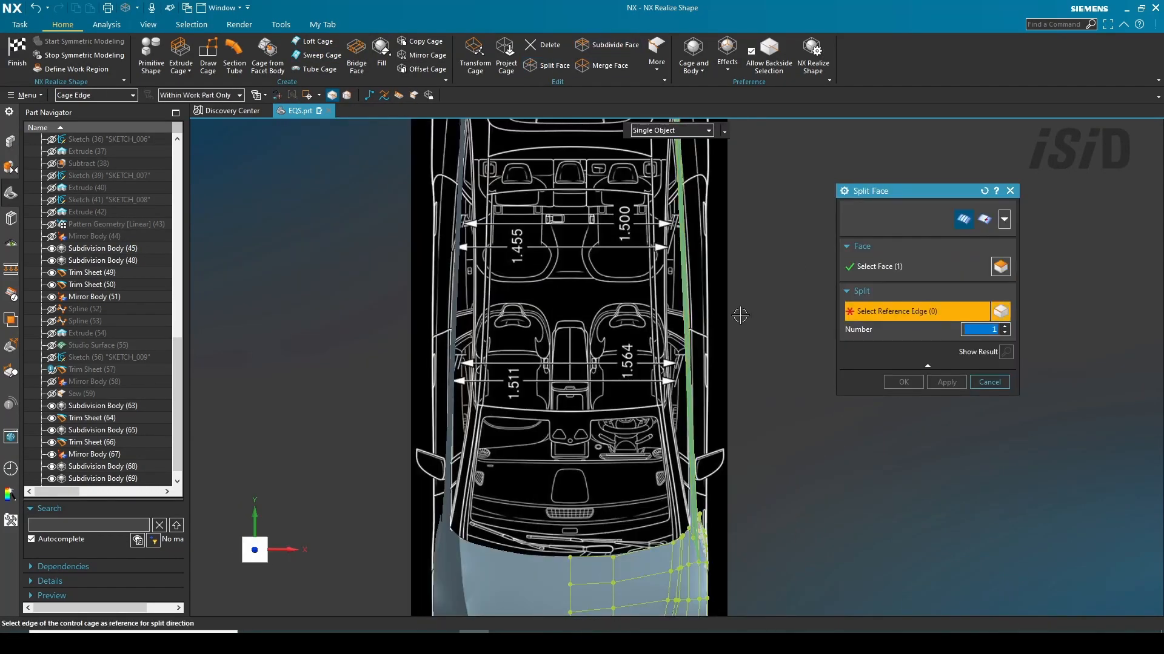
pyautogui.click(647, 330)
pyautogui.scroll(3, 651, 354)
pyautogui.scroll(5, 650, 355)
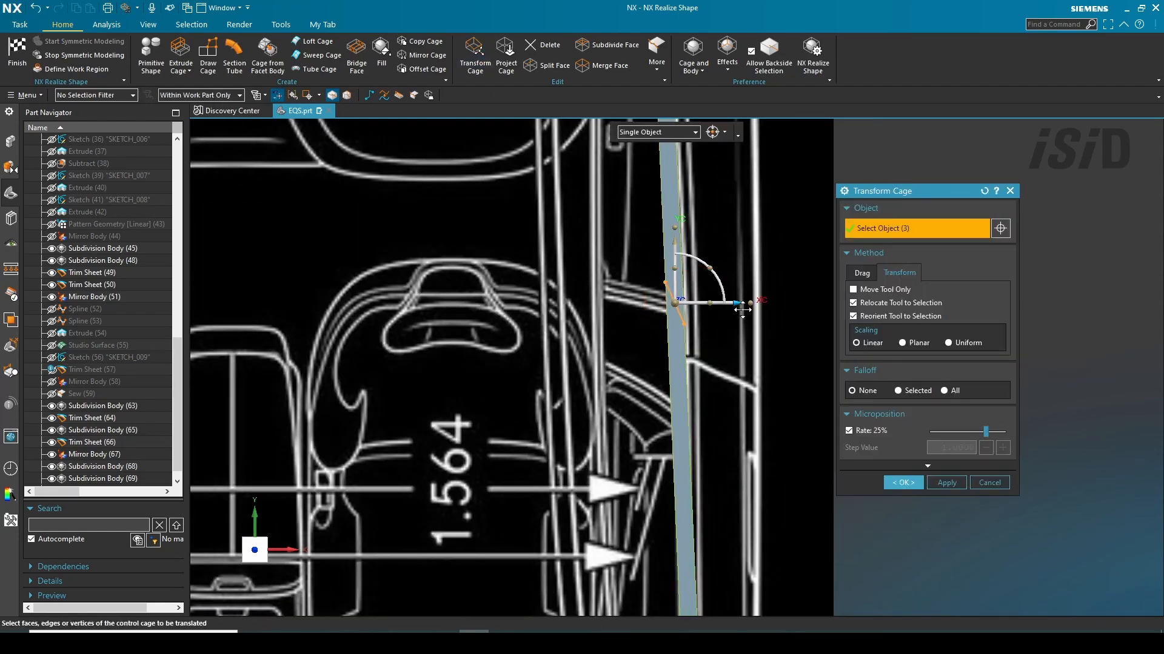
pyautogui.scroll(-5, 826, 337)
pyautogui.moveTo(642, 327); pyautogui.dragTo(602, 300, button='middle')
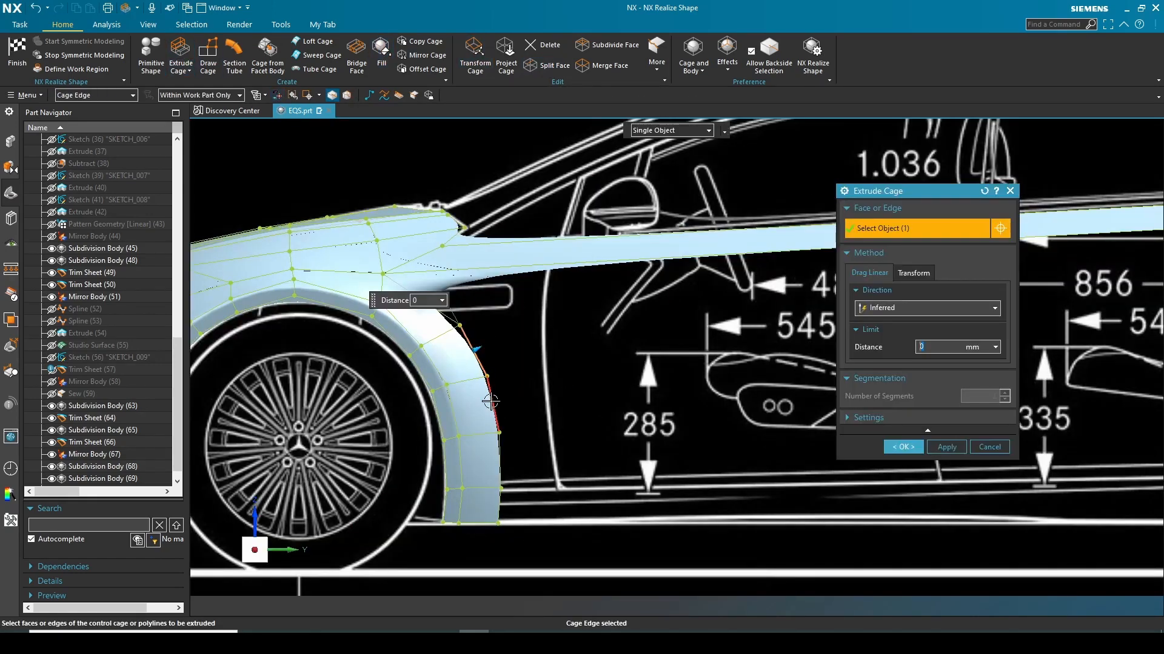
# Extrude the four rear fender edges behind the front wheel rearward along the Y-axis vector.
pyautogui.click(886, 308)
pyautogui.click(869, 349)
pyautogui.click(704, 367)
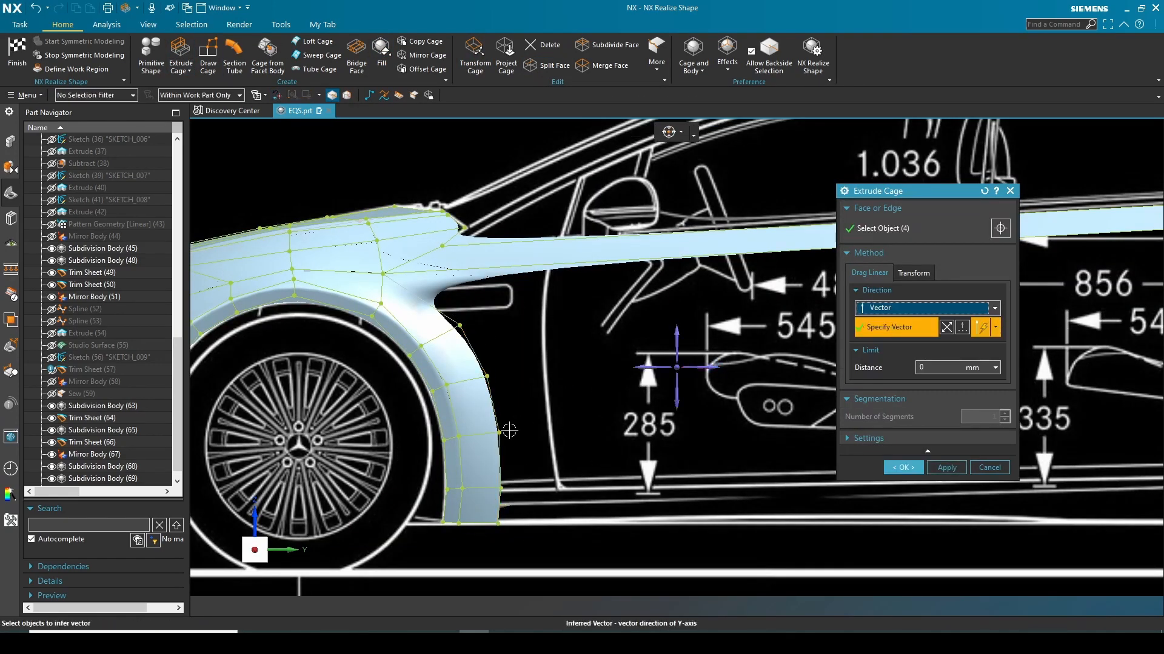
pyautogui.scroll(2, 515, 479)
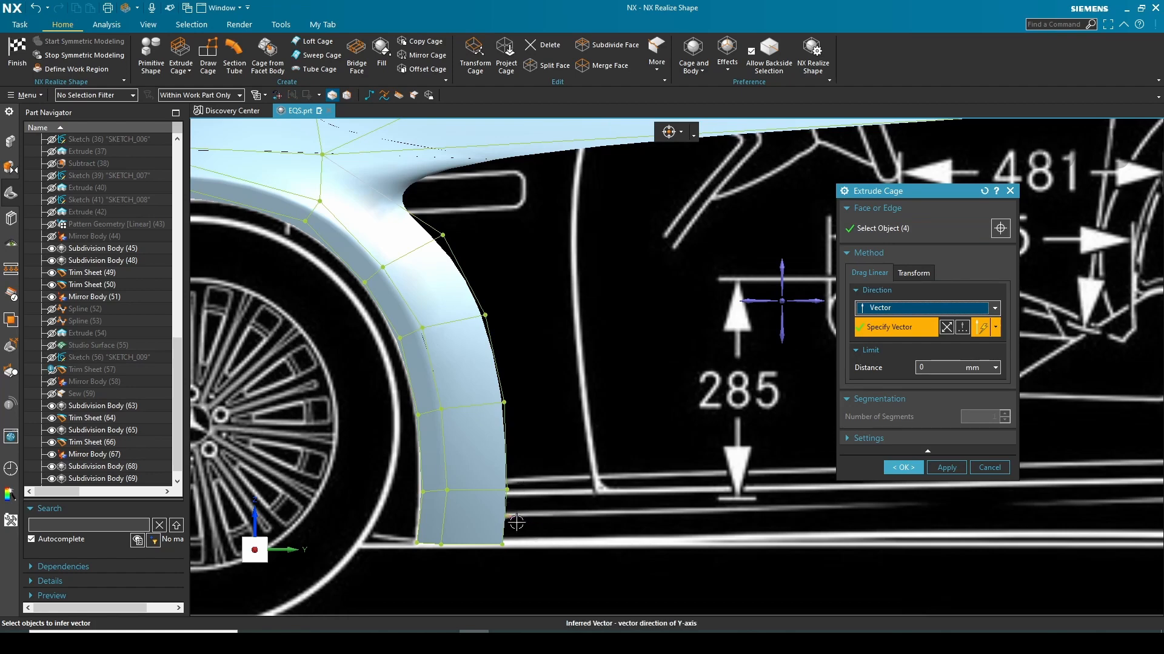
pyautogui.moveTo(516, 522); pyautogui.dragTo(617, 531)
pyautogui.scroll(-2, 626, 537)
pyautogui.click(943, 467)
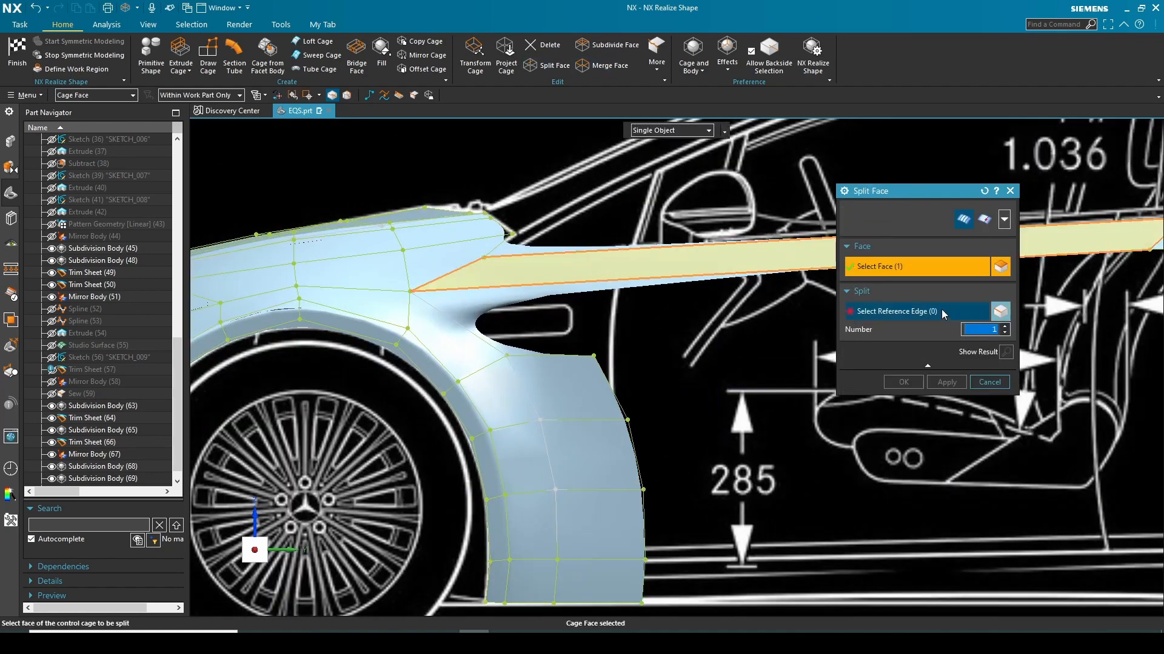
# Split the beltline strip once crosswise near the fender and fill the gap between it and the extruded faces behind the front wheel.
pyautogui.click(812, 254)
pyautogui.click(946, 382)
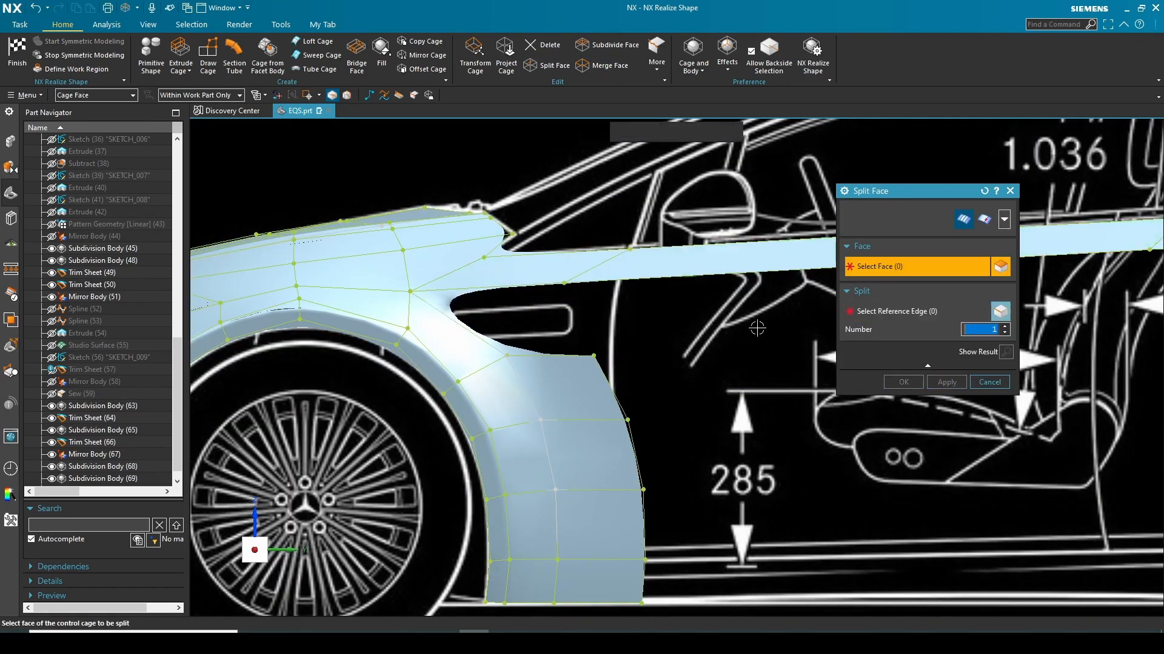
pyautogui.click(382, 53)
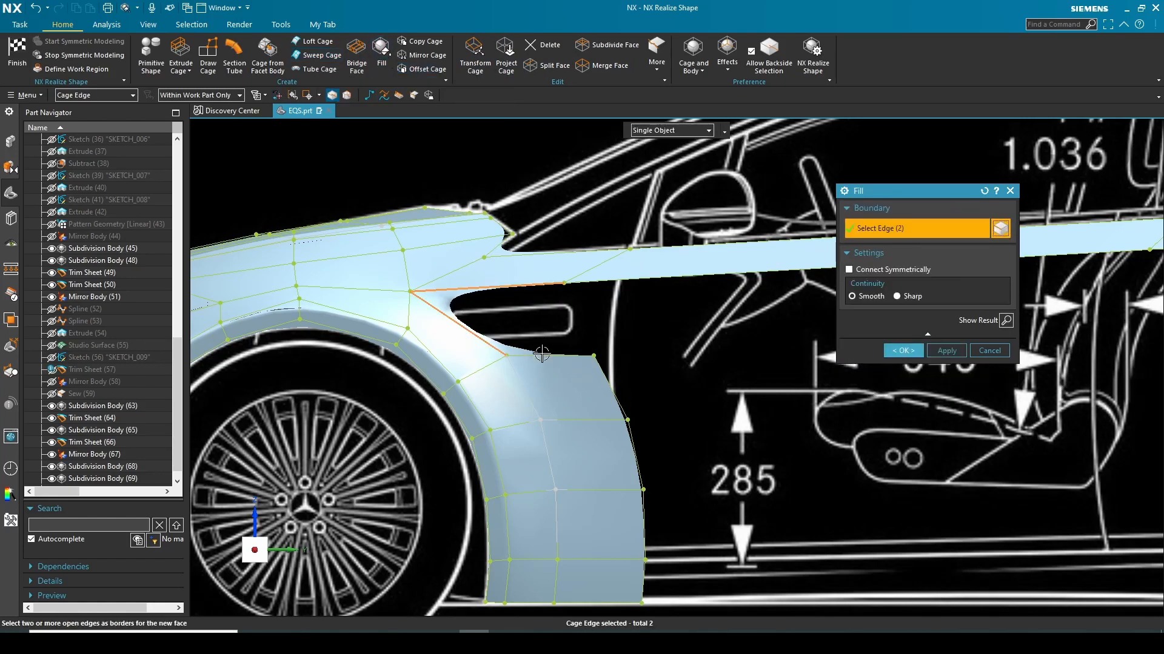
pyautogui.middleClick(541, 354)
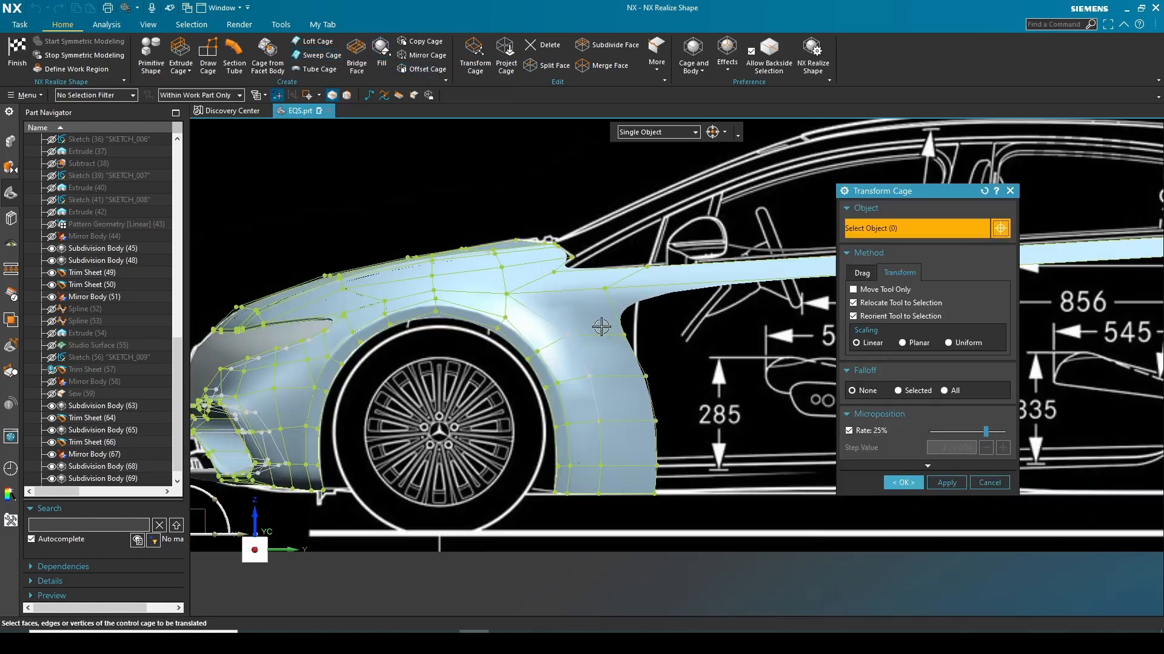
# Draw a nine-point cage polyline around the rear wheel arch over the side blueprint.
pyautogui.moveTo(597, 324); pyautogui.dragTo(582, 356, button='middle')
pyautogui.click(13, 49)
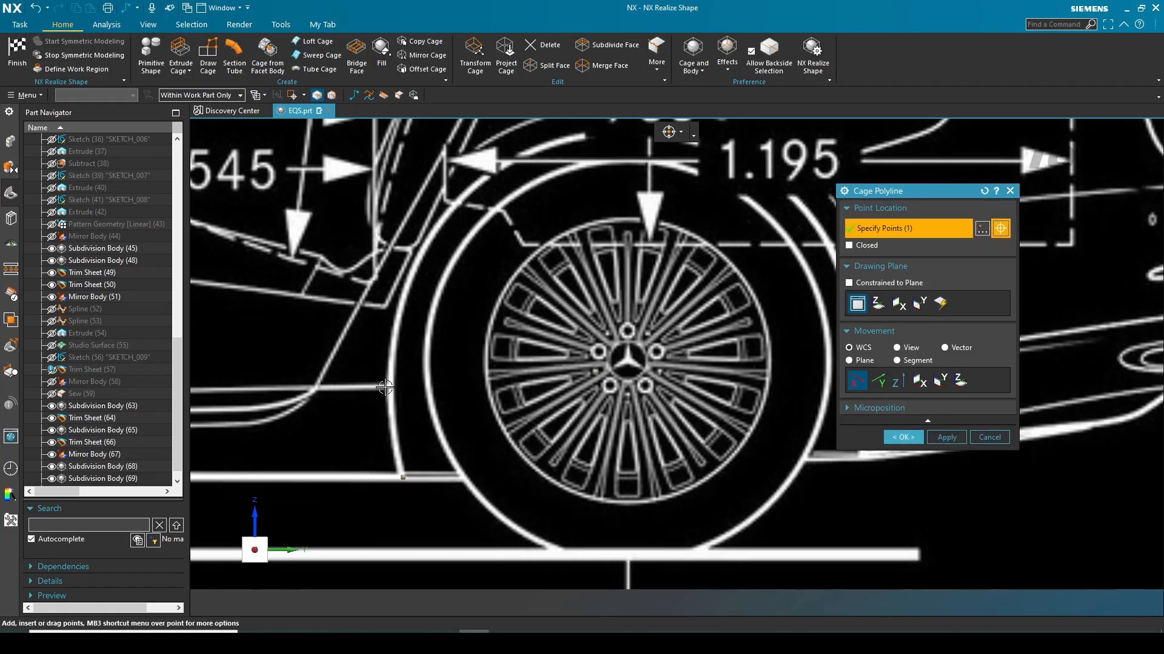
pyautogui.click(385, 387)
pyautogui.scroll(-3, 387, 335)
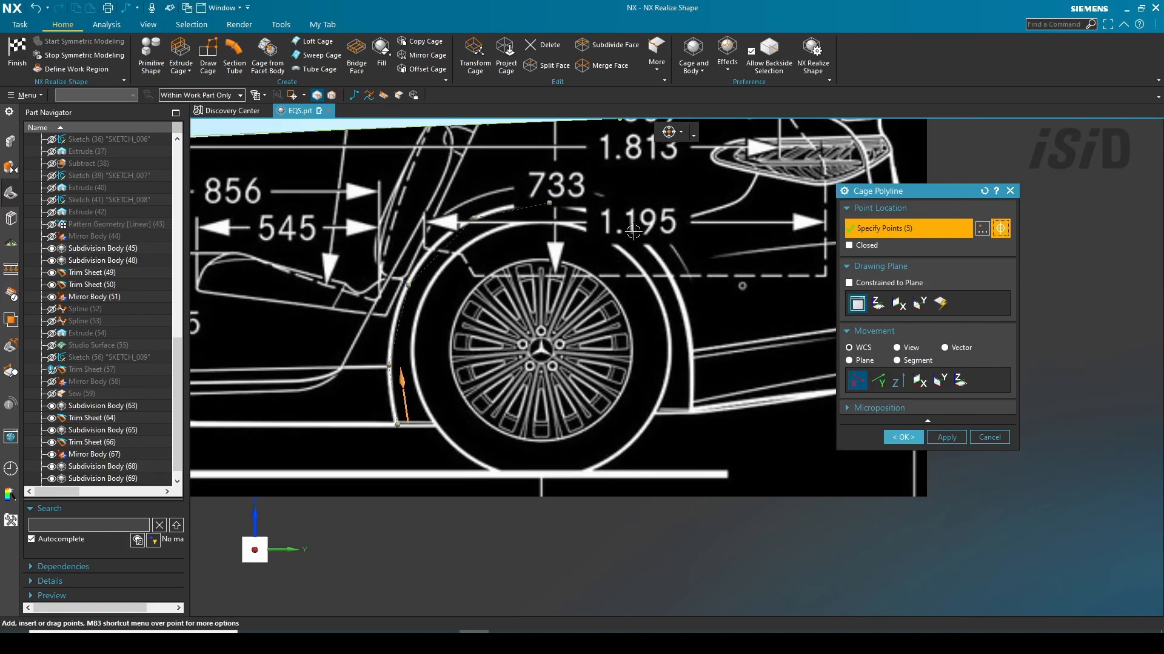
pyautogui.scroll(3, 695, 407)
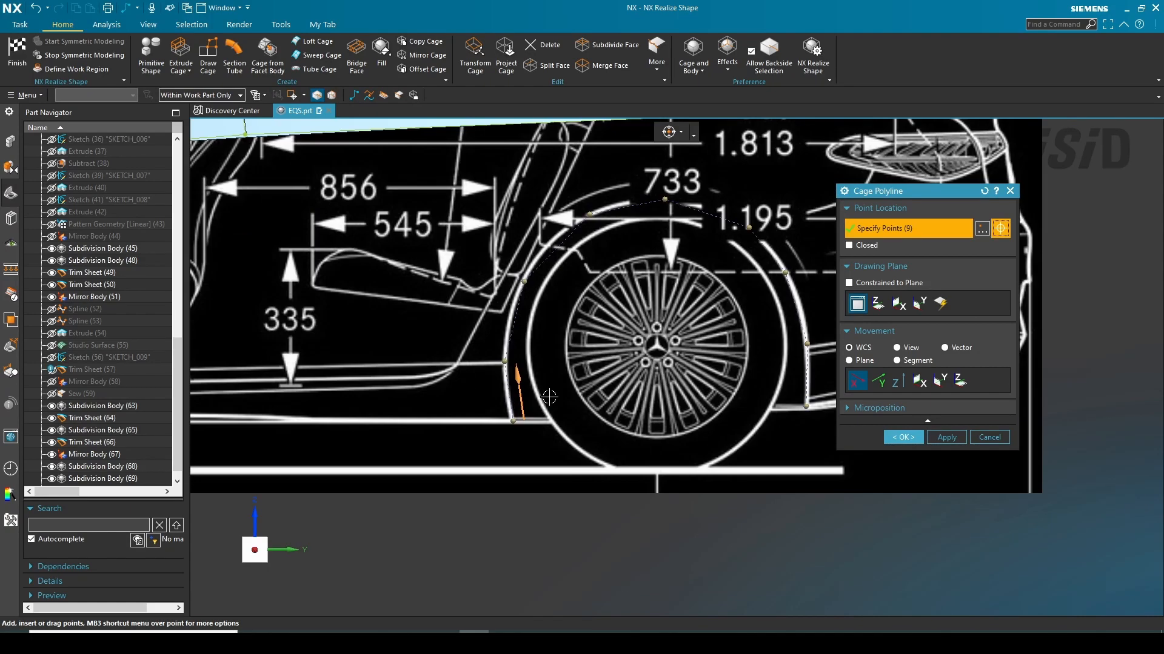
pyautogui.middleClick(494, 428)
# Draw a separate two-point cage polyline at the foot of the rear wheel arch.
pyautogui.click(495, 428)
pyautogui.click(460, 428)
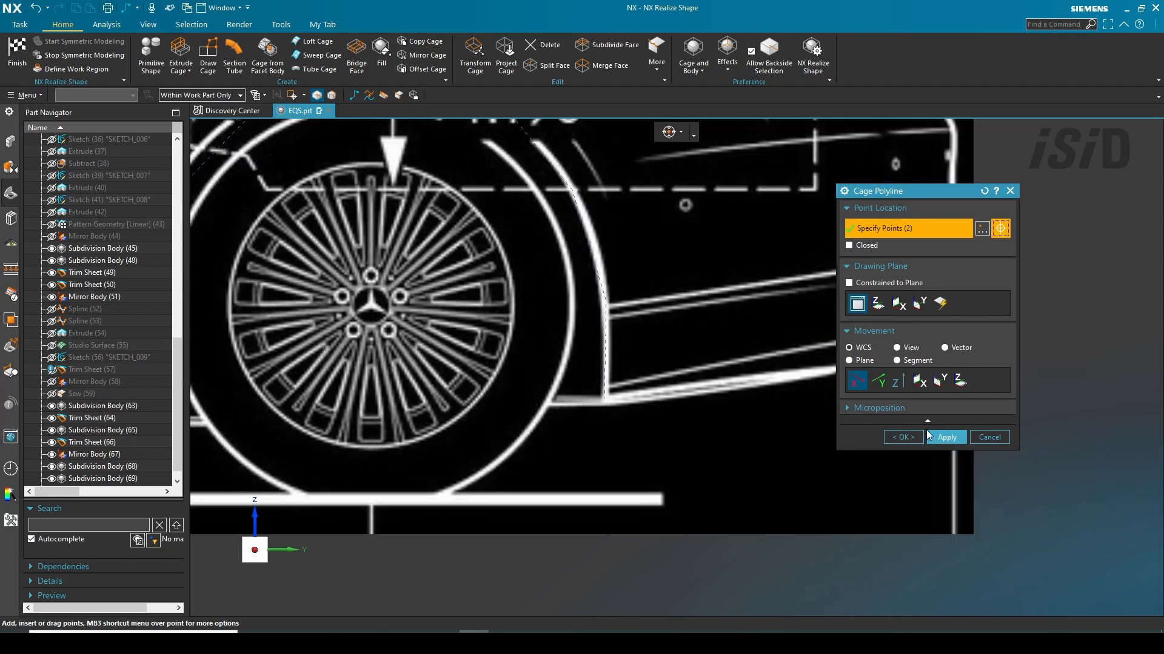
pyautogui.scroll(-3, 637, 397)
pyautogui.click(903, 437)
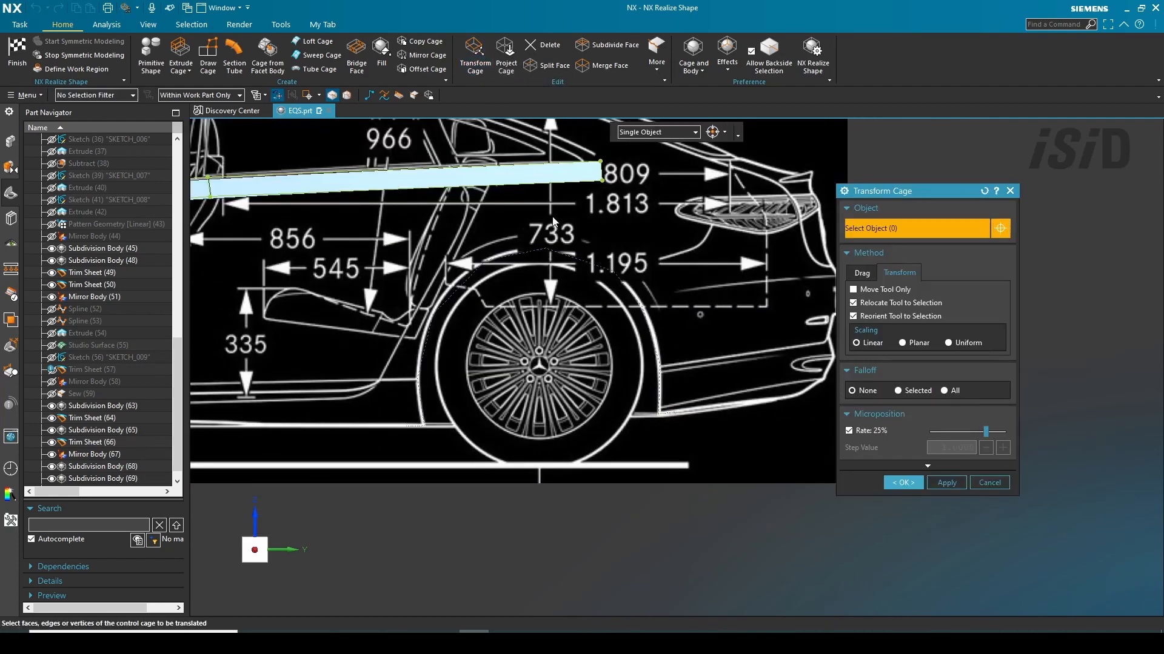
# Move the rear wheel arch polylines outward along X to the body side of the top-view blueprint.
pyautogui.hotkey('ctrl', 'alt', 't')
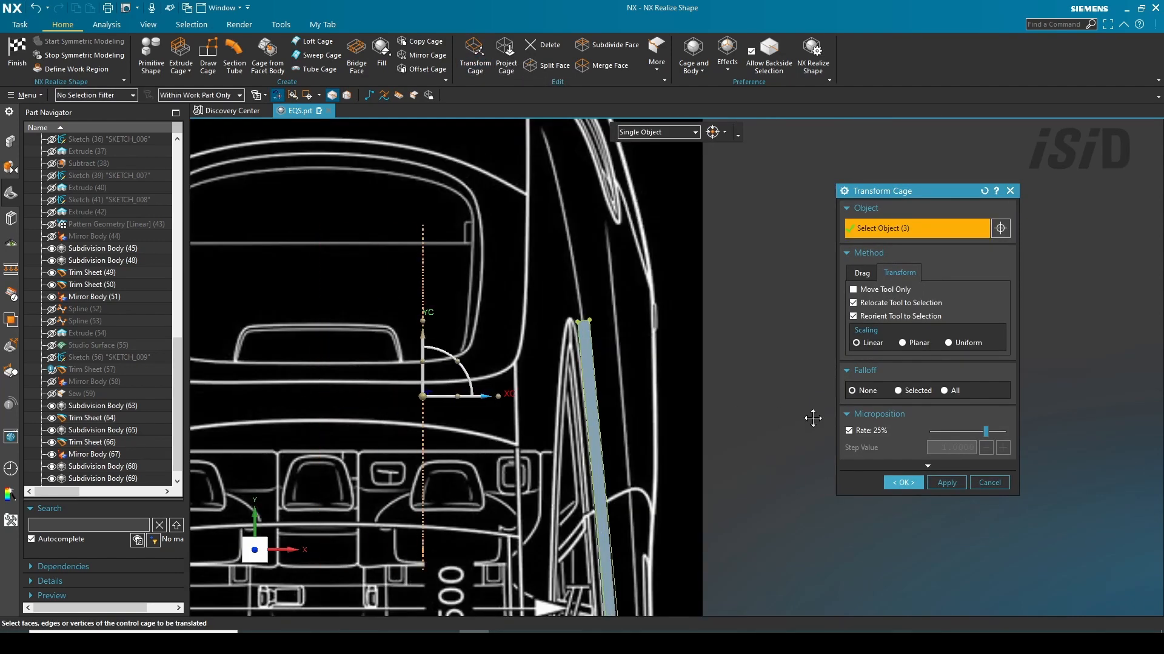
pyautogui.moveTo(492, 388); pyautogui.dragTo(694, 389)
pyautogui.keyDown('shift'); pyautogui.moveTo(636, 424); pyautogui.dragTo(269, 59, button='middle'); pyautogui.keyUp('shift')
pyautogui.middleClick(550, 457)
# Sweep the short foot polyline along the arch polyline to form a cage band around the rear wheel opening.
pyautogui.click(321, 55)
pyautogui.click(849, 520)
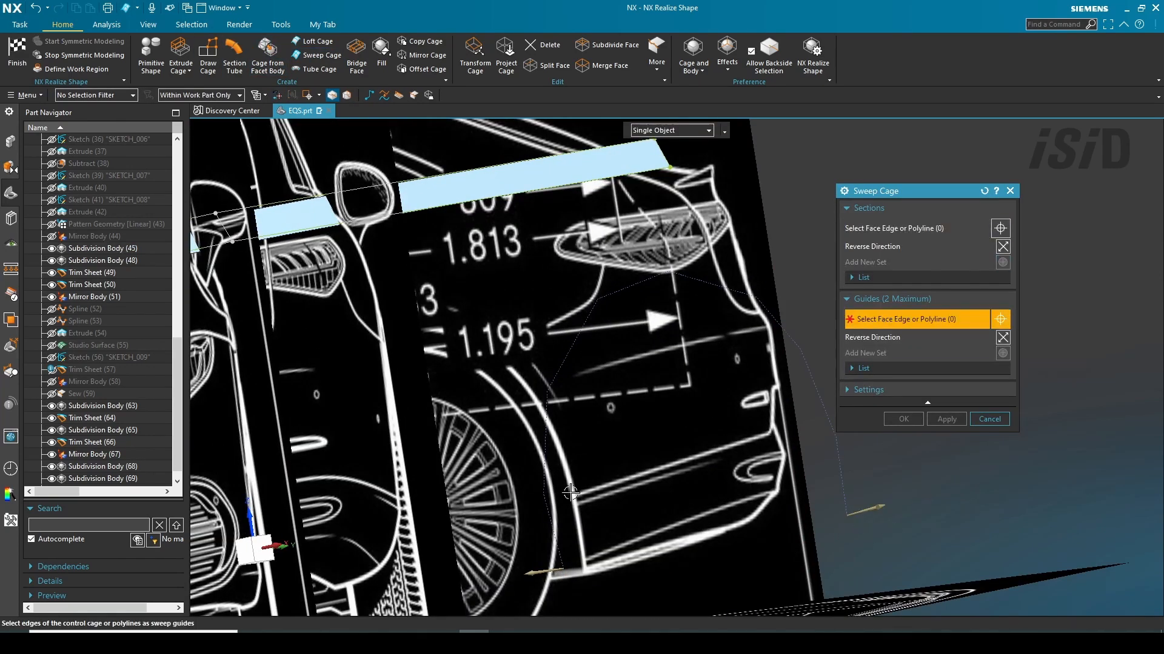
pyautogui.middleClick(849, 520)
pyautogui.press('F8')
# Draw a two-point cage polyline from the rear edge of the front fender to the rear wheel arch band.
pyautogui.click(474, 58)
pyautogui.press('d')
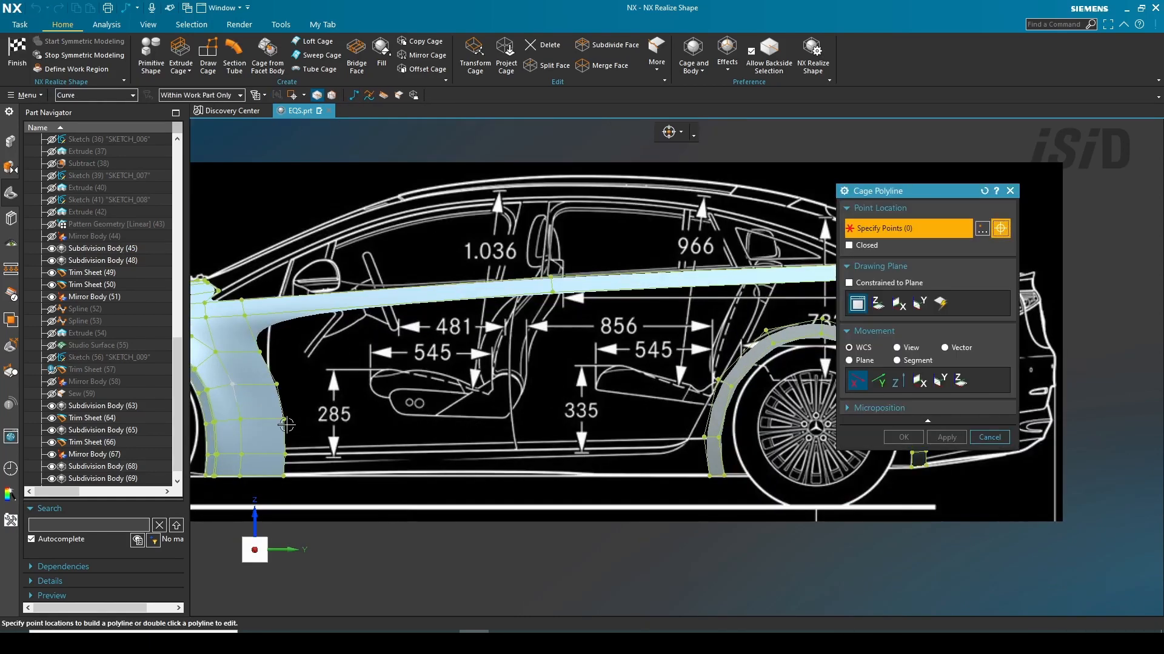
pyautogui.scroll(-2, 663, 418)
pyautogui.press('Escape')
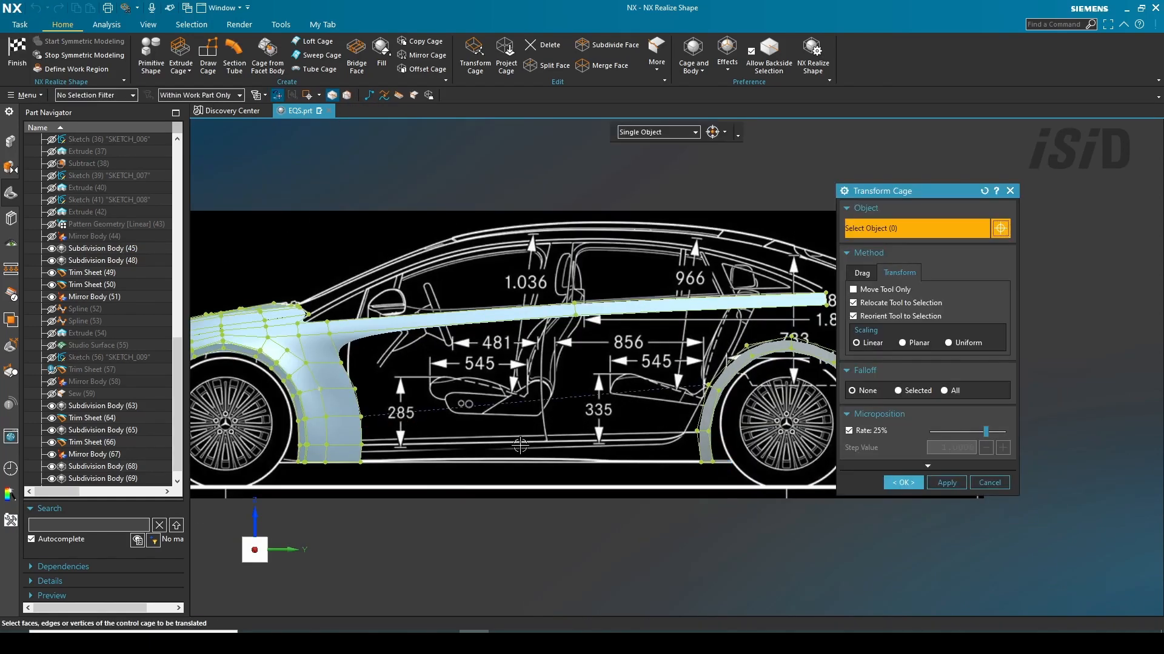
# Sweep the fender's lower rear edge along the connecting polyline to form the lower side panel up to the rear arch.
pyautogui.click(325, 57)
pyautogui.click(893, 322)
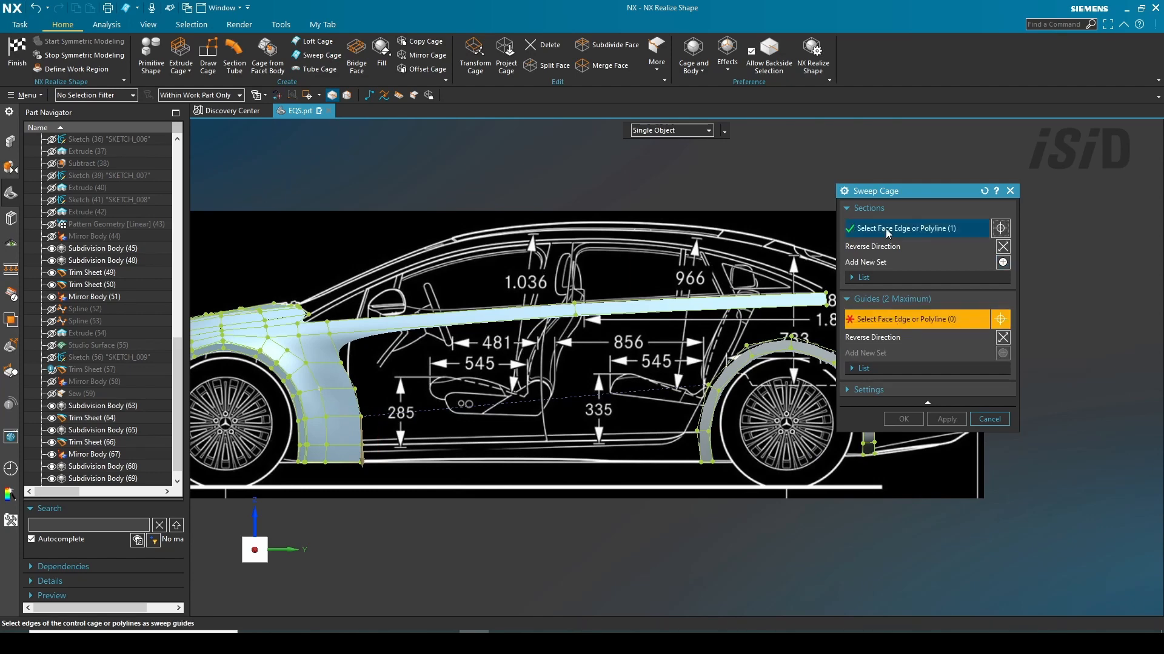
pyautogui.click(984, 191)
pyautogui.scroll(1, 351, 435)
pyautogui.scroll(-1, 381, 441)
pyautogui.click(889, 322)
pyautogui.click(648, 392)
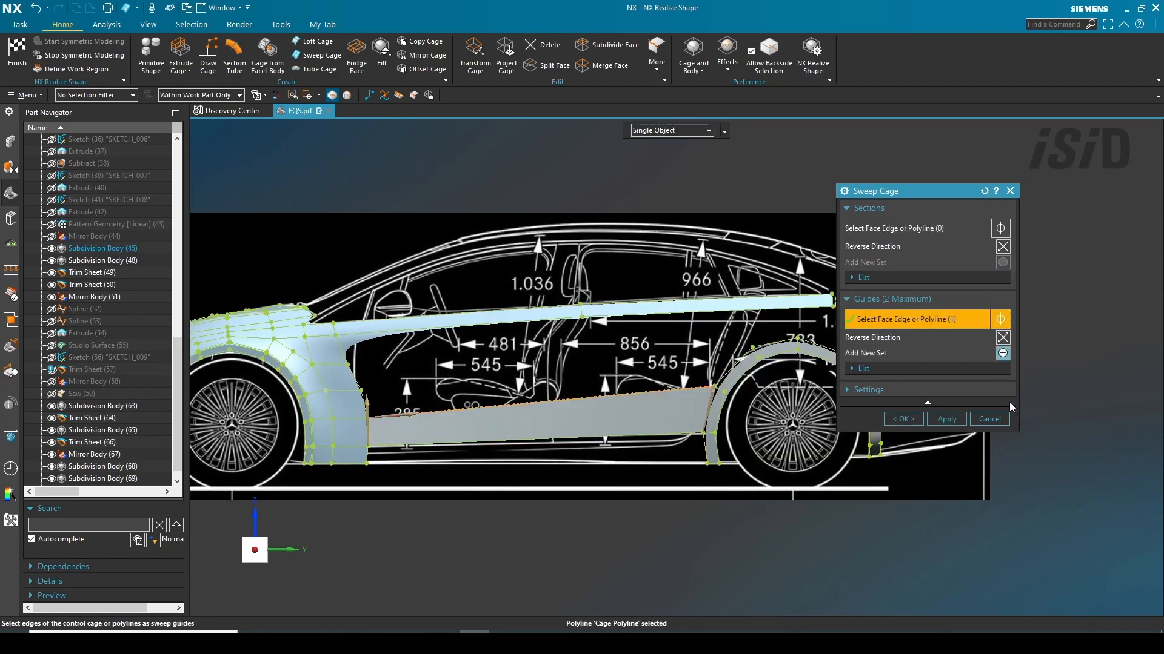
pyautogui.click(947, 419)
pyautogui.moveTo(620, 428); pyautogui.dragTo(685, 454, button='middle')
pyautogui.click(989, 420)
# Fill the sill gap between the bottom edges of the front fender and the rear wheel arch, with smooth continuity.
pyautogui.click(475, 54)
pyautogui.scroll(-1, 611, 386)
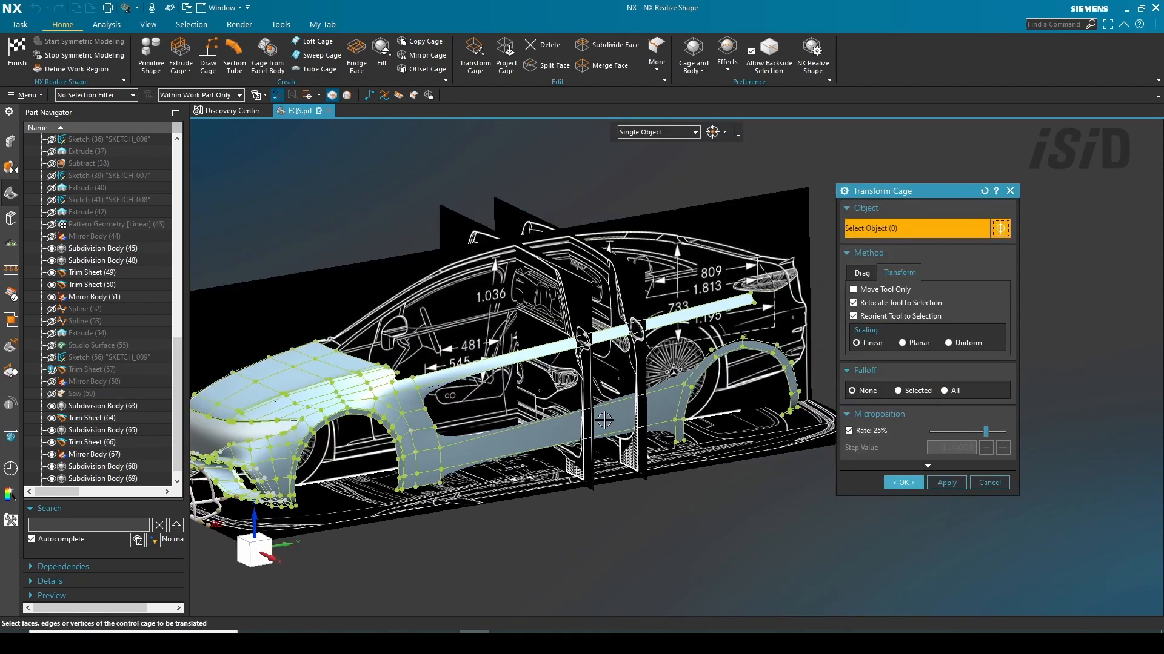
pyautogui.scroll(1, 612, 385)
pyautogui.press('F8')
pyautogui.click(381, 48)
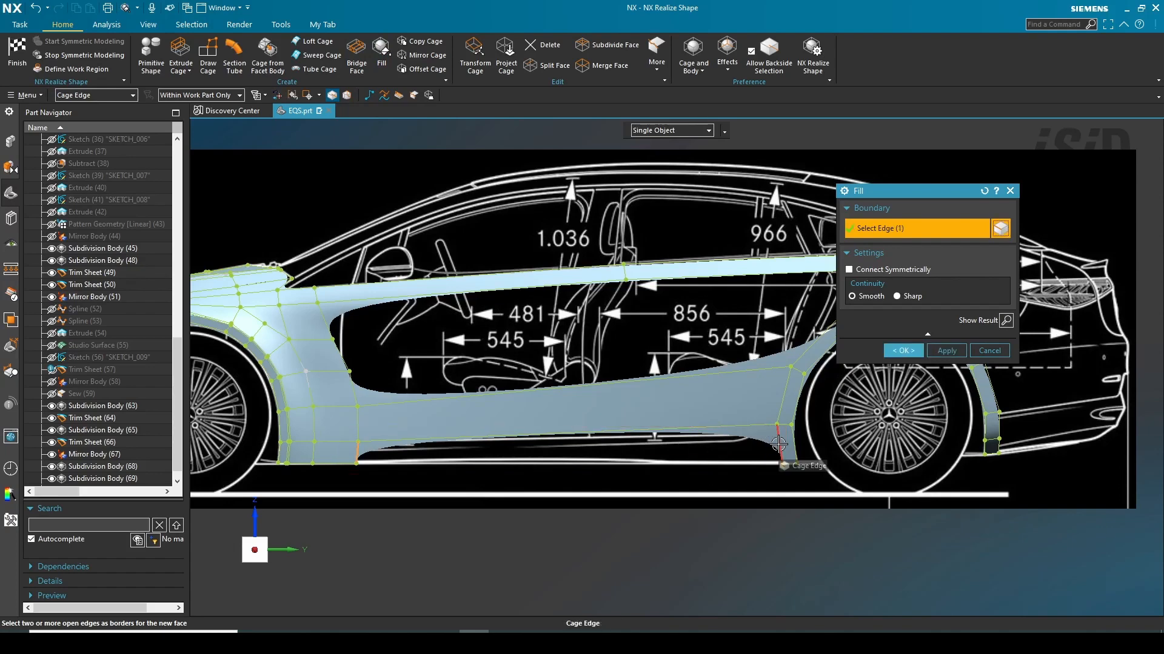
pyautogui.middleClick(393, 443)
pyautogui.scroll(-2, 545, 383)
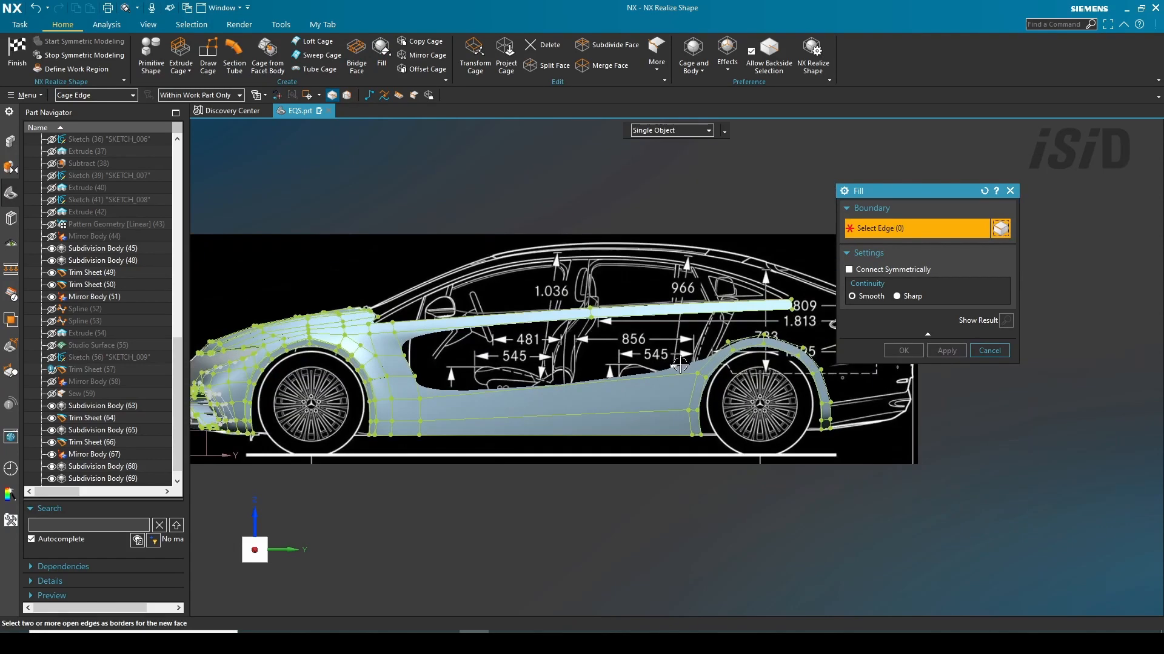
pyautogui.scroll(3, 706, 407)
pyautogui.click(990, 351)
# Split the two lower side panel faces once crosswise just ahead of the rear wheel arch.
pyautogui.click(547, 66)
pyautogui.click(637, 382)
pyautogui.click(641, 433)
pyautogui.middleClick(641, 432)
pyautogui.click(648, 334)
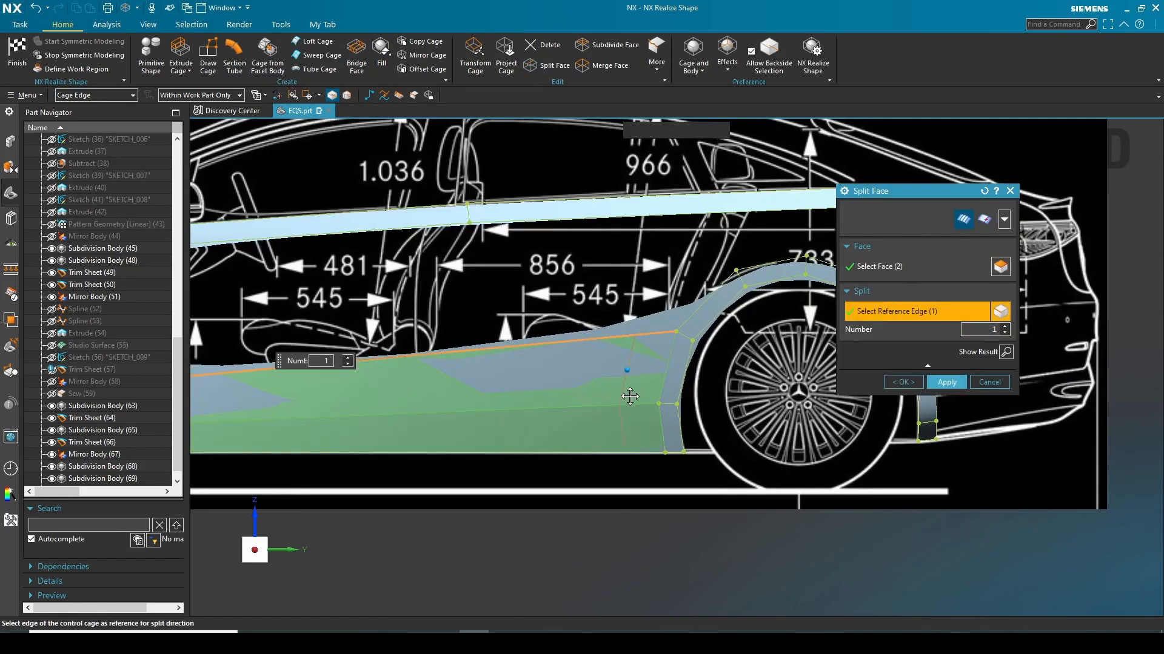
pyautogui.middleClick(633, 395)
pyautogui.scroll(1, 668, 408)
pyautogui.moveTo(671, 409); pyautogui.dragTo(675, 432, button='middle')
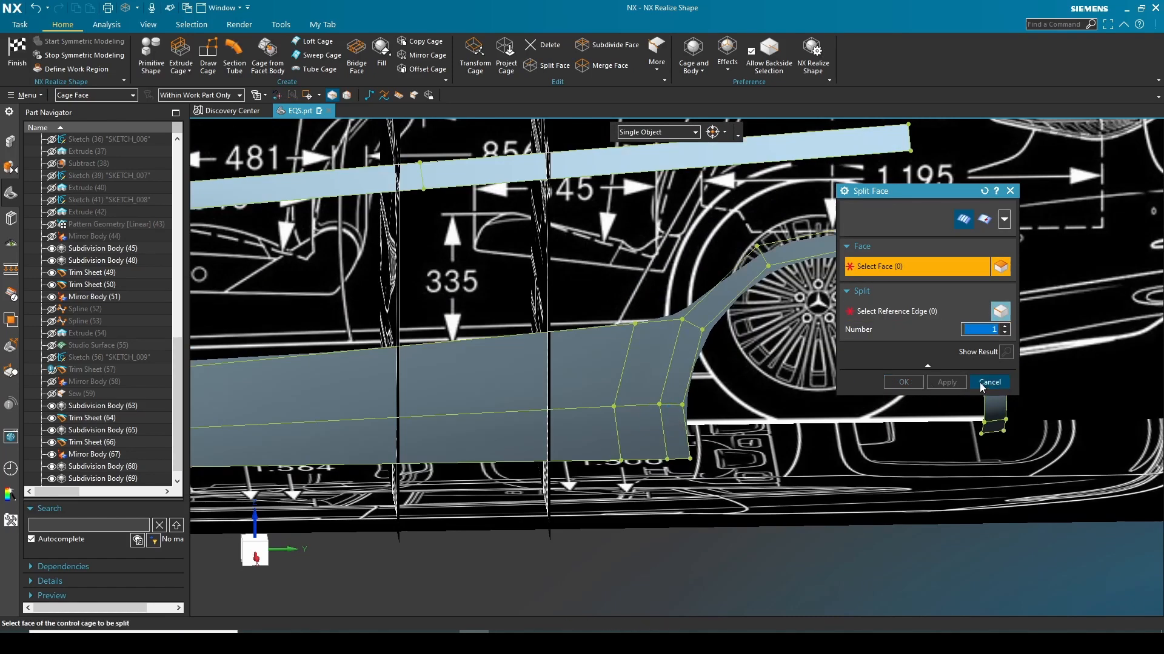
pyautogui.click(983, 384)
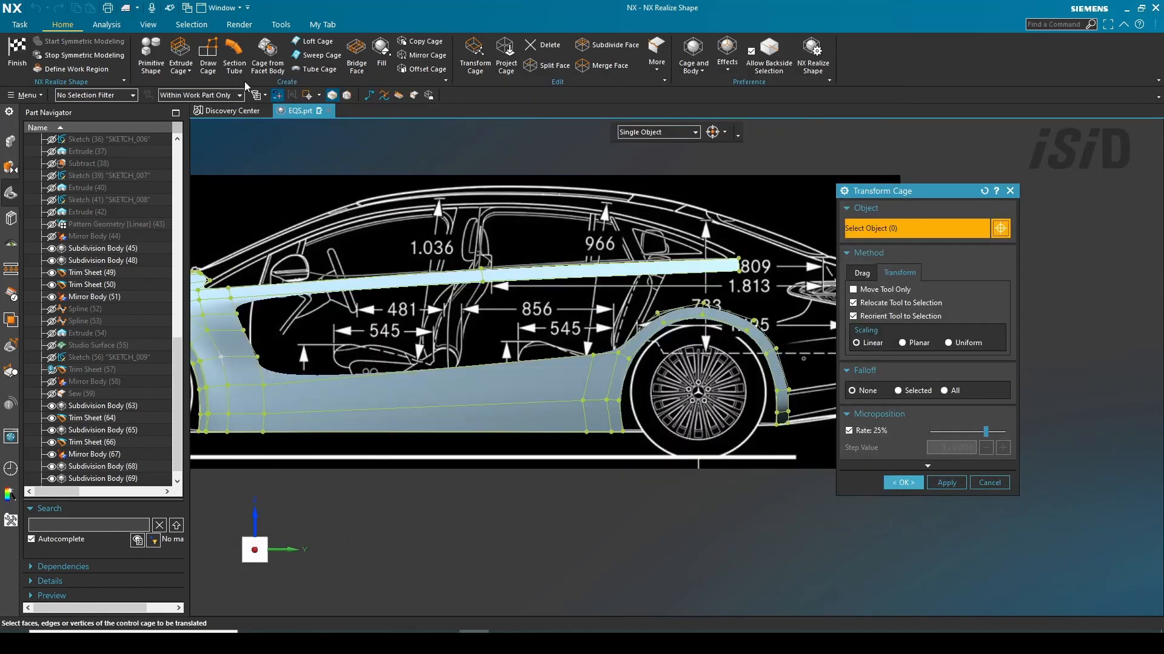
# Draw a three-point cage polyline from the fender rearward below the beltline strip and align it with the top-view body outline.
pyautogui.click(369, 96)
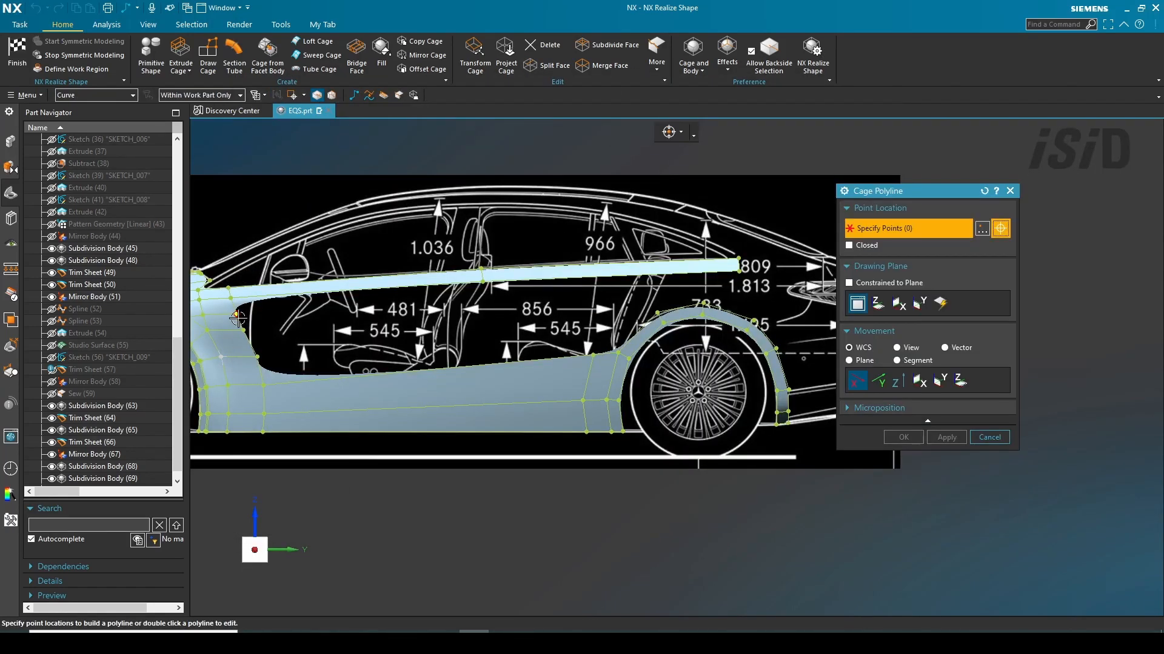
pyautogui.click(236, 314)
pyautogui.scroll(3, 472, 300)
pyautogui.scroll(-3, 519, 301)
pyautogui.scroll(2, 762, 305)
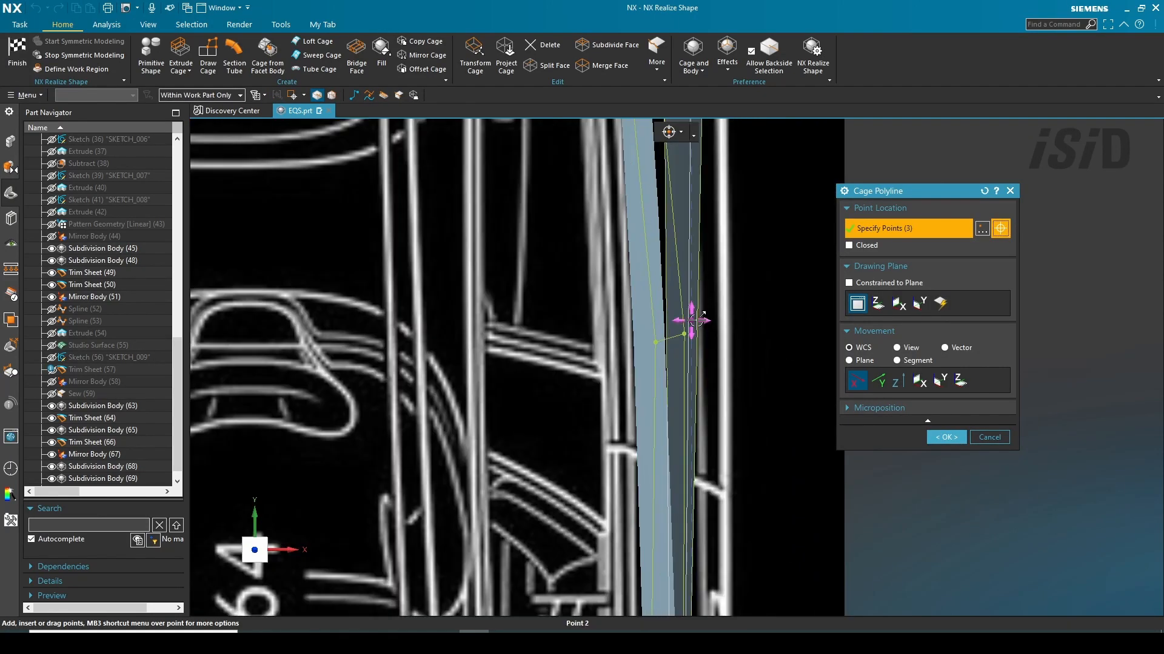
pyautogui.scroll(-6, 691, 320)
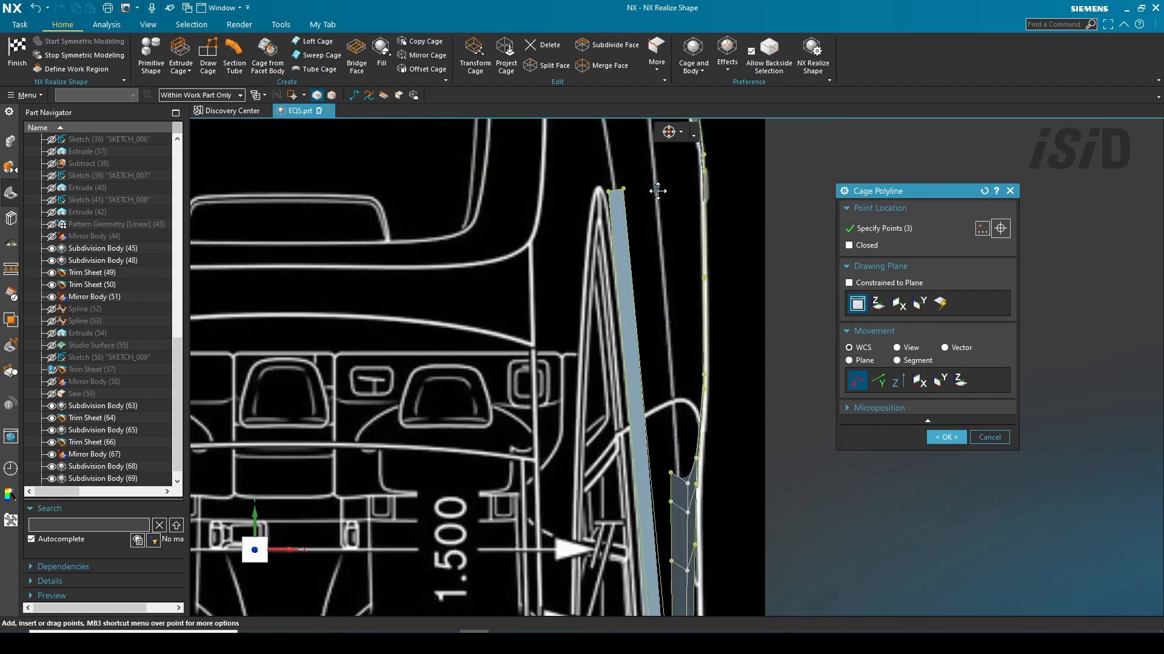
pyautogui.scroll(5, 644, 291)
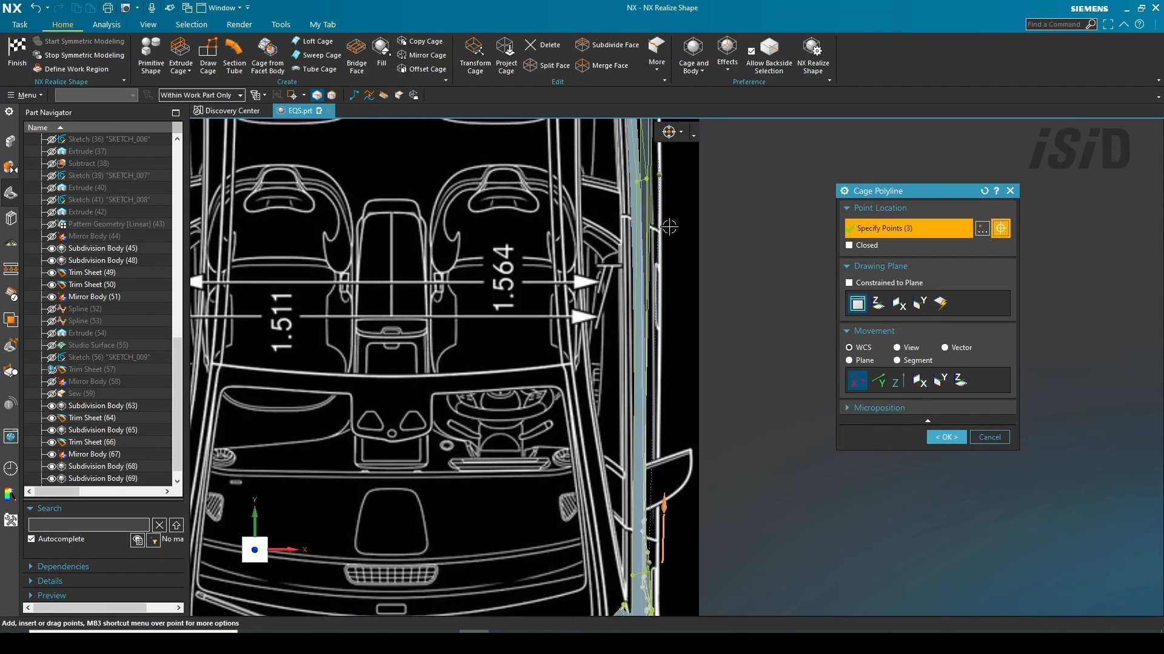
pyautogui.scroll(4, 661, 190)
pyautogui.click(946, 437)
pyautogui.scroll(-8, 636, 340)
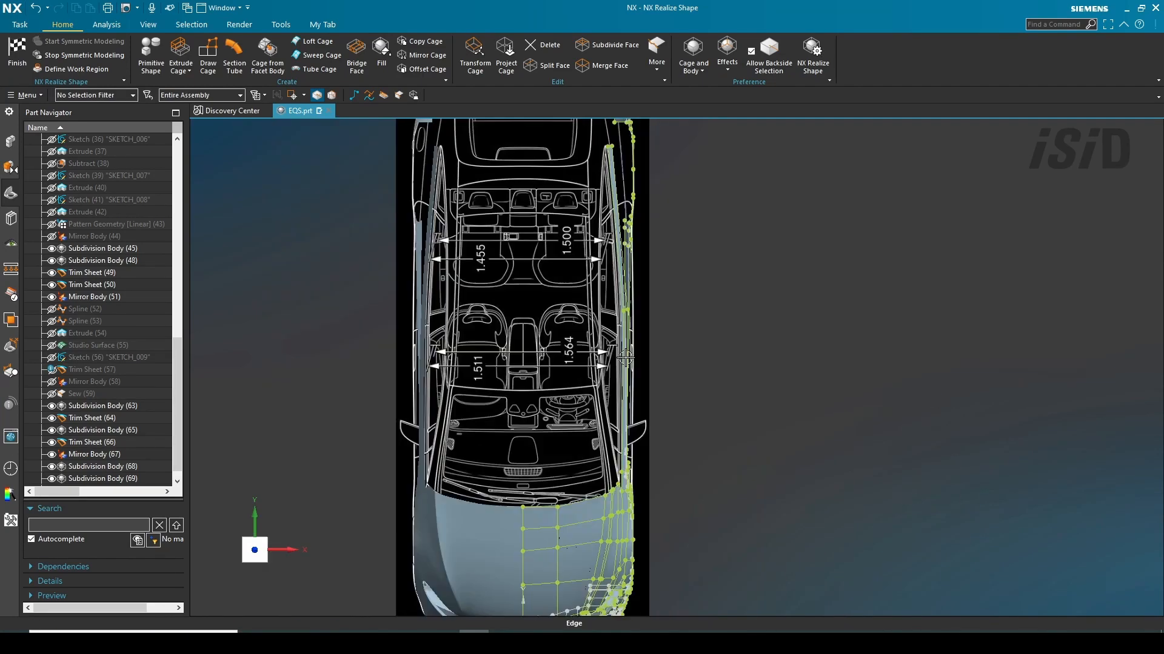
# Sweep the fender edge below the beltline along the new polyline to add a second row to the beltline strip.
pyautogui.moveTo(606, 387); pyautogui.dragTo(524, 276, button='middle')
pyautogui.scroll(3, 618, 364)
pyautogui.click(322, 55)
pyautogui.scroll(1, 504, 435)
pyautogui.click(504, 435)
pyautogui.moveTo(504, 435); pyautogui.dragTo(733, 316, button='middle')
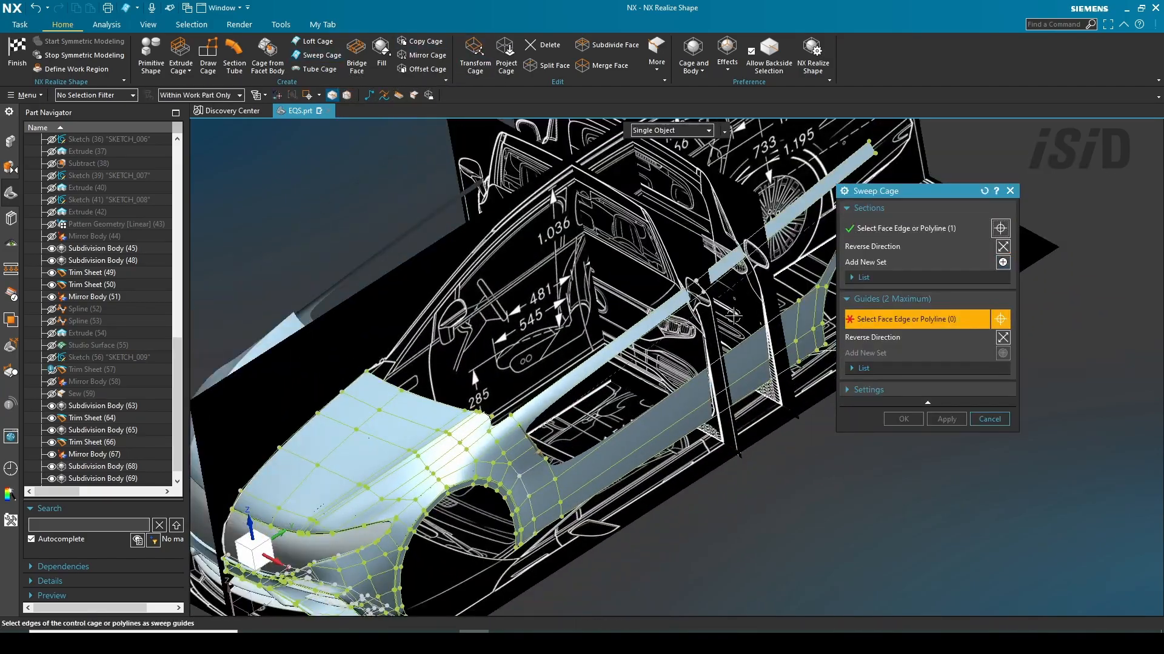
pyautogui.click(901, 418)
pyautogui.moveTo(902, 419); pyautogui.dragTo(655, 273, button='middle')
pyautogui.scroll(5, 751, 303)
# Sweep an extra row of cage faces onto the upper front part of the rear wheel arch.
pyautogui.click(322, 56)
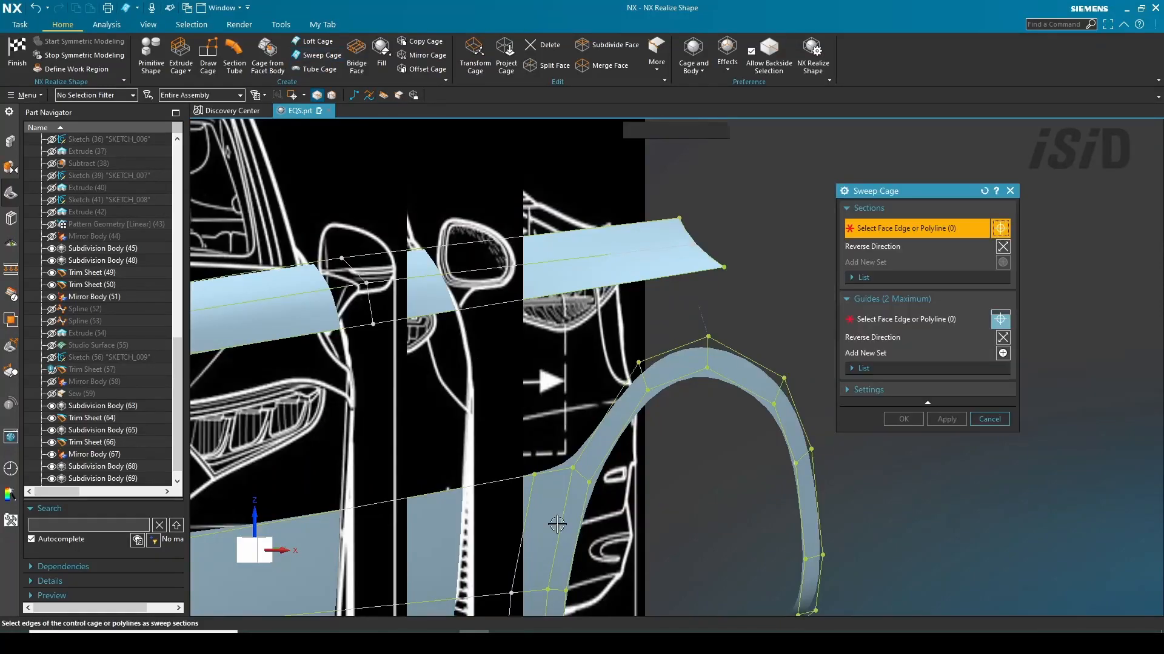
pyautogui.middleClick(760, 331)
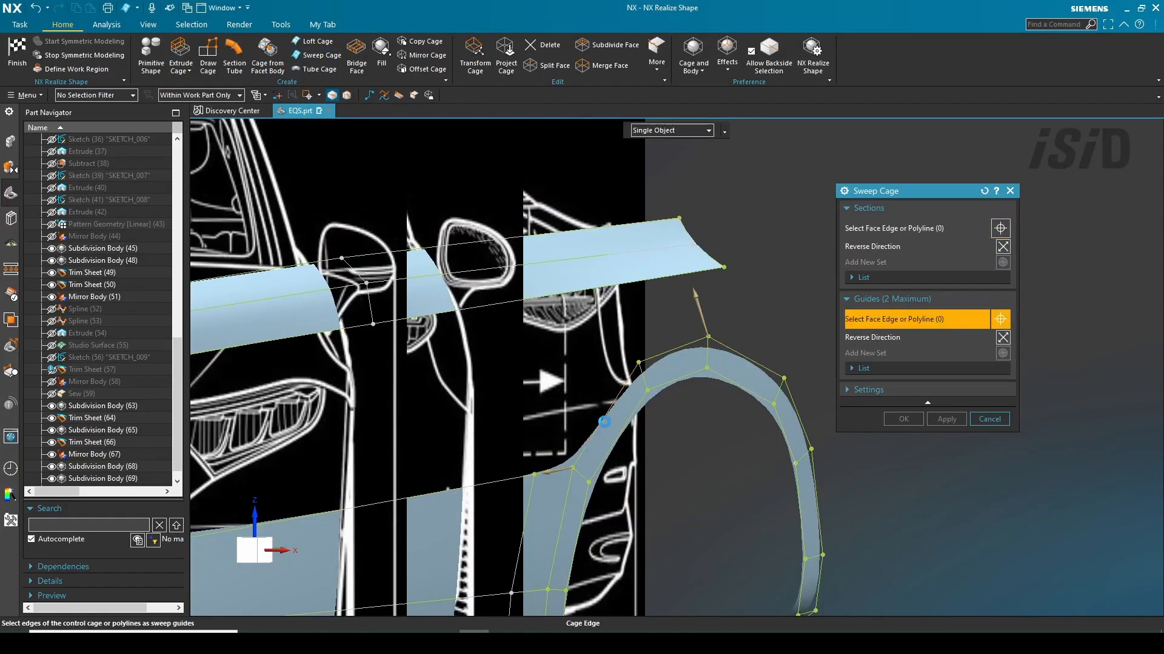
pyautogui.click(946, 419)
pyautogui.moveTo(786, 379); pyautogui.dragTo(633, 357, button='middle')
# Split the two rear beltline faces crosswise with 2 divisions, using their lower edge as reference.
pyautogui.click(474, 55)
pyautogui.click(547, 65)
pyautogui.click(964, 219)
pyautogui.click(671, 292)
pyautogui.click(674, 270)
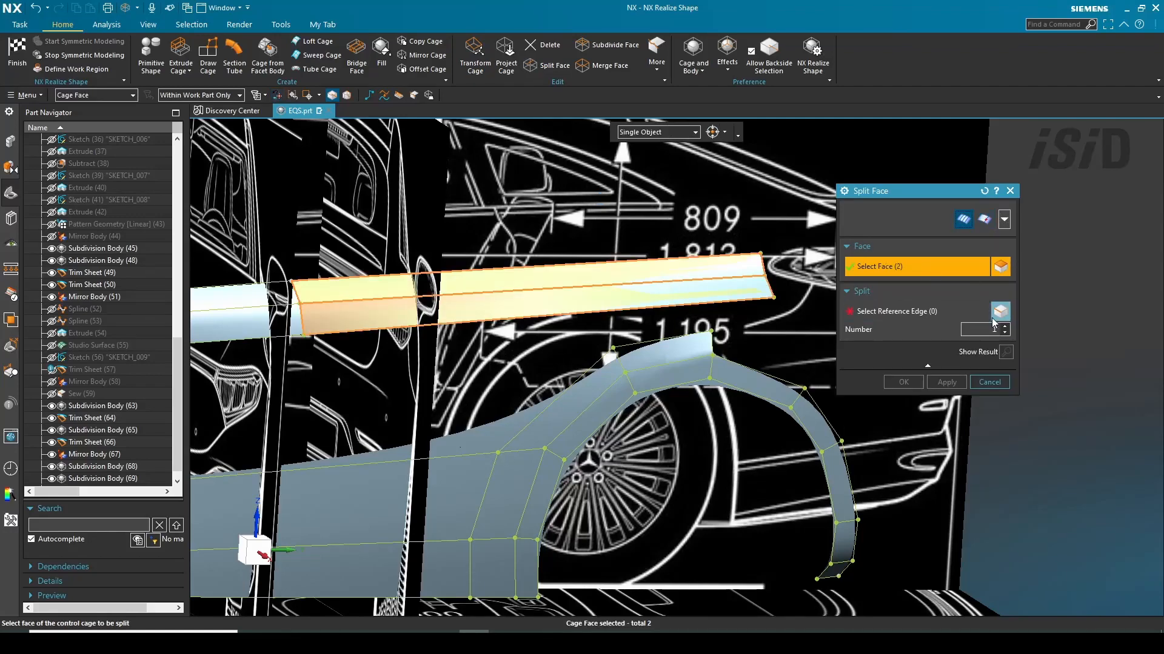
pyautogui.click(864, 311)
pyautogui.click(721, 301)
pyautogui.press('F8')
pyautogui.scroll(6, 783, 391)
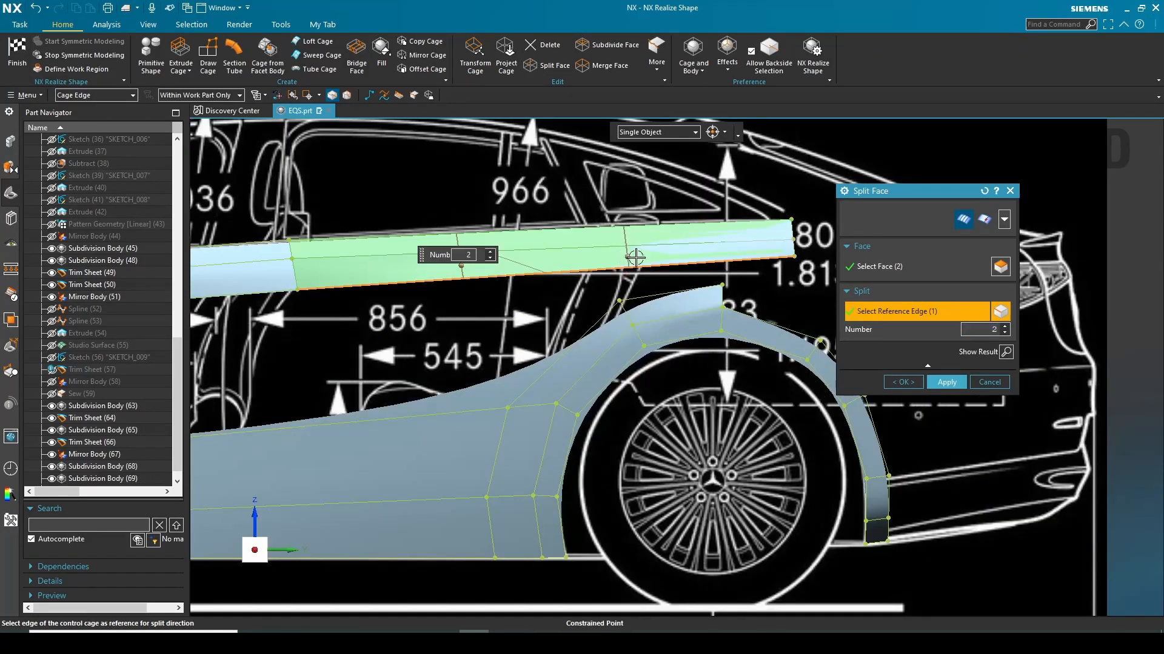
pyautogui.click(946, 382)
# Loft cage faces between the rear beltline's lower edge and the raised row over the rear wheel arch.
pyautogui.scroll(3, 770, 266)
pyautogui.moveTo(721, 251); pyautogui.dragTo(806, 270, button='middle')
pyautogui.click(317, 42)
pyautogui.click(607, 389)
# Split the two slanted faces at the front of the rear wheel arch once crosswise.
pyautogui.moveTo(871, 335); pyautogui.dragTo(637, 364, button='middle')
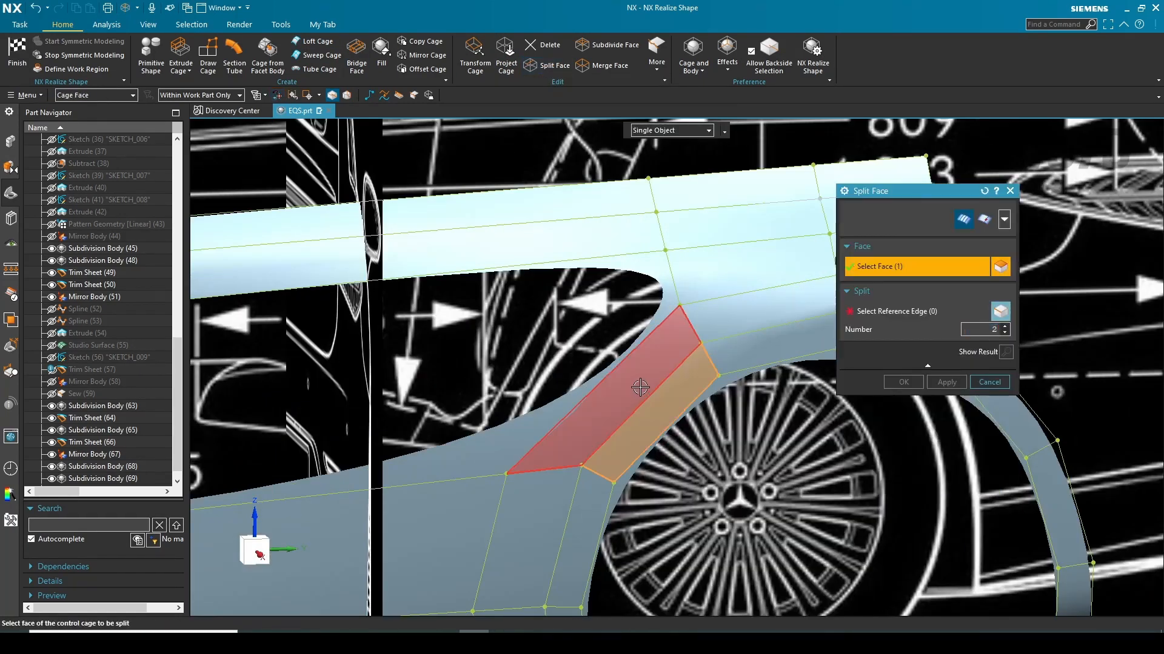
pyautogui.click(1009, 337)
pyautogui.click(950, 384)
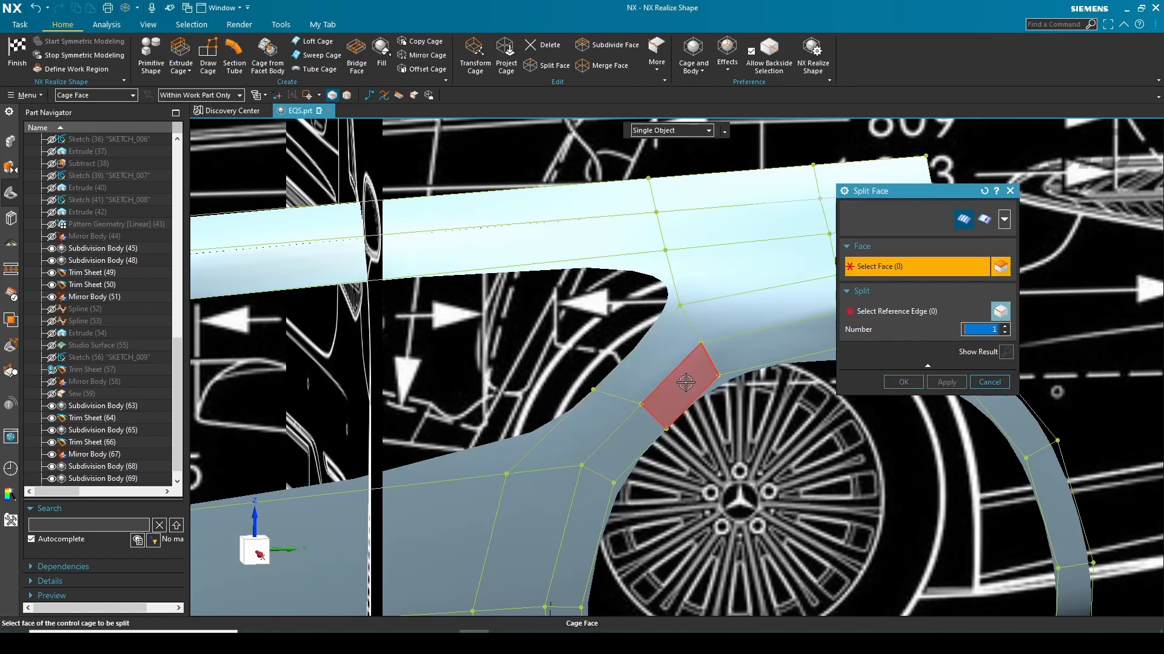
# Select the new split edges at the front of the rear arch and raise them to round the wheel opening.
pyautogui.press('F8')
pyautogui.scroll(2, 673, 412)
pyautogui.moveTo(681, 437); pyautogui.dragTo(530, 325)
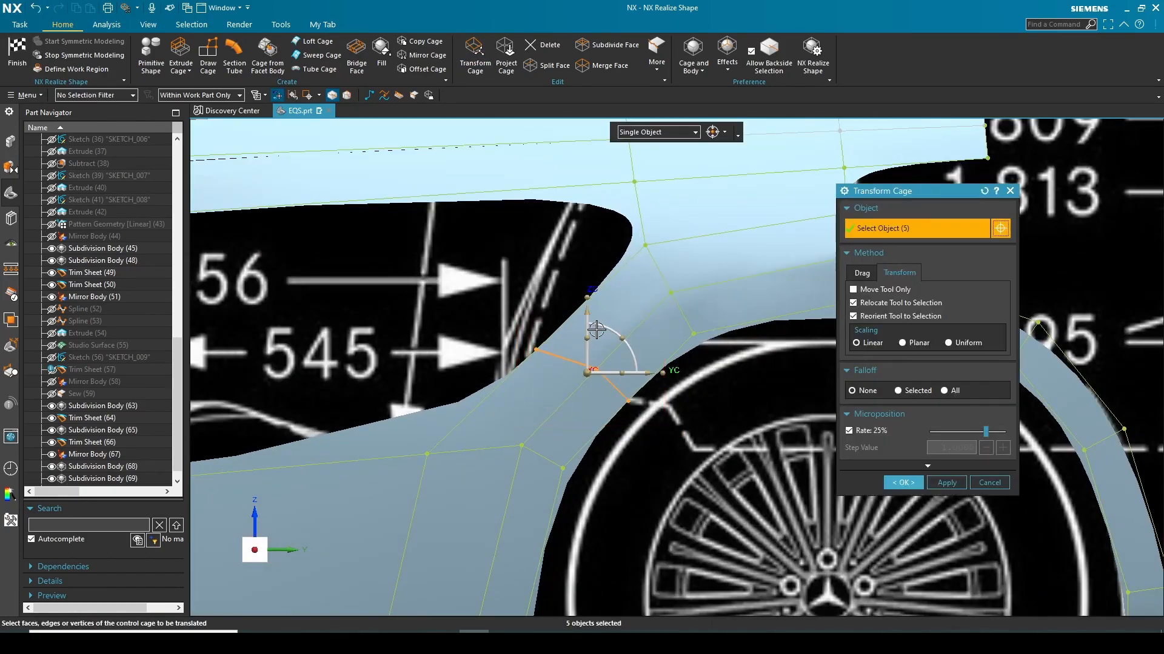
pyautogui.moveTo(578, 311)
pyautogui.mouseDown()
pyautogui.moveTo(577, 273)
pyautogui.moveTo(577, 298)
pyautogui.mouseUp()
pyautogui.scroll(-3, 604, 336)
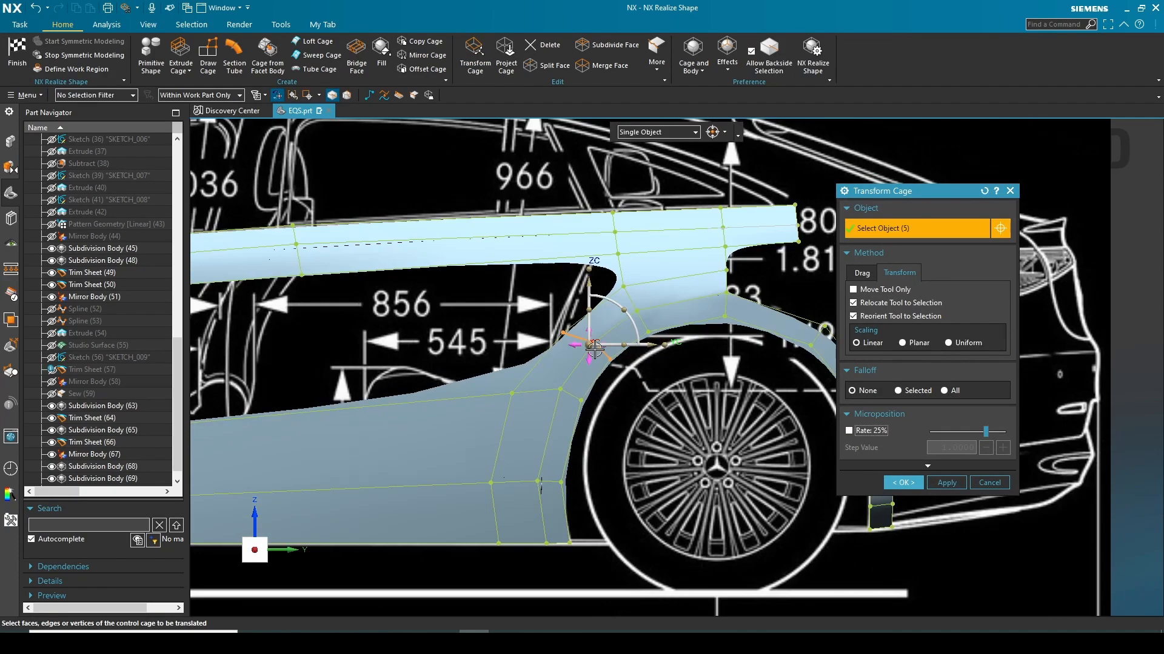
# Select the lower cage faces at the front of the rear wheel arch and nudge them to fit the wheel opening.
pyautogui.moveTo(630, 574); pyautogui.dragTo(527, 375)
pyautogui.scroll(1, 597, 436)
pyautogui.moveTo(616, 488)
pyautogui.mouseDown()
pyautogui.moveTo(603, 488)
pyautogui.moveTo(615, 489)
pyautogui.mouseUp()
pyautogui.scroll(-1, 618, 481)
pyautogui.scroll(2, 673, 343)
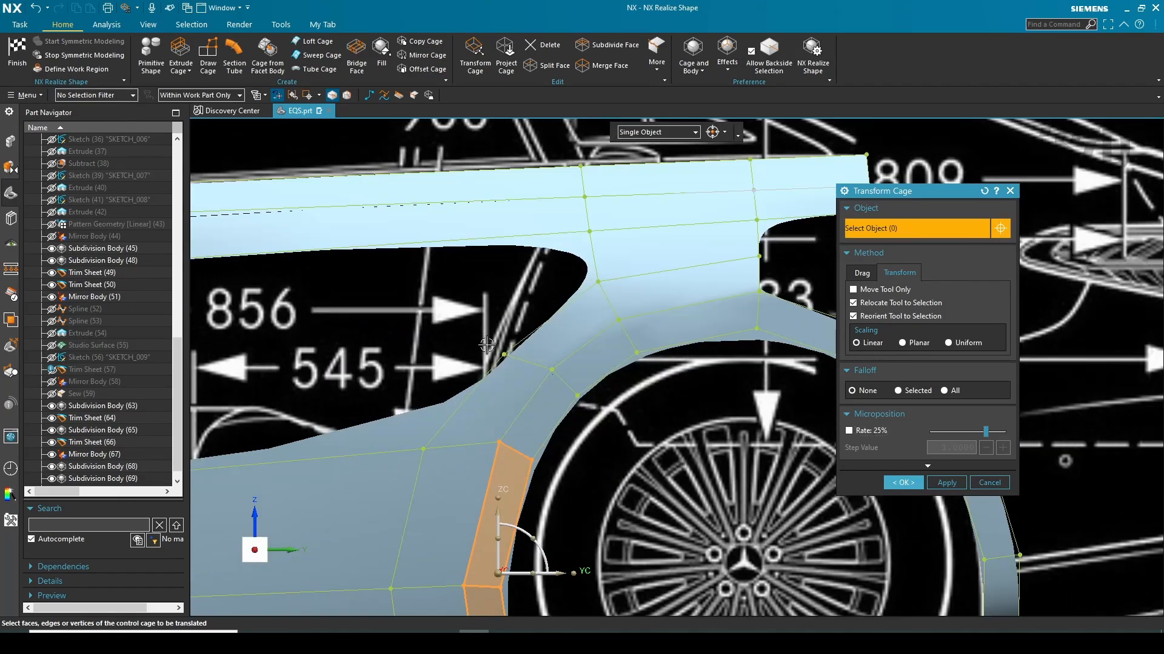
# Raise the outer vertex of the split edge ahead of the rear arch along Z and apply the cage transform.
pyautogui.click(507, 351)
pyautogui.moveTo(507, 289); pyautogui.dragTo(505, 266)
pyautogui.scroll(-1, 667, 309)
pyautogui.click(905, 484)
# Split the two beltline faces ahead of the rear arch once crosswise, using their lower edge as reference.
pyautogui.scroll(-4, 716, 295)
pyautogui.moveTo(712, 295); pyautogui.dragTo(679, 368, button='middle')
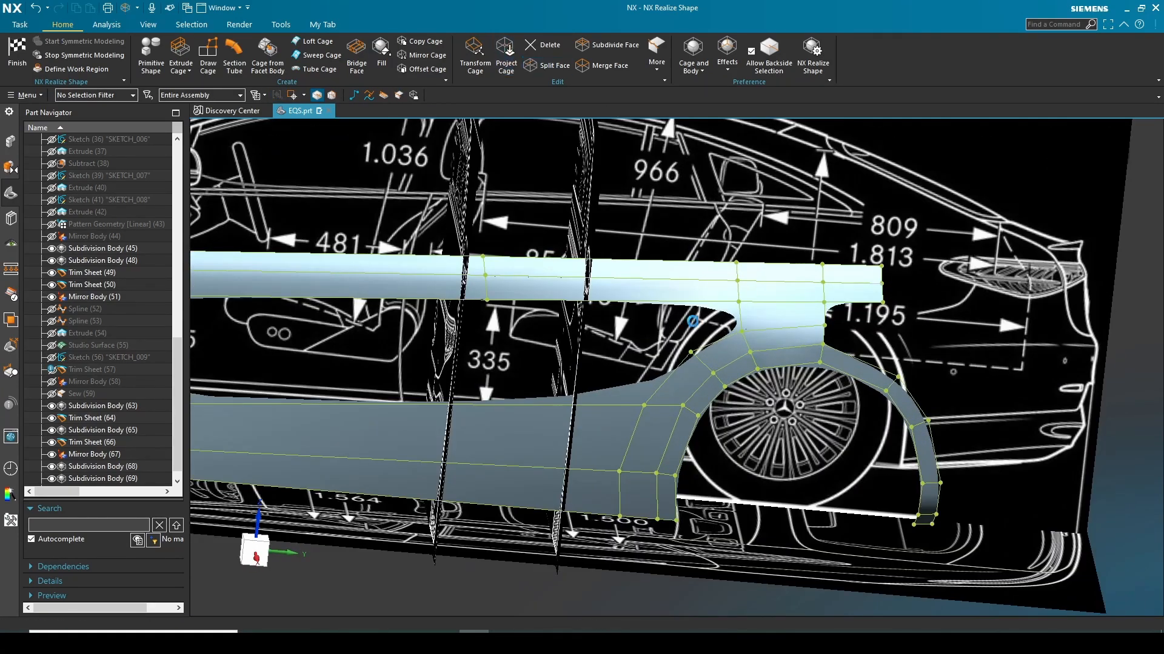
pyautogui.click(546, 65)
pyautogui.click(679, 269)
pyautogui.click(685, 290)
pyautogui.middleClick(697, 297)
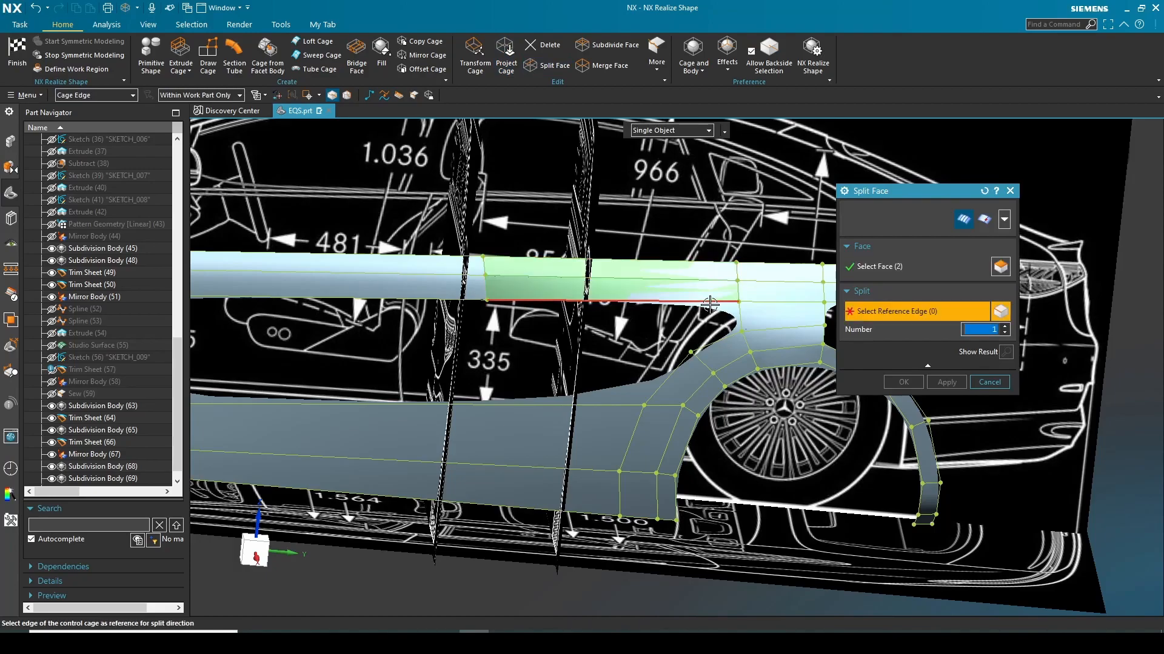
# Fill the corner gap between the split beltline segment and the front of the rear wheel arch.
pyautogui.click(381, 52)
pyautogui.middleClick(654, 355)
pyautogui.scroll(-3, 748, 312)
pyautogui.moveTo(734, 313); pyautogui.dragTo(788, 324, button='middle')
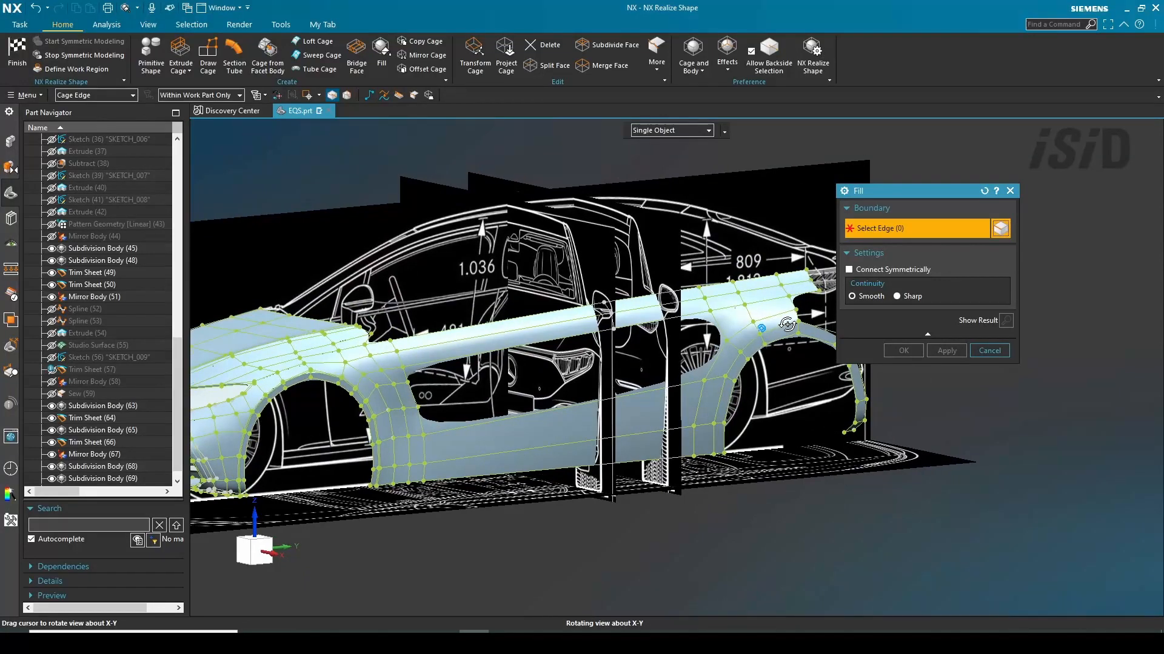
# Sweep the fender's rear edge along the side panel's upper edge to add another panel row below the beltline.
pyautogui.click(322, 55)
pyautogui.click(886, 319)
pyautogui.click(642, 392)
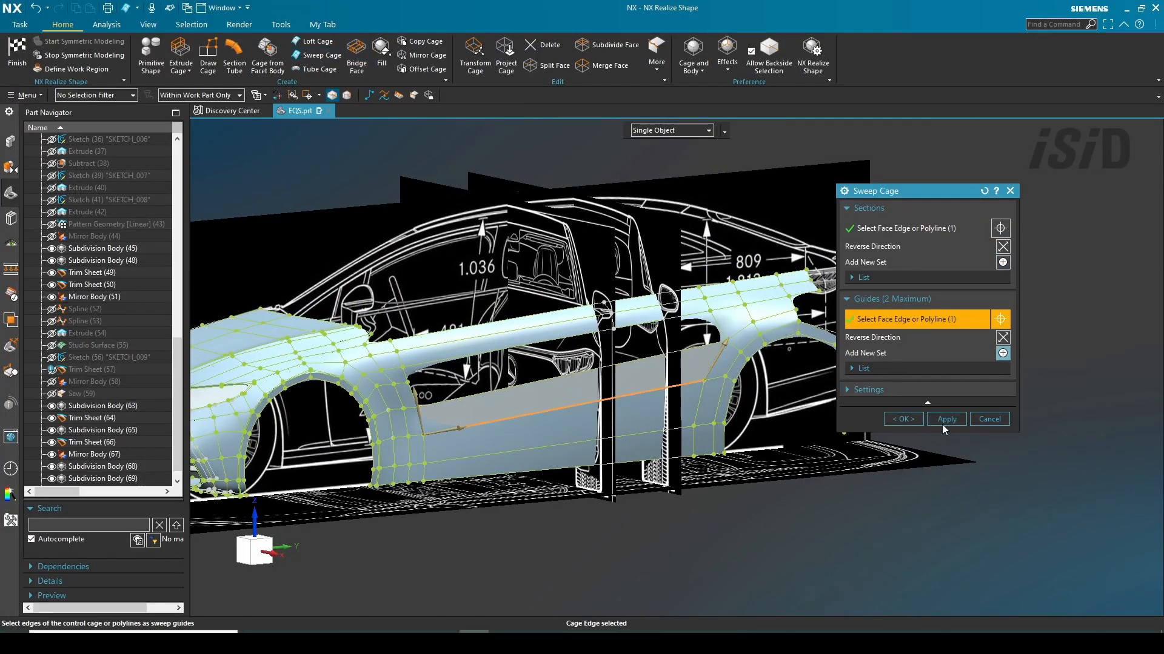
pyautogui.click(943, 422)
pyautogui.click(989, 419)
# Split the two faces between the beltline and the rear wheel arch once lengthwise.
pyautogui.scroll(3, 776, 279)
pyautogui.click(547, 66)
pyautogui.click(708, 370)
pyautogui.click(793, 335)
pyautogui.middleClick(794, 336)
pyautogui.click(801, 340)
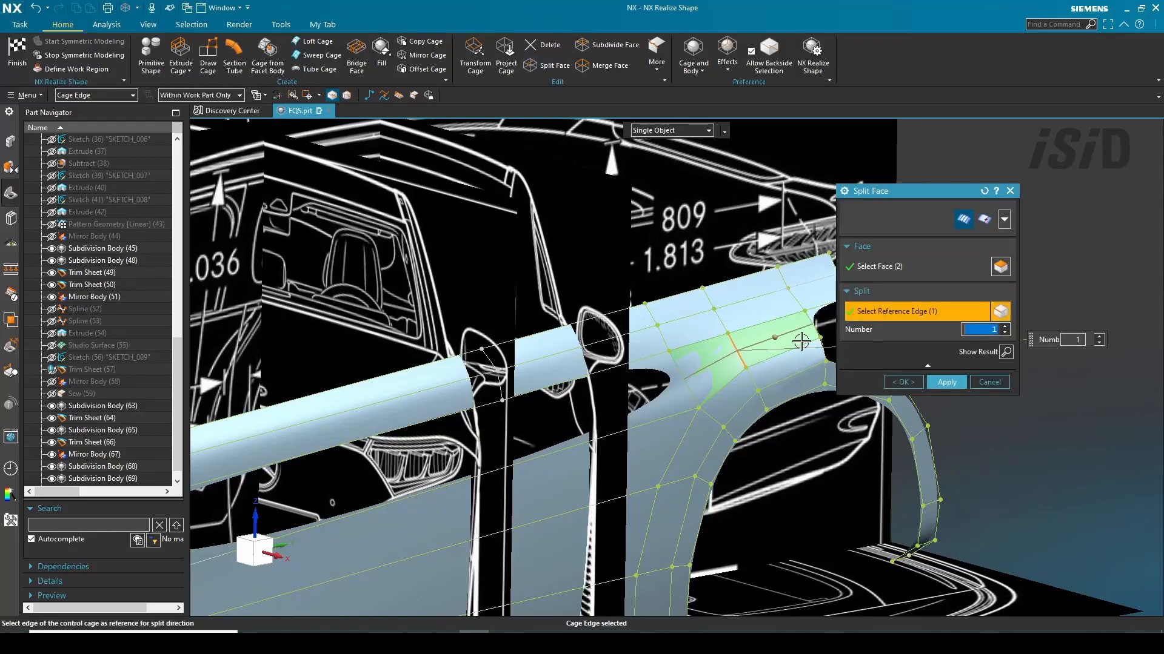
pyautogui.click(947, 382)
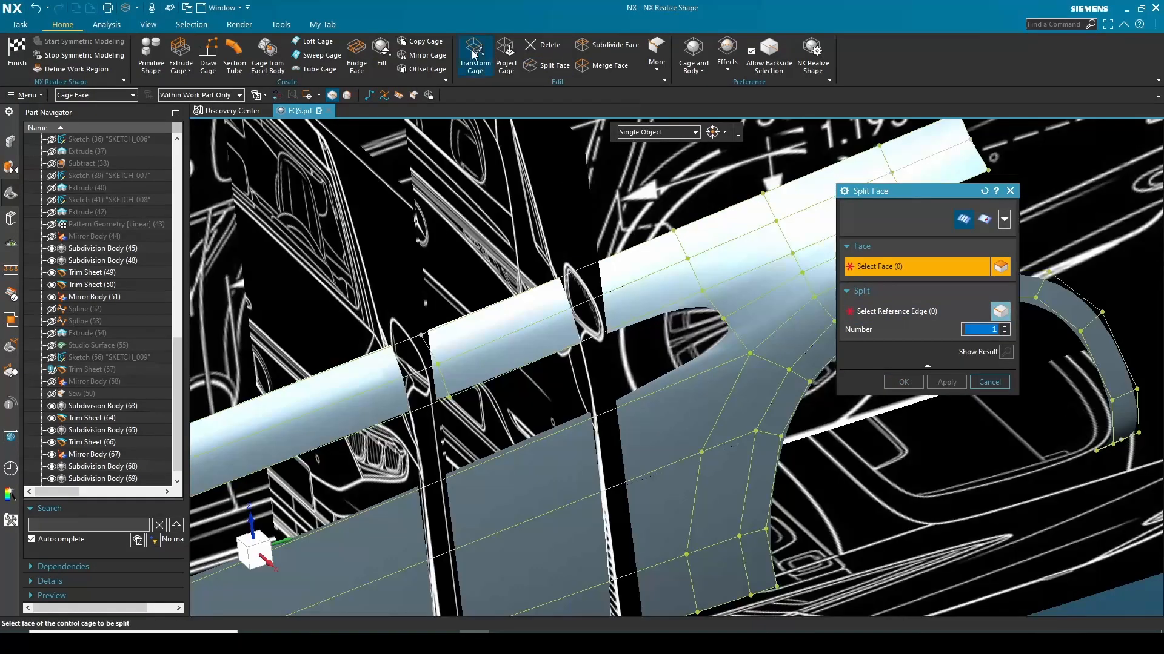
# Move the corner vertex at the rear end of the side opening outward along X.
pyautogui.click(472, 54)
pyautogui.scroll(1, 757, 325)
pyautogui.click(715, 316)
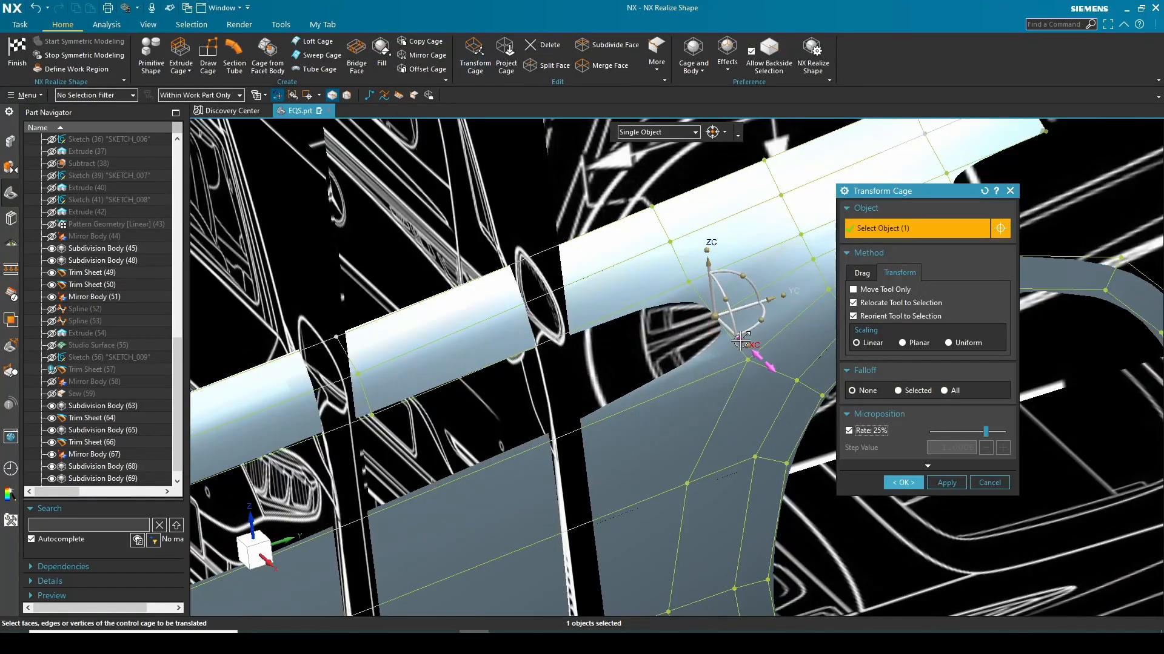
pyautogui.moveTo(740, 341); pyautogui.dragTo(752, 351)
pyautogui.click(903, 483)
# Split the three faces of the side panel below the beltline opening once lengthwise.
pyautogui.scroll(-4, 866, 313)
pyautogui.click(550, 65)
pyautogui.click(656, 388)
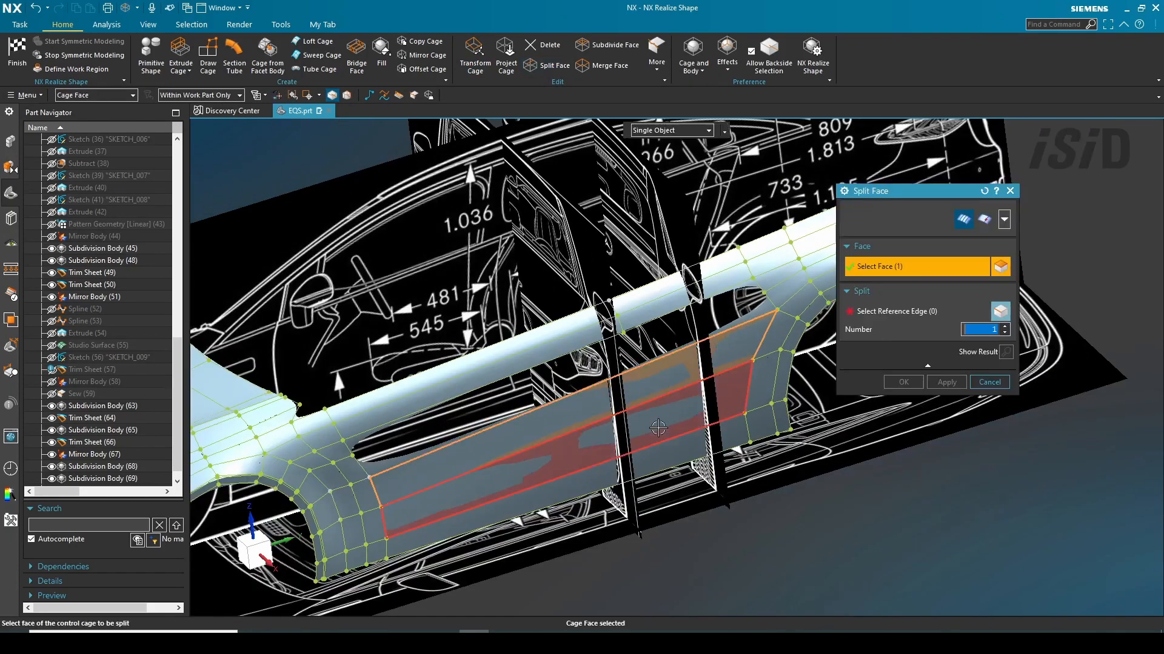
pyautogui.click(659, 429)
pyautogui.click(661, 456)
pyautogui.middleClick(661, 453)
pyautogui.click(947, 384)
pyautogui.scroll(-1, 745, 390)
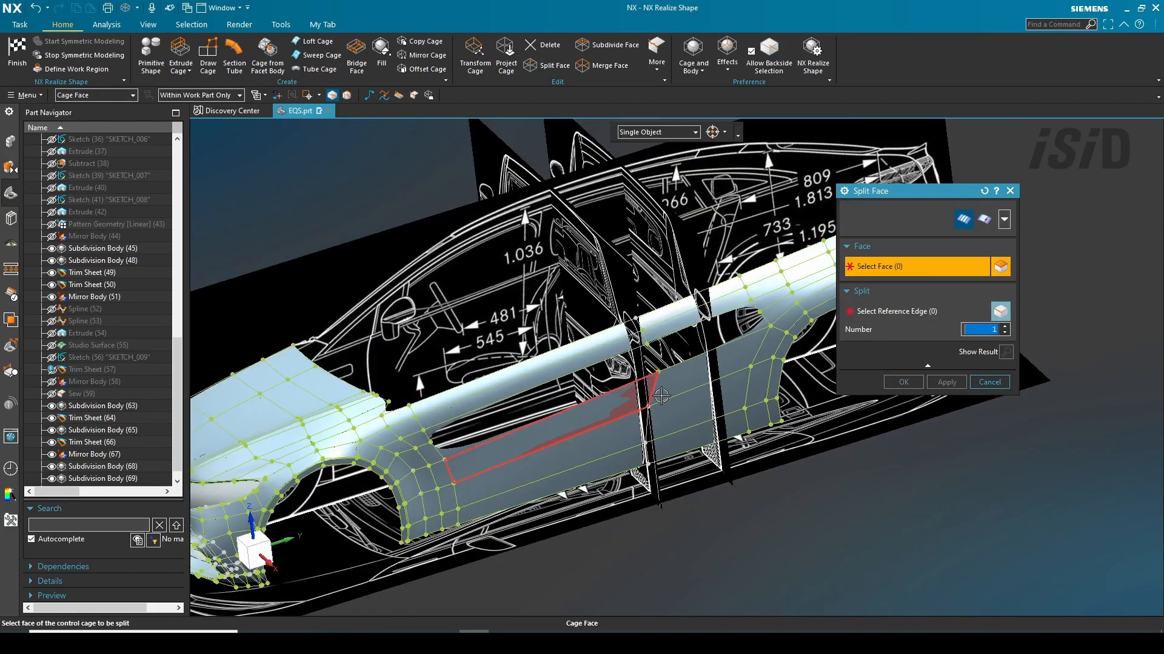
# Sweep the opening's front and rear end edges along its upper and lower edges to close the side panel below the beltline.
pyautogui.click(315, 55)
pyautogui.scroll(1, 774, 326)
pyautogui.middleClick(757, 312)
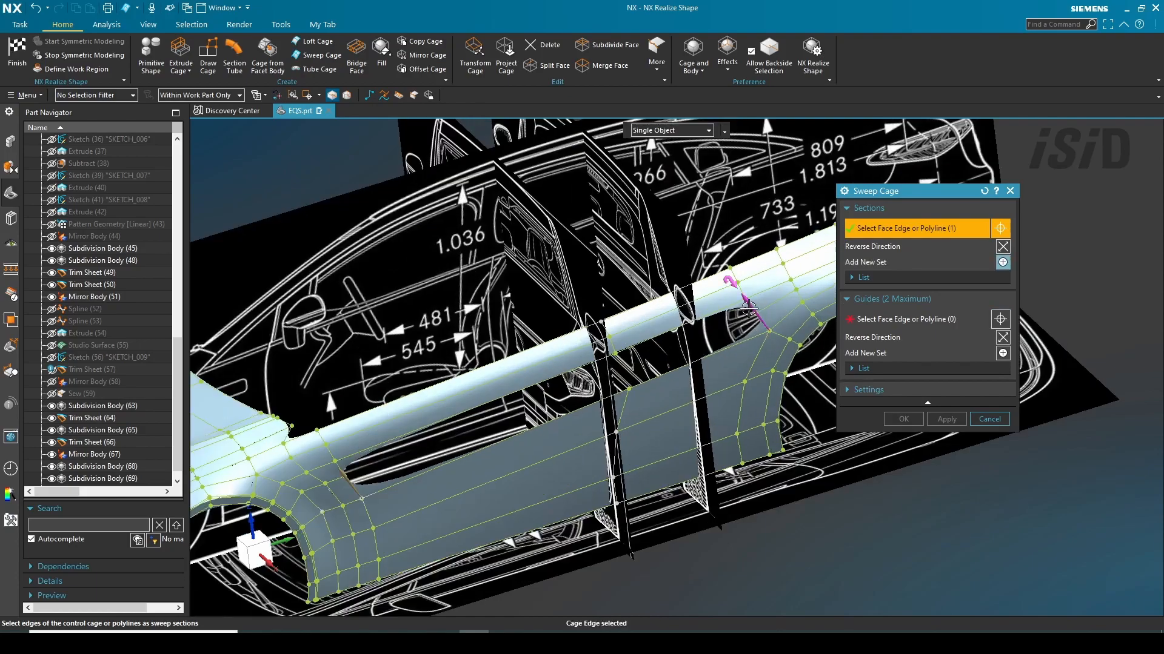
pyautogui.scroll(1, 775, 326)
pyautogui.click(755, 309)
pyautogui.middleClick(746, 315)
pyautogui.click(548, 417)
pyautogui.click(543, 365)
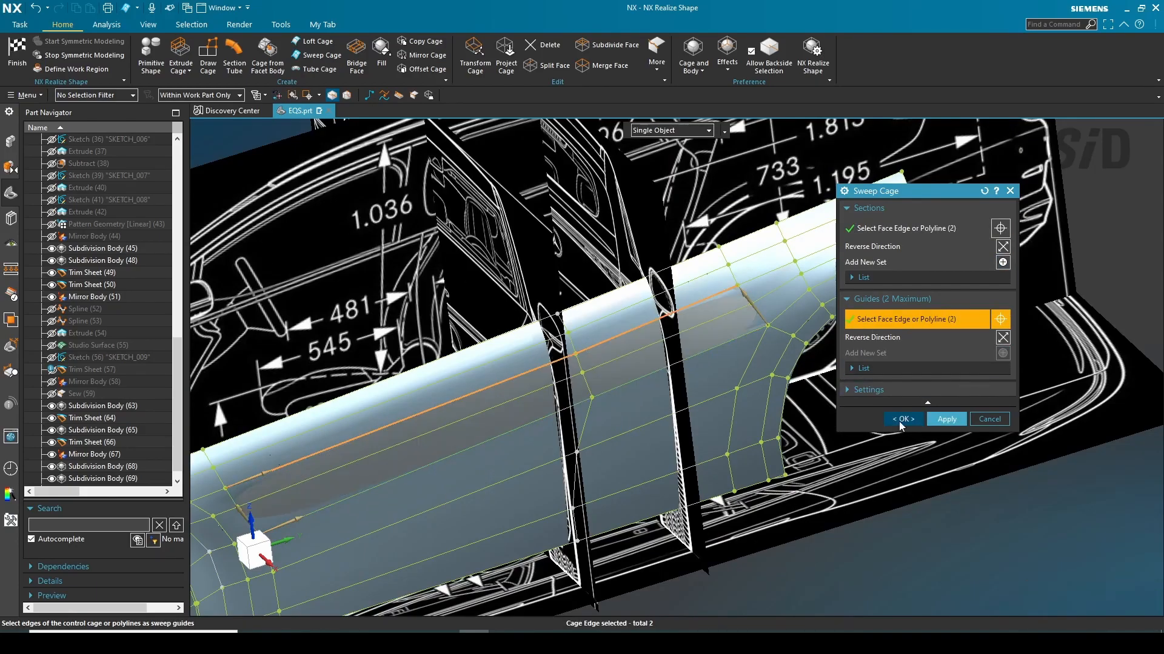
pyautogui.click(900, 420)
pyautogui.scroll(-1, 737, 374)
pyautogui.moveTo(739, 385); pyautogui.dragTo(829, 408, button='middle')
pyautogui.scroll(-1, 829, 407)
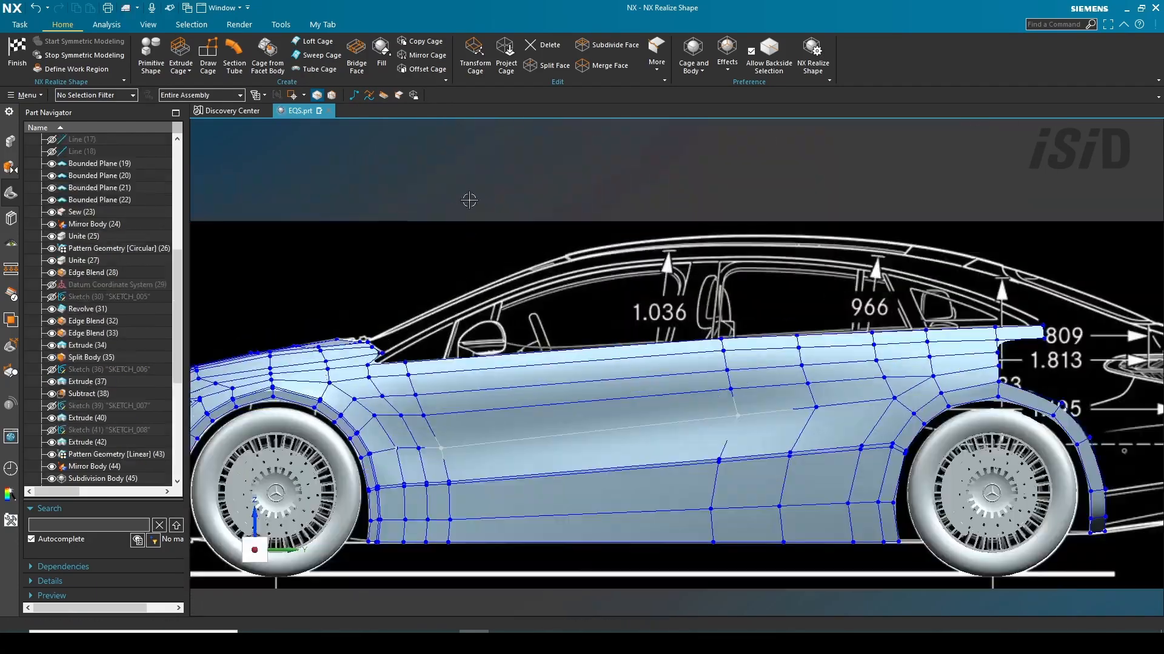
# Draw two three-point cage polylines from the hood's rear corner up the A-pillar, aligning their points with the pillar in the top view.
pyautogui.click(382, 353)
pyautogui.scroll(2, 476, 300)
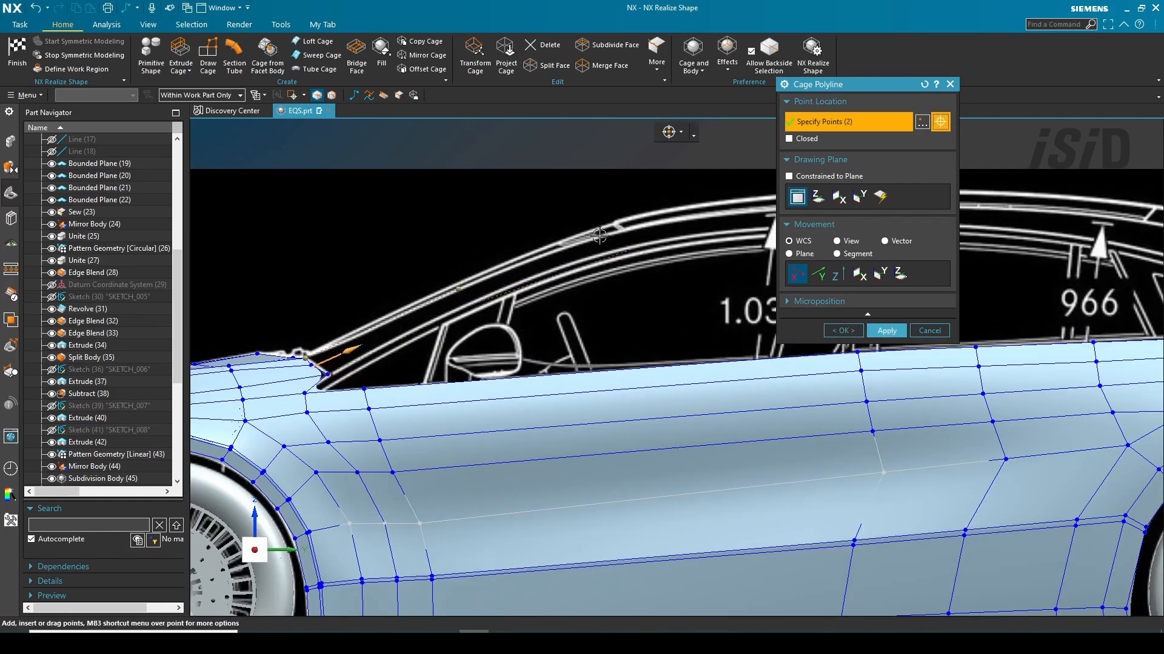
pyautogui.click(856, 329)
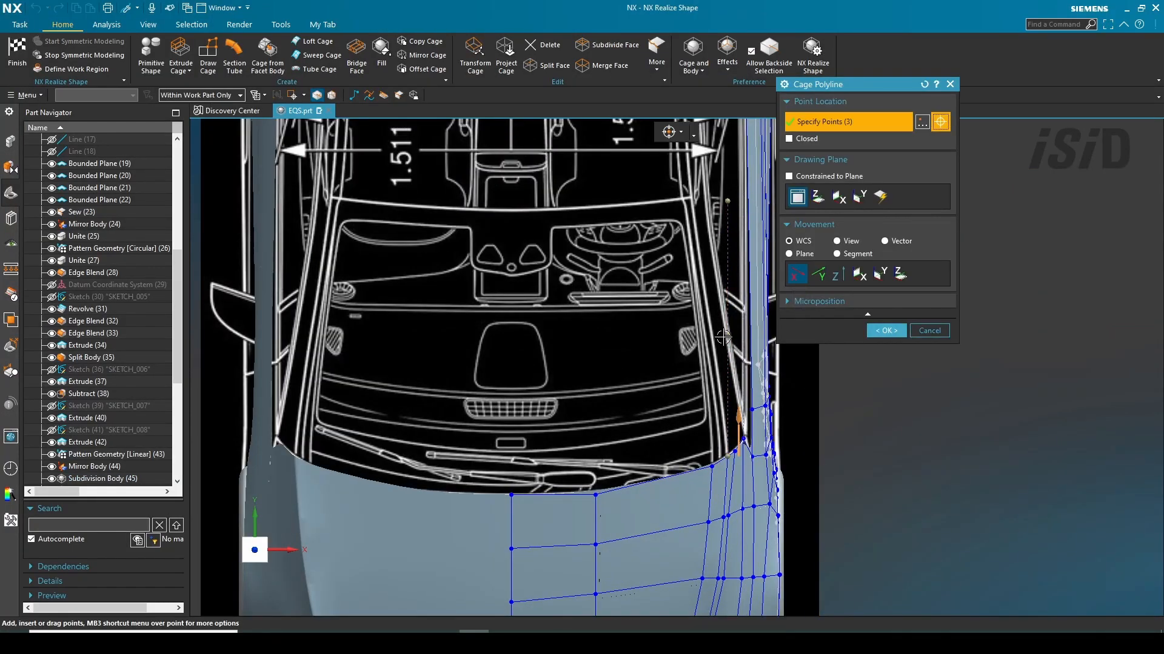
pyautogui.scroll(2, 723, 337)
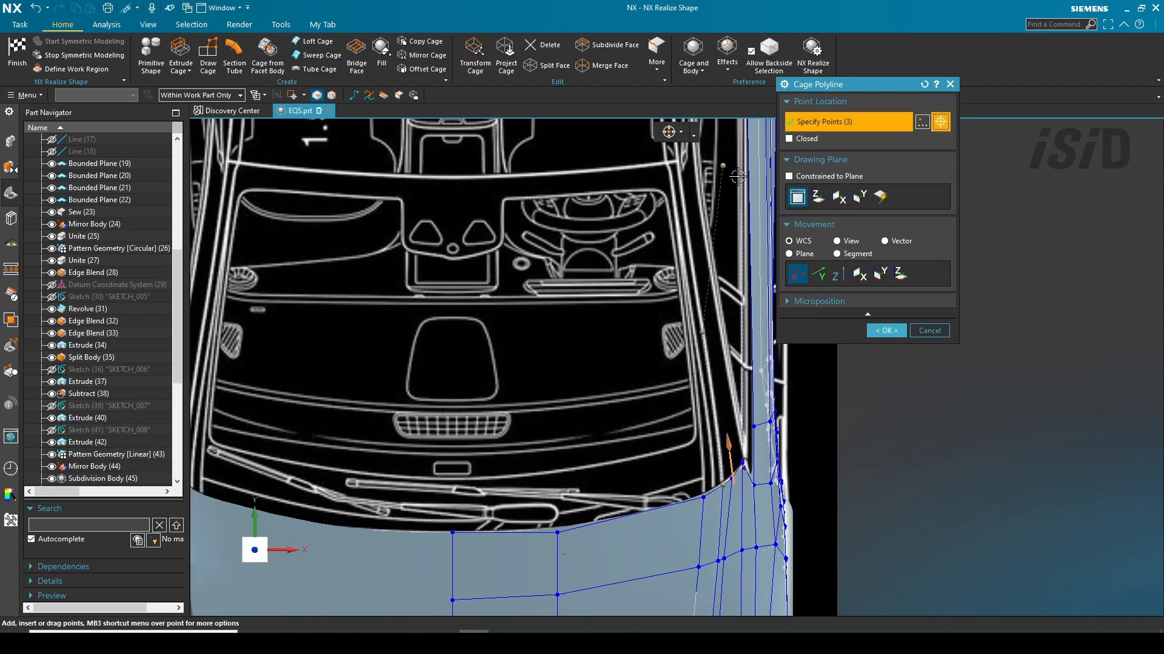
pyautogui.moveTo(681, 175); pyautogui.dragTo(745, 324)
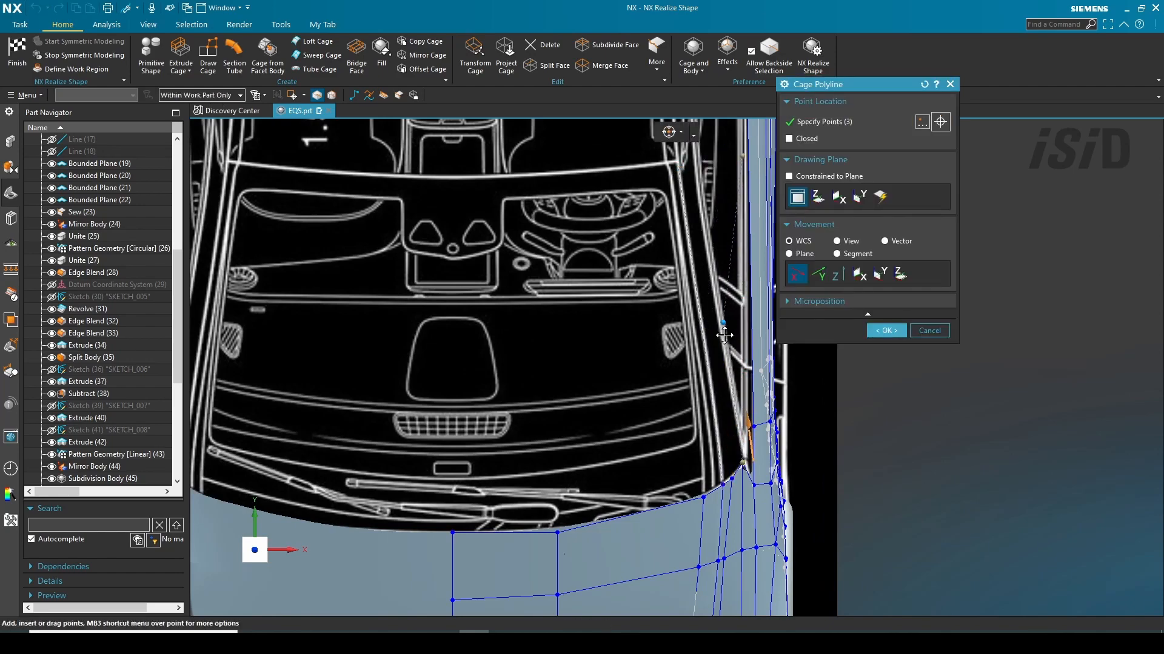
pyautogui.scroll(1, 749, 196)
pyautogui.middleClick(691, 226)
pyautogui.scroll(-2, 692, 225)
pyautogui.moveTo(691, 254); pyautogui.dragTo(545, 291, button='middle')
# Sweep the edge at the hood's rear corner along the two polylines to form the A-pillar strip.
pyautogui.scroll(3, 521, 327)
pyautogui.scroll(-1, 503, 340)
pyautogui.scroll(-5, 503, 340)
pyautogui.moveTo(503, 340); pyautogui.dragTo(564, 339, button='middle')
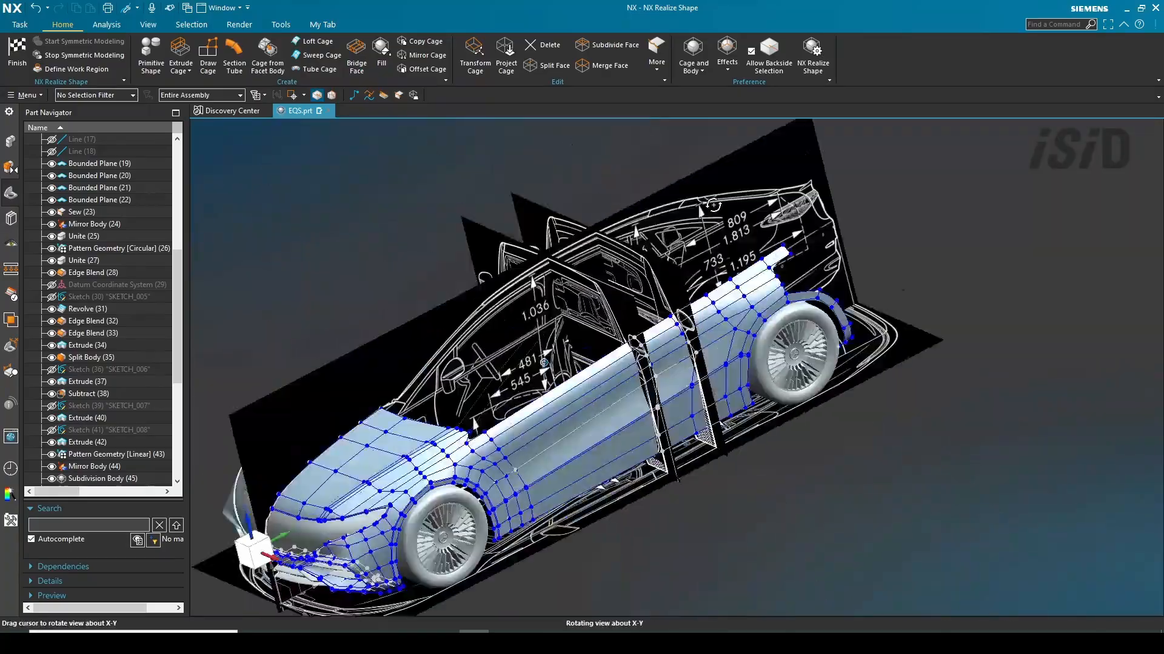
pyautogui.scroll(5, 545, 376)
pyautogui.moveTo(703, 363); pyautogui.dragTo(747, 325, button='middle')
pyautogui.click(321, 55)
pyautogui.moveTo(528, 434); pyautogui.dragTo(569, 397)
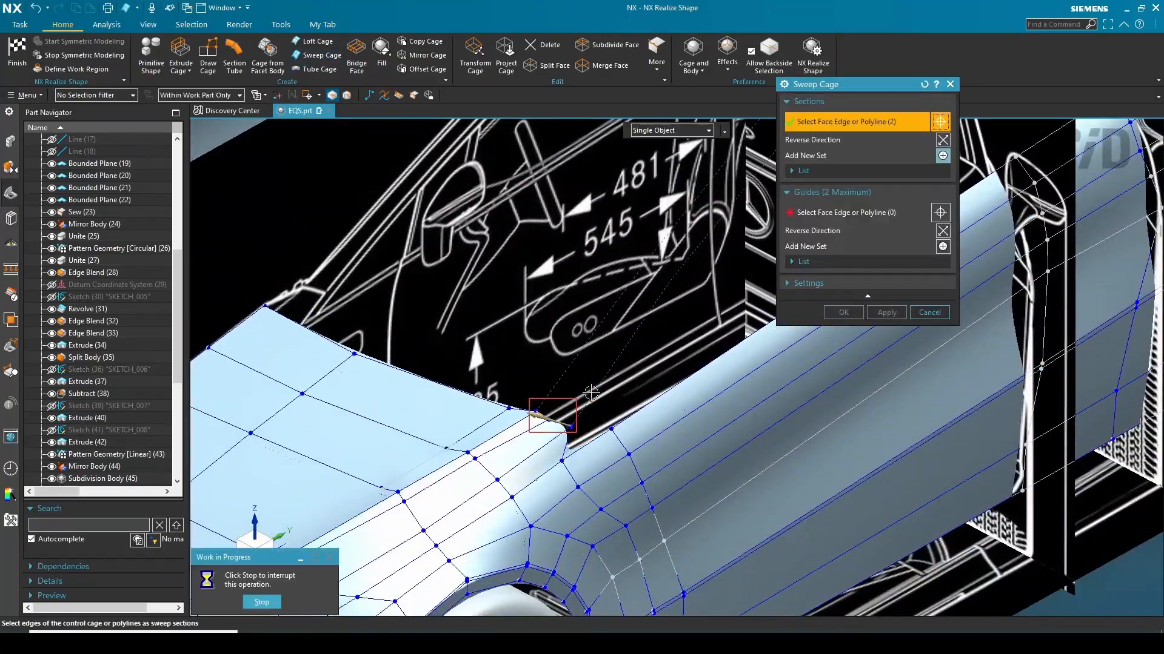
pyautogui.middleClick(524, 389)
pyautogui.scroll(-2, 525, 389)
pyautogui.click(549, 381)
pyautogui.middleClick(555, 385)
pyautogui.click(568, 394)
pyautogui.middleClick(569, 394)
pyautogui.scroll(-5, 568, 394)
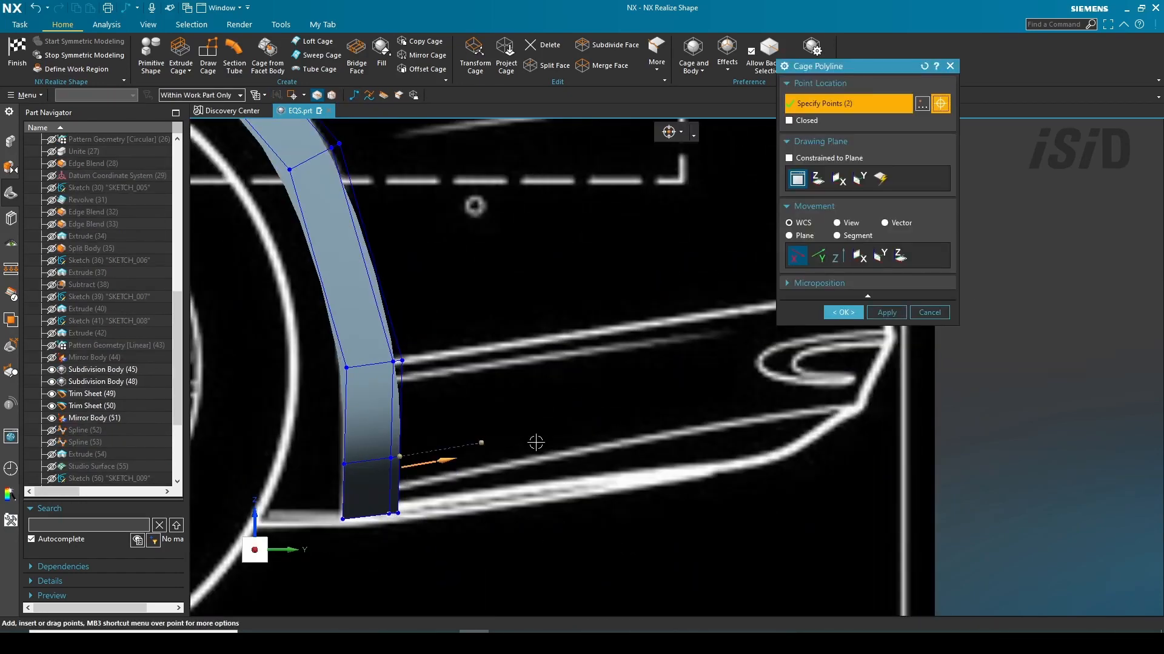
# Draw a two-point cage polyline rearward from the lower outer vertex of the rear wheel arch, aligning its end with the body outline in top view.
pyautogui.scroll(-3, 591, 458)
pyautogui.click(849, 318)
pyautogui.doubleClick(532, 449)
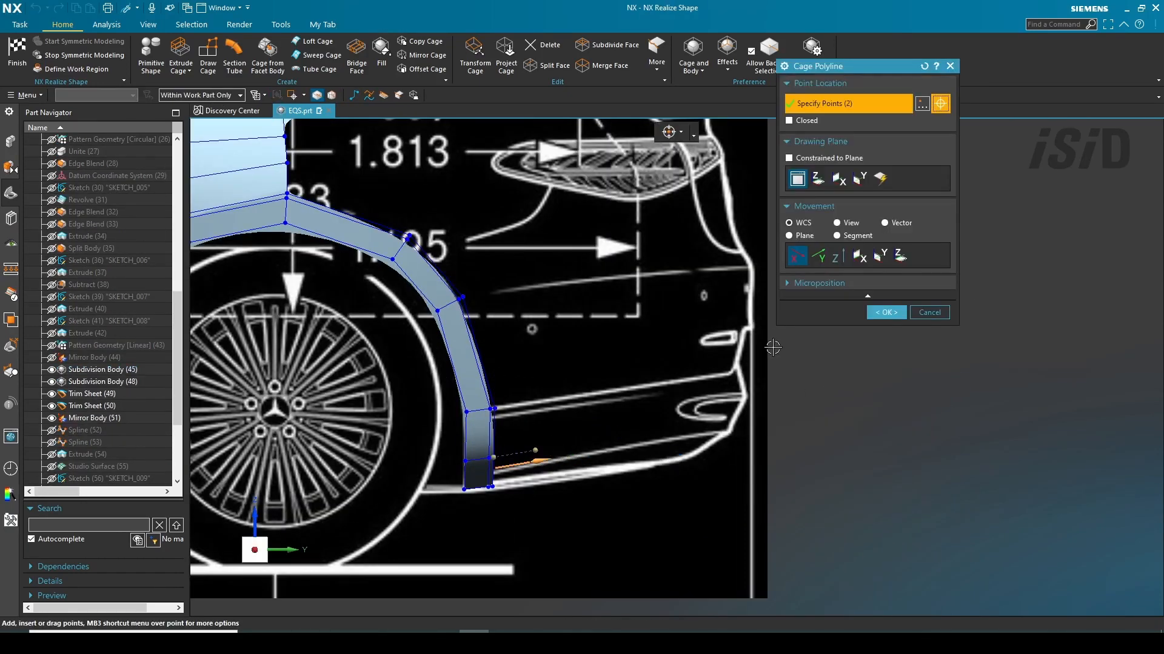
pyautogui.hotkey('ctrl', 'alt', 't')
pyautogui.scroll(10, 720, 261)
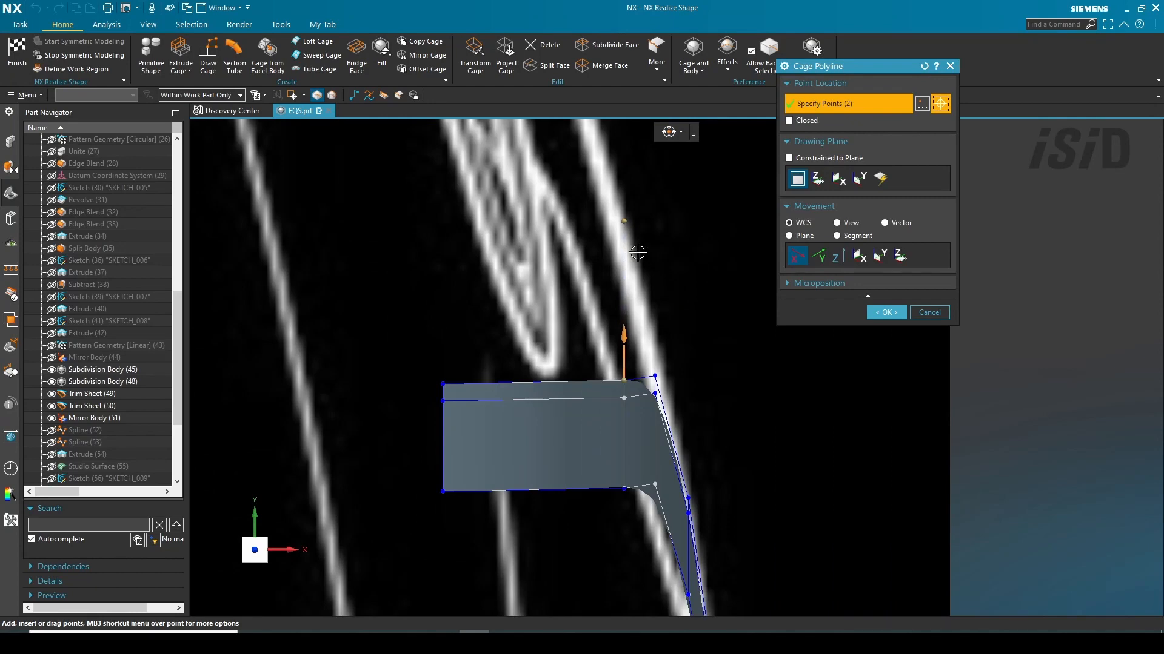
pyautogui.middleClick(637, 252)
pyautogui.moveTo(625, 312); pyautogui.dragTo(696, 322, button='right')
pyautogui.middleClick(698, 322)
pyautogui.scroll(-2, 685, 363)
pyautogui.moveTo(687, 362); pyautogui.dragTo(678, 355, button='middle')
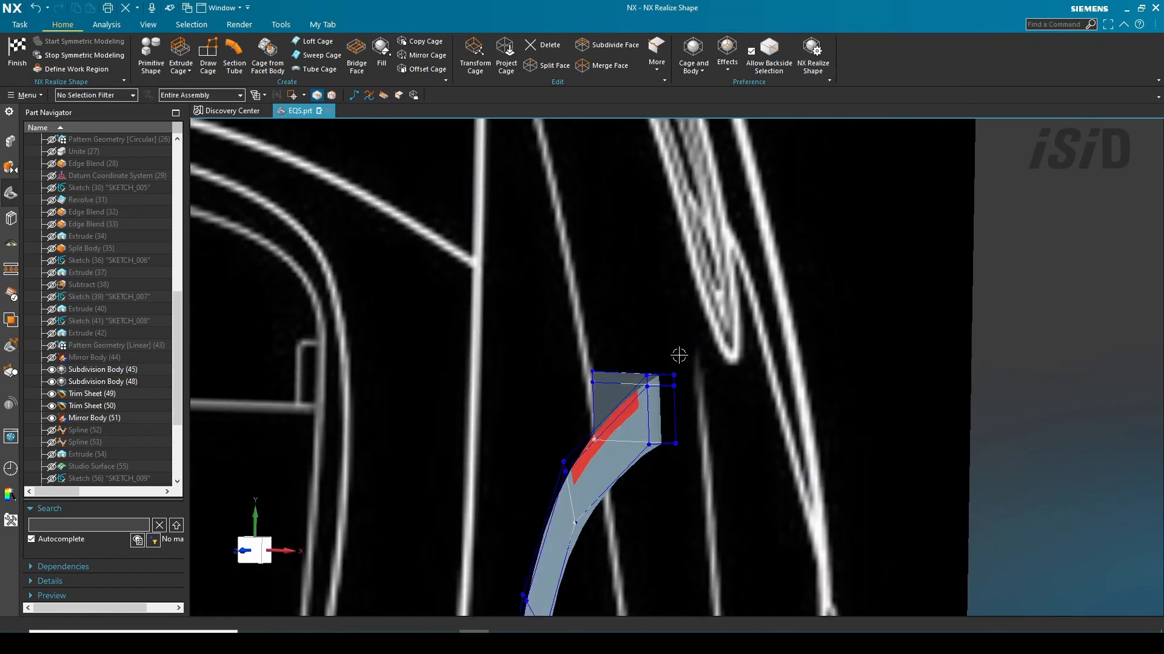
pyautogui.click(354, 95)
pyautogui.click(647, 376)
pyautogui.hotkey('ctrl', 'alt', 't')
pyautogui.scroll(7, 693, 225)
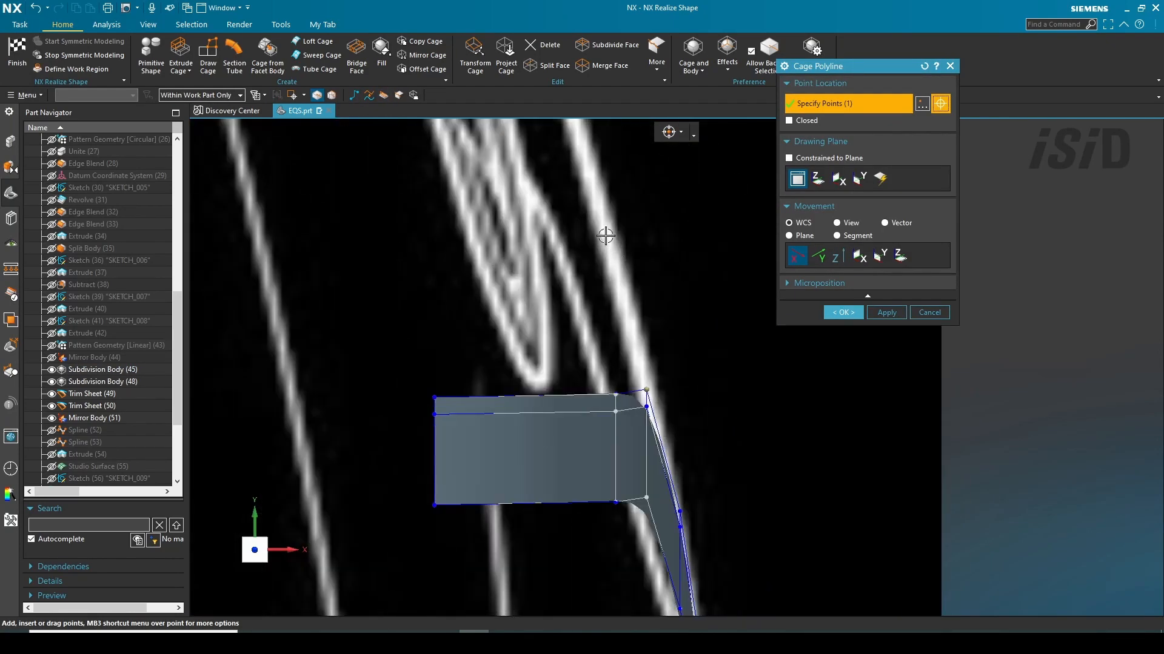
pyautogui.press('Escape')
# Sweep a strip around the rear wheel arch's outer edge, between the side panel's rear edge and the short lower polyline.
pyautogui.scroll(-7, 628, 272)
pyautogui.moveTo(623, 384); pyautogui.dragTo(548, 203, button='middle')
pyautogui.click(328, 56)
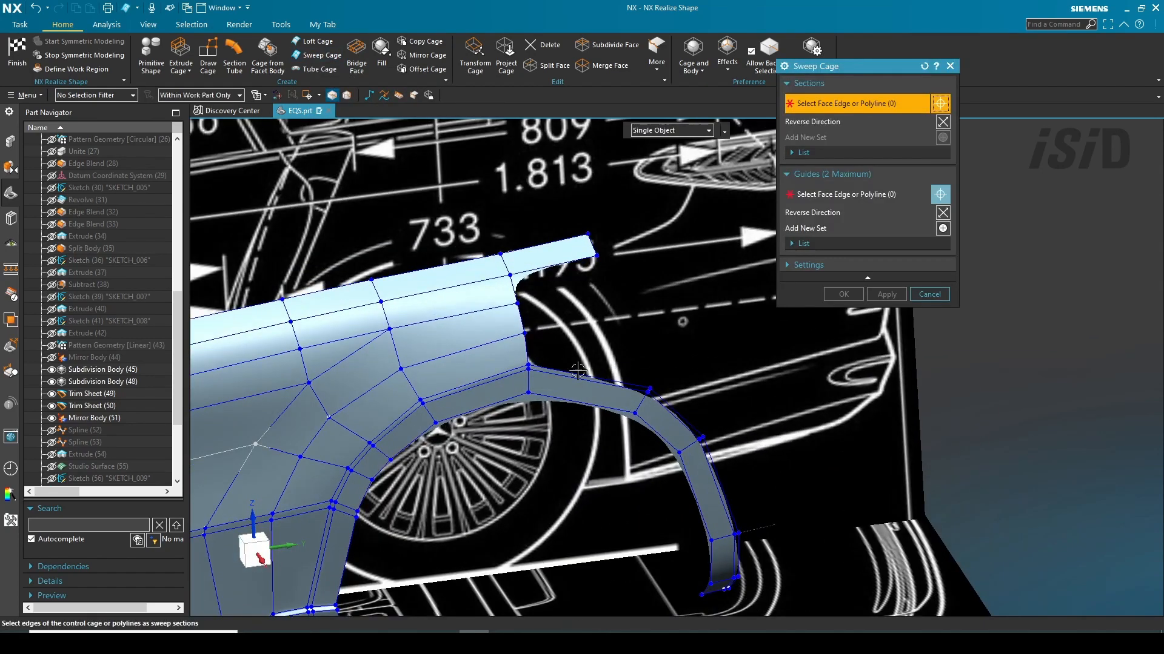
pyautogui.click(758, 529)
pyautogui.middleClick(757, 529)
pyautogui.scroll(-1, 597, 344)
pyautogui.scroll(1, 560, 385)
pyautogui.click(534, 341)
pyautogui.middleClick(806, 470)
pyautogui.middleClick(876, 462)
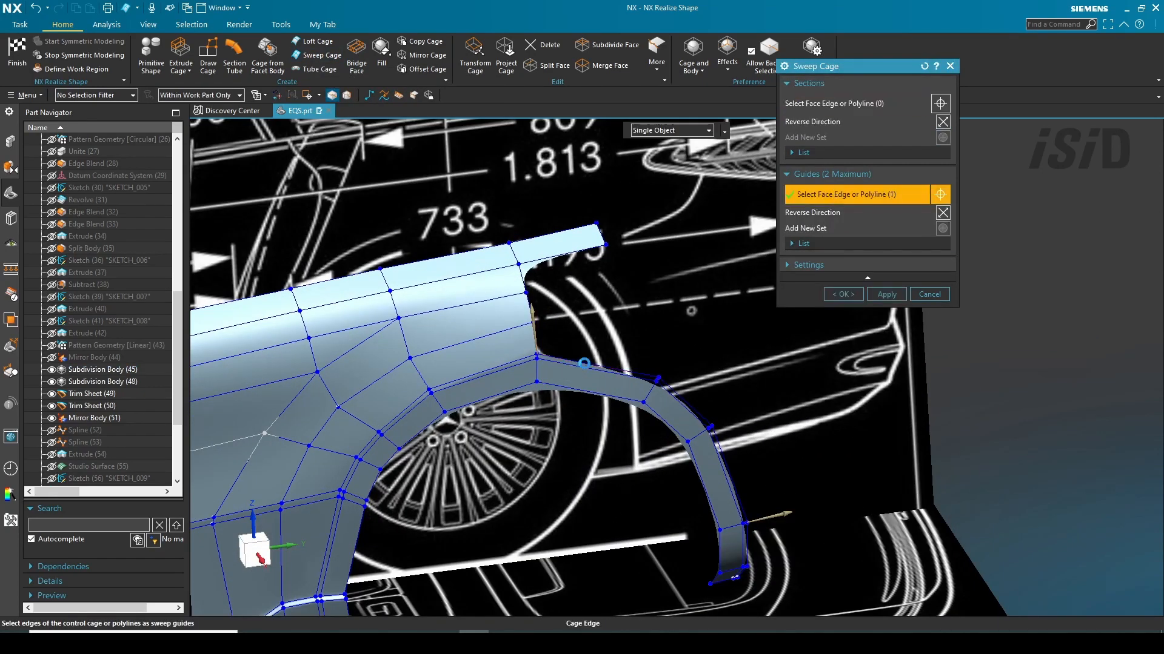
pyautogui.click(843, 294)
pyautogui.click(657, 54)
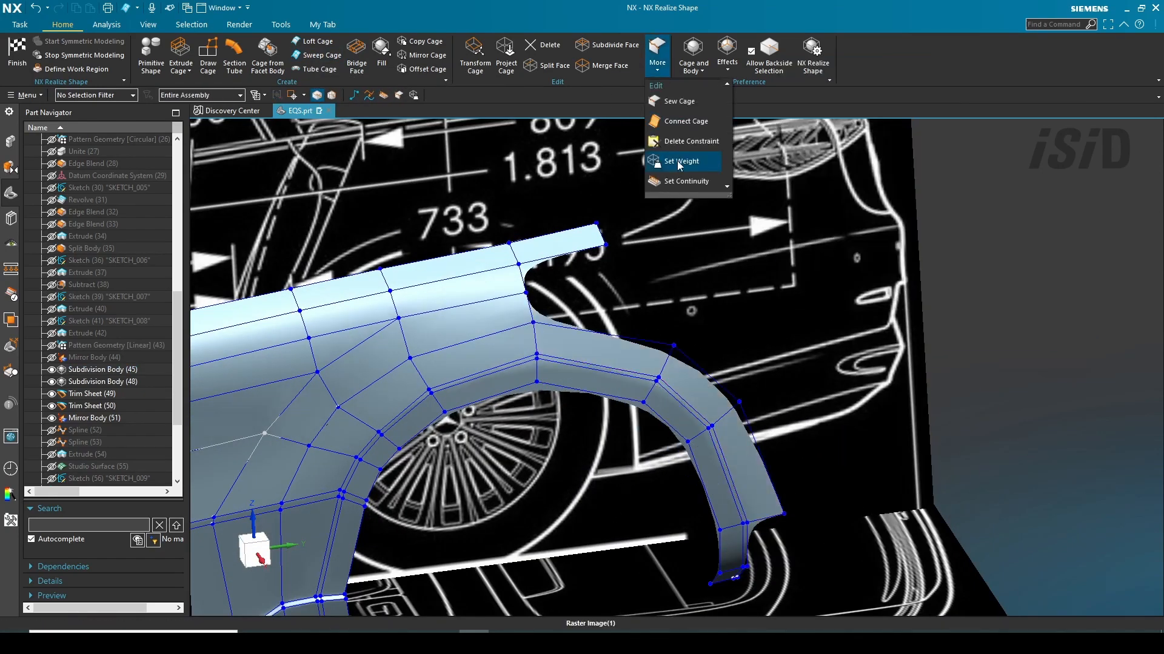
pyautogui.click(679, 161)
pyautogui.click(843, 181)
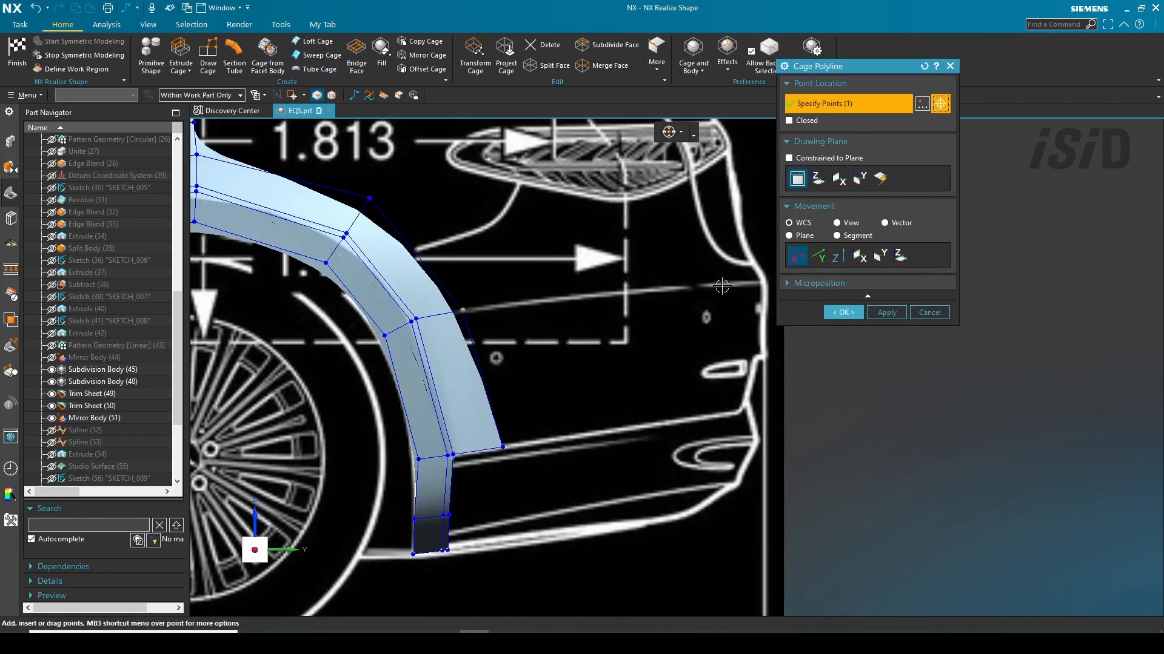
# Draw two polylines rearward along the bumper crease lines and sweep the wheel arch strip's rear edge along them.
pyautogui.click(900, 315)
pyautogui.click(845, 313)
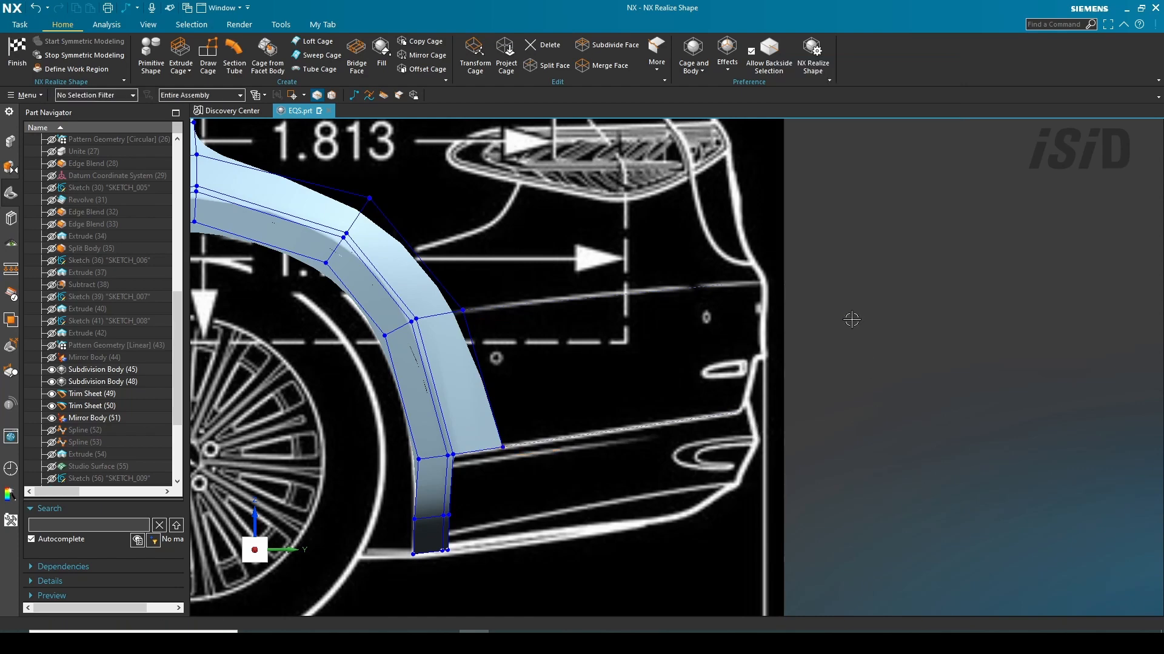
pyautogui.click(322, 55)
pyautogui.moveTo(552, 462); pyautogui.dragTo(452, 292)
pyautogui.scroll(4, 475, 458)
pyautogui.keyDown('shift'); pyautogui.click(486, 445); pyautogui.keyUp('shift')
pyautogui.scroll(-5, 489, 482)
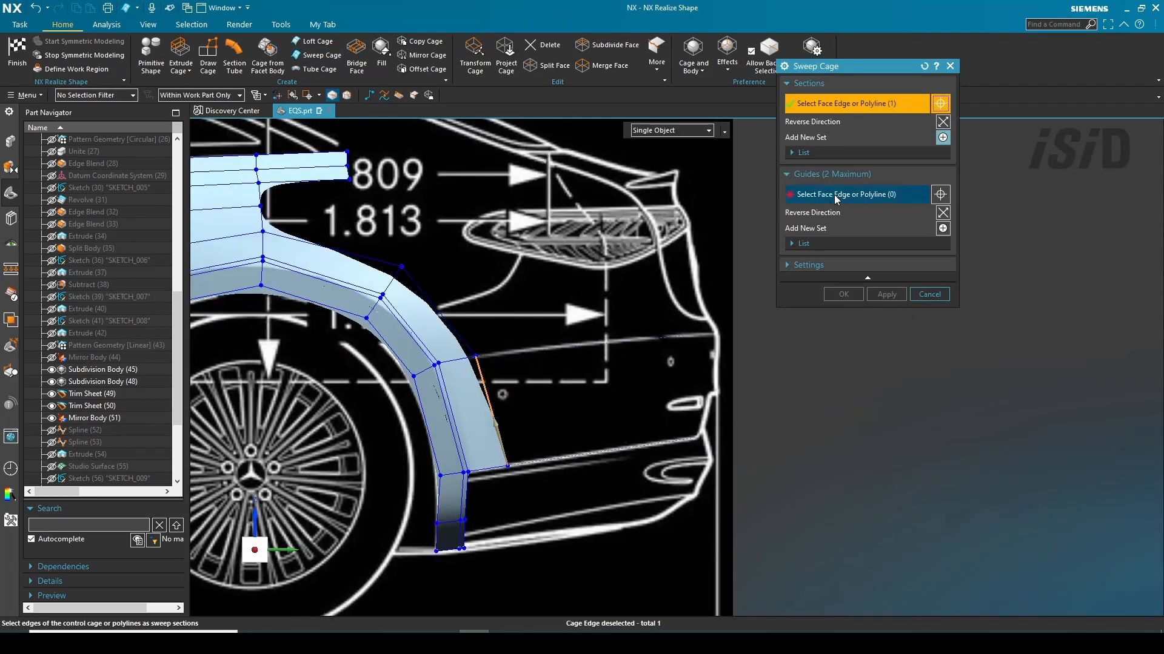
pyautogui.click(833, 197)
pyautogui.click(661, 342)
# Turn off the microposition rate and move the rear end edge of the new bumper panel inward along X toward the top-view outline.
pyautogui.hotkey('ctrl', 'alt', 't')
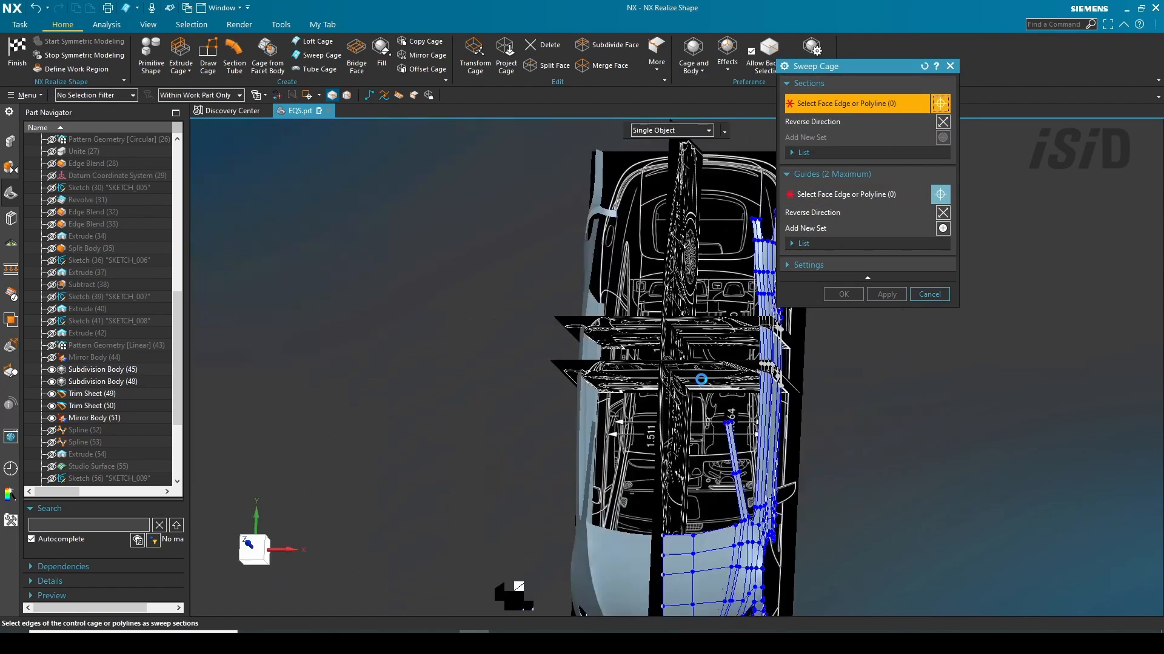
pyautogui.scroll(5, 696, 260)
pyautogui.click(490, 63)
pyautogui.moveTo(637, 229); pyautogui.dragTo(612, 255)
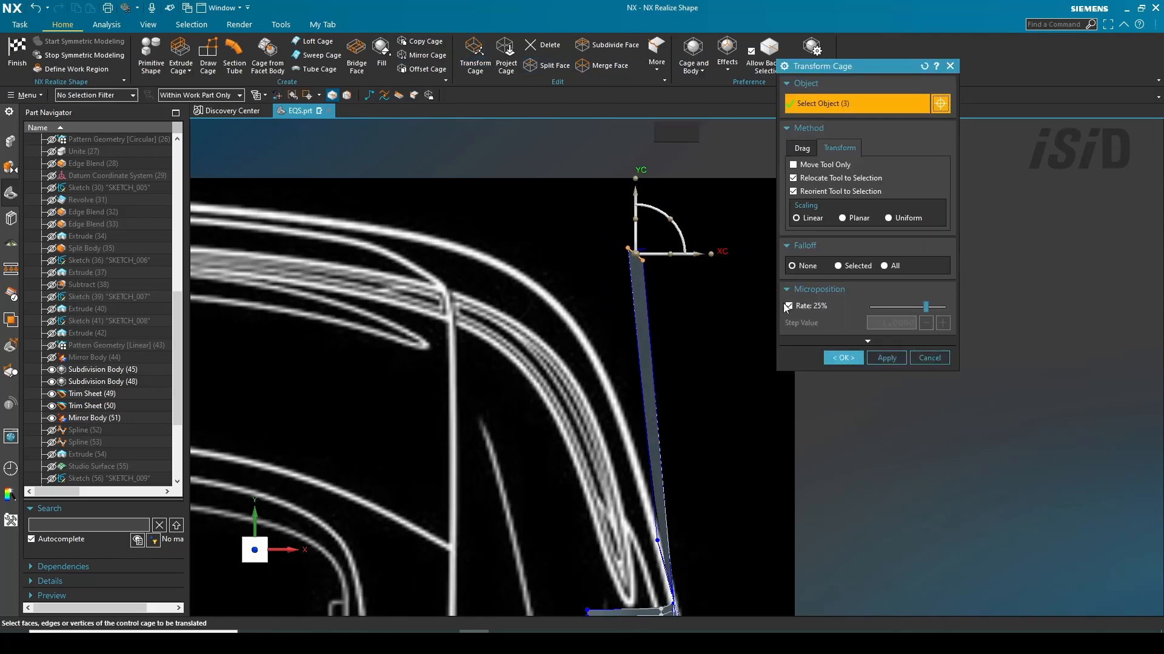
pyautogui.click(788, 306)
pyautogui.moveTo(694, 254); pyautogui.dragTo(611, 261)
pyautogui.click(886, 358)
# Split the rear bumper panel faces once crosswise, using their long edge as the reference.
pyautogui.click(547, 66)
pyautogui.scroll(-2, 566, 234)
pyautogui.moveTo(554, 229); pyautogui.dragTo(687, 467)
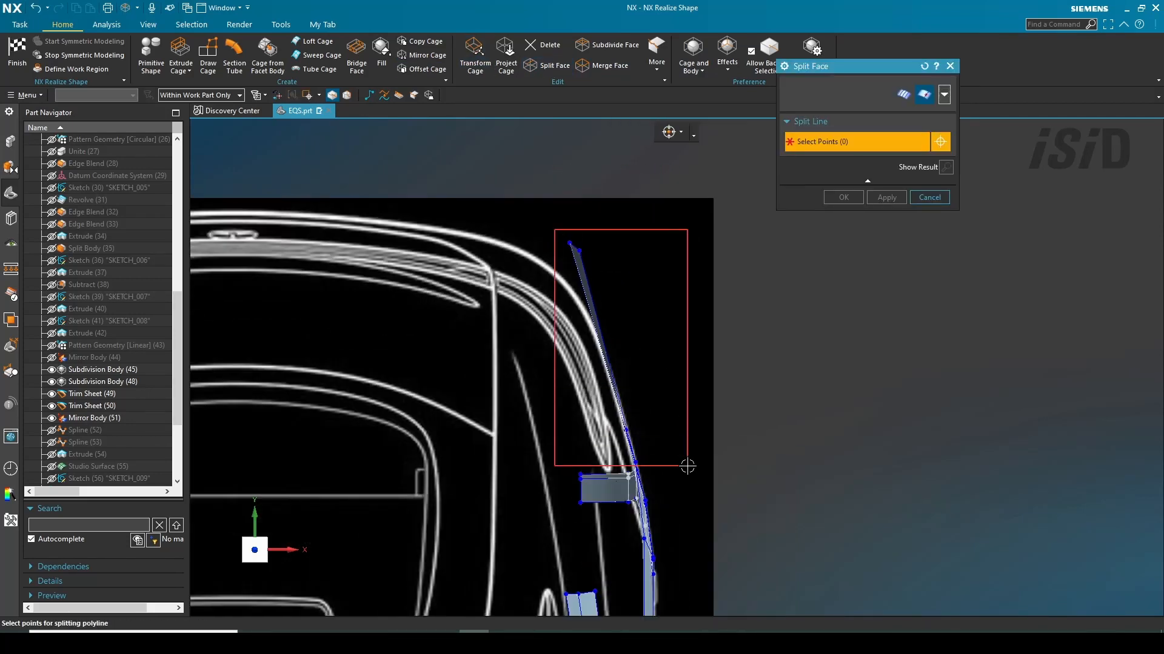
pyautogui.click(904, 95)
pyautogui.moveTo(554, 205); pyautogui.dragTo(709, 485)
pyautogui.click(821, 188)
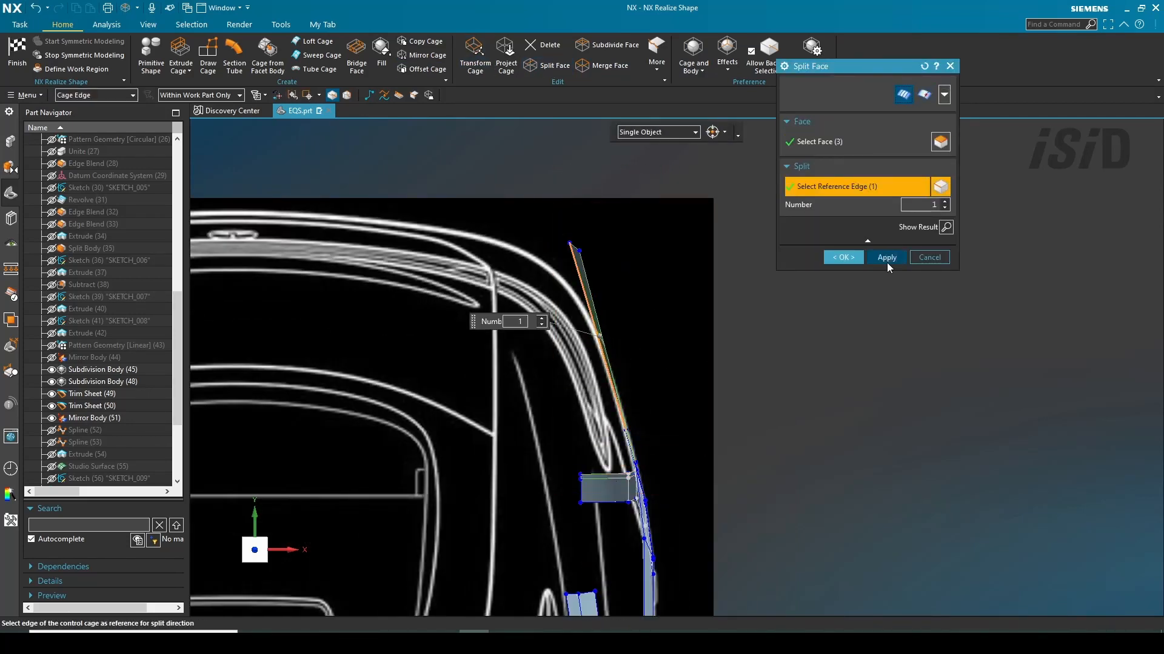
pyautogui.click(887, 260)
# Reposition the bumper panel's rear end edge along X and Y to follow the blueprint's curved outline in the top view.
pyautogui.scroll(2, 574, 232)
pyautogui.click(475, 63)
pyautogui.moveTo(540, 234); pyautogui.dragTo(655, 304)
pyautogui.moveTo(637, 254); pyautogui.dragTo(615, 271)
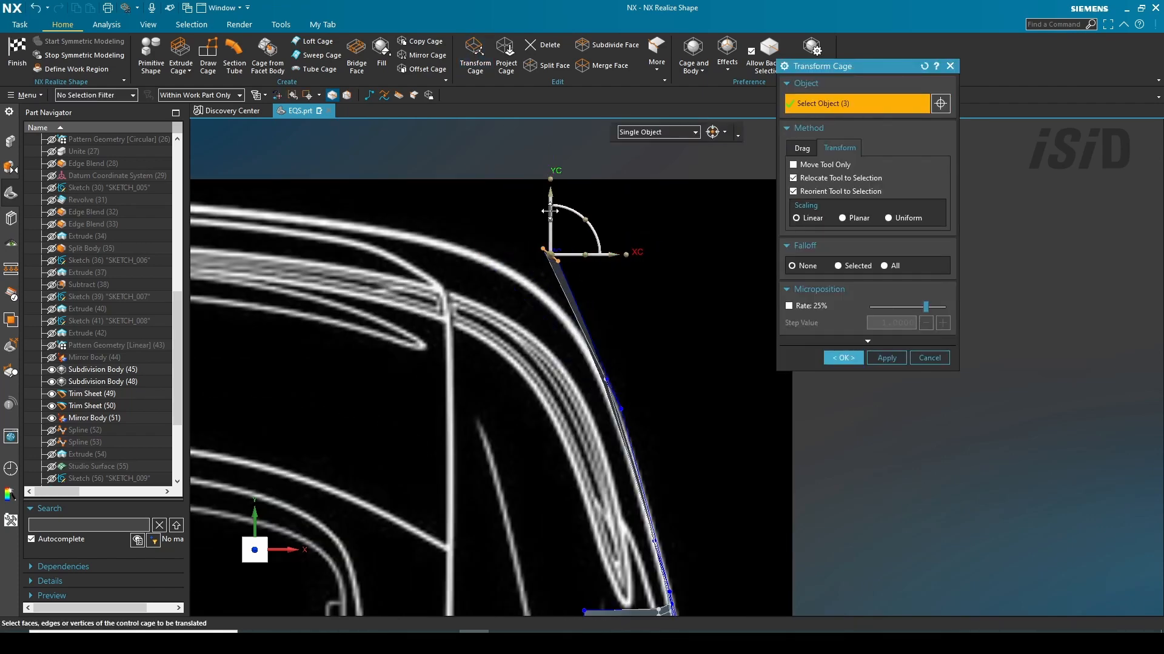
pyautogui.moveTo(550, 210)
pyautogui.mouseDown()
pyautogui.moveTo(552, 267)
pyautogui.moveTo(570, 266)
pyautogui.mouseUp()
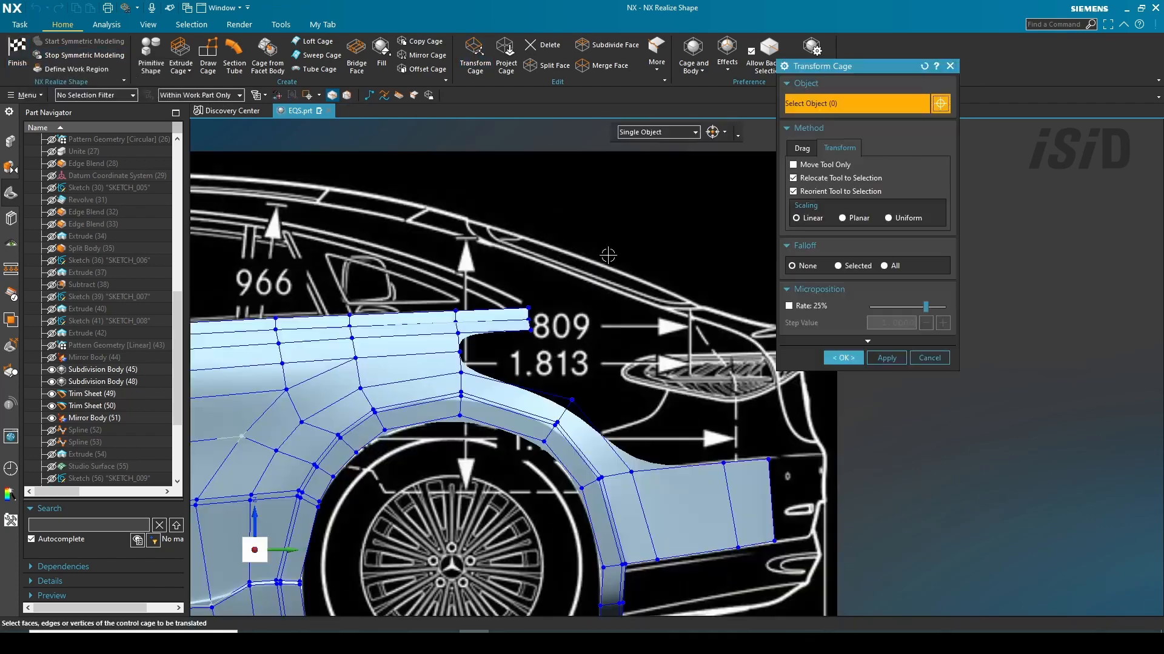
# Sweep the side panel's two rear edges along the beltline extension and the wheel arch strip to fill the gap above the rear wheel.
pyautogui.scroll(2, 436, 357)
pyautogui.click(317, 56)
pyautogui.moveTo(442, 315); pyautogui.dragTo(500, 392)
pyautogui.middleClick(499, 391)
pyautogui.click(504, 319)
pyautogui.middleClick(503, 328)
pyautogui.click(499, 390)
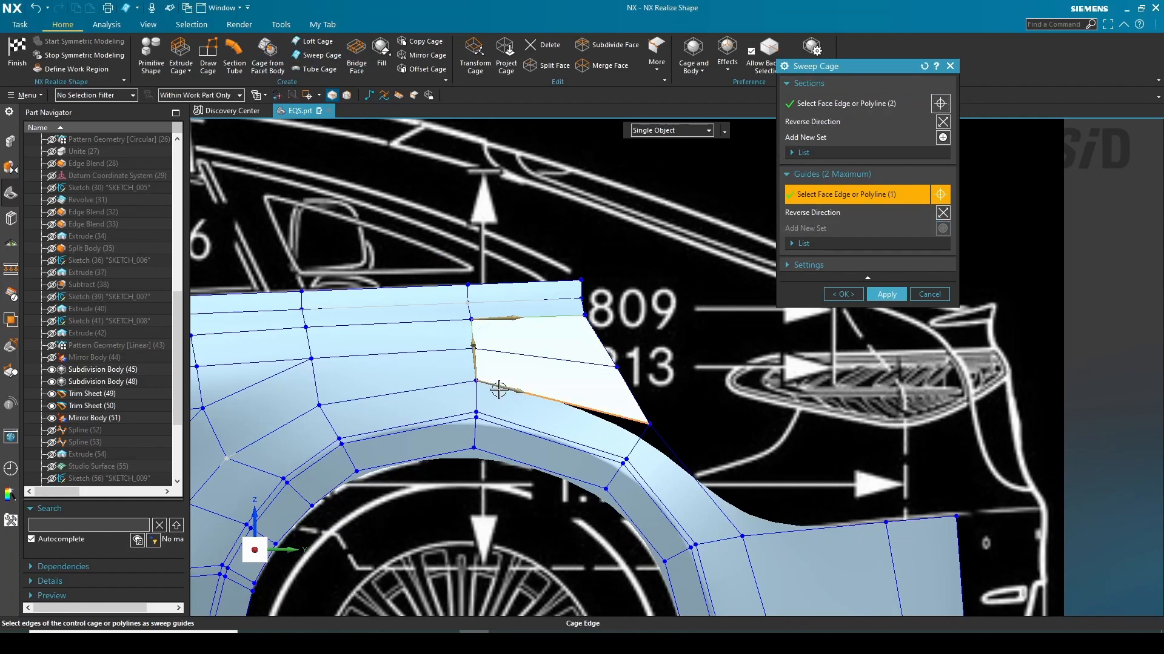
pyautogui.click(898, 295)
pyautogui.click(475, 60)
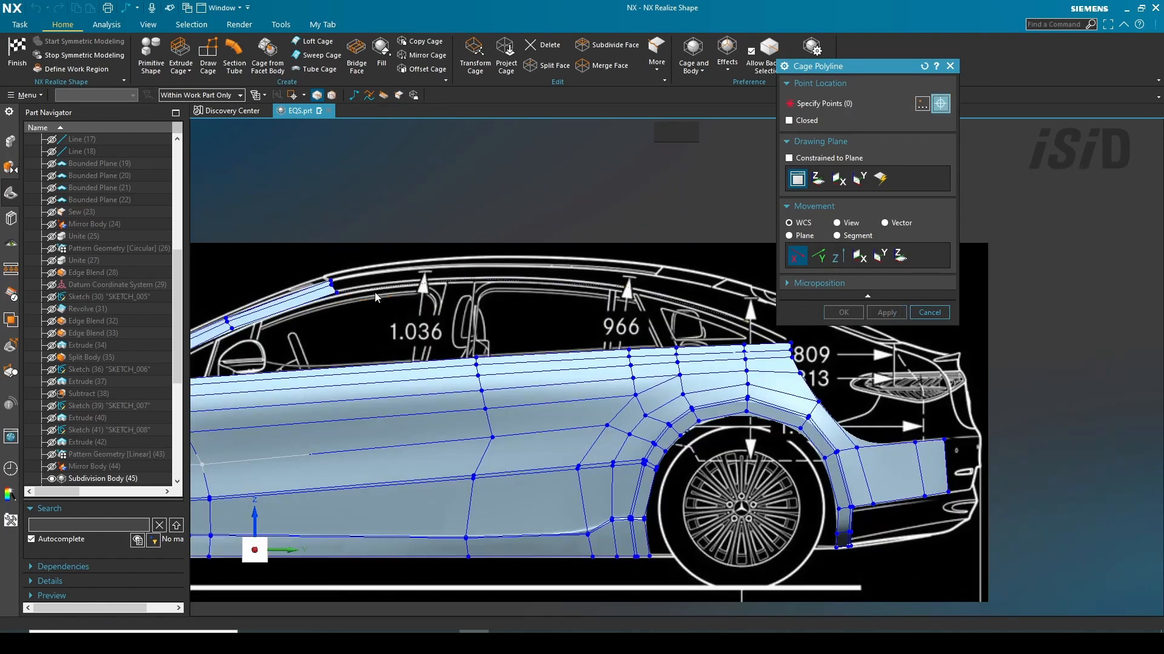
# Draw a four-point cage polyline from the A-pillar's upper end along the roof side line, aligning its points with the top-view blueprint.
pyautogui.scroll(1, 367, 284)
pyautogui.click(321, 279)
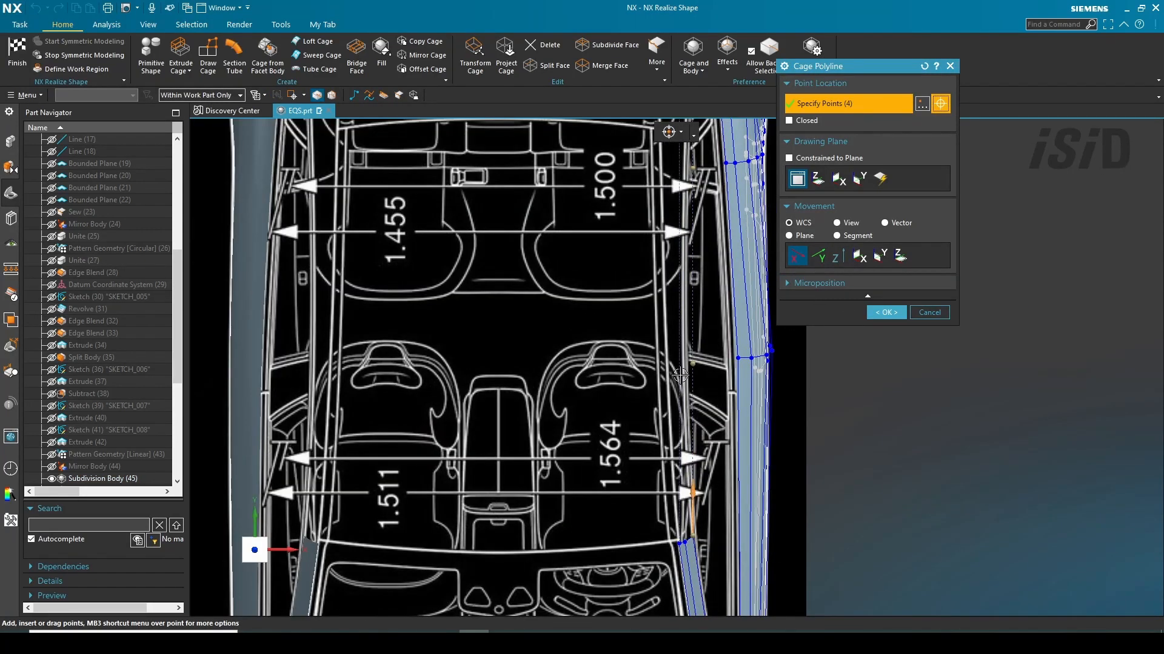
pyautogui.scroll(3, 680, 376)
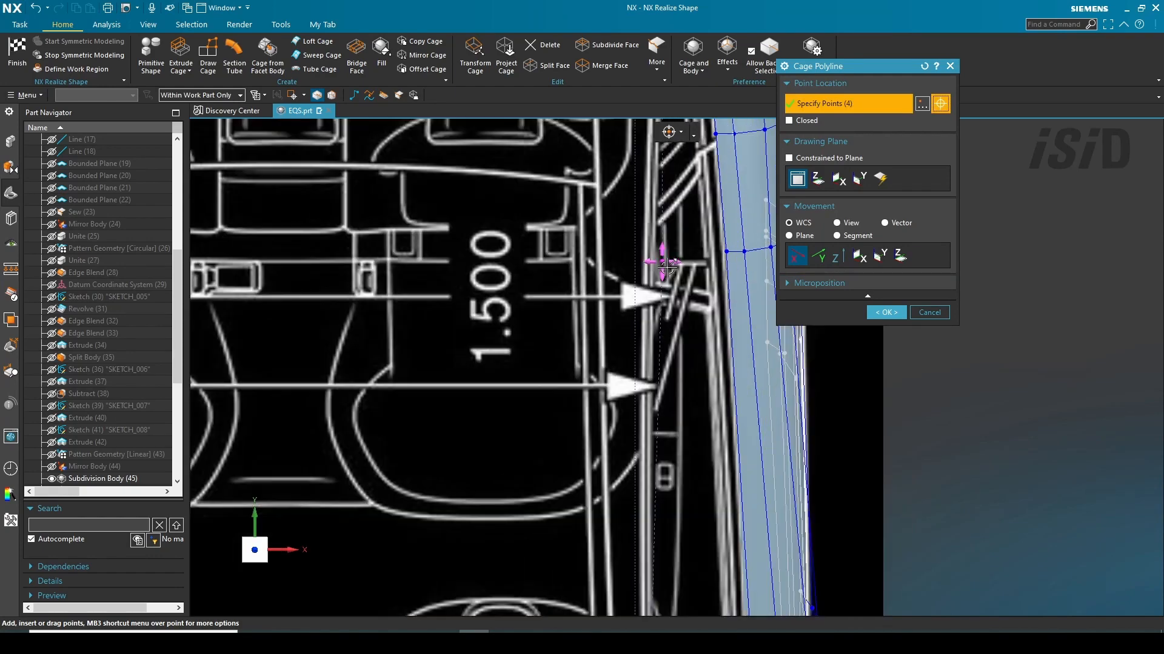
pyautogui.scroll(-5, 656, 265)
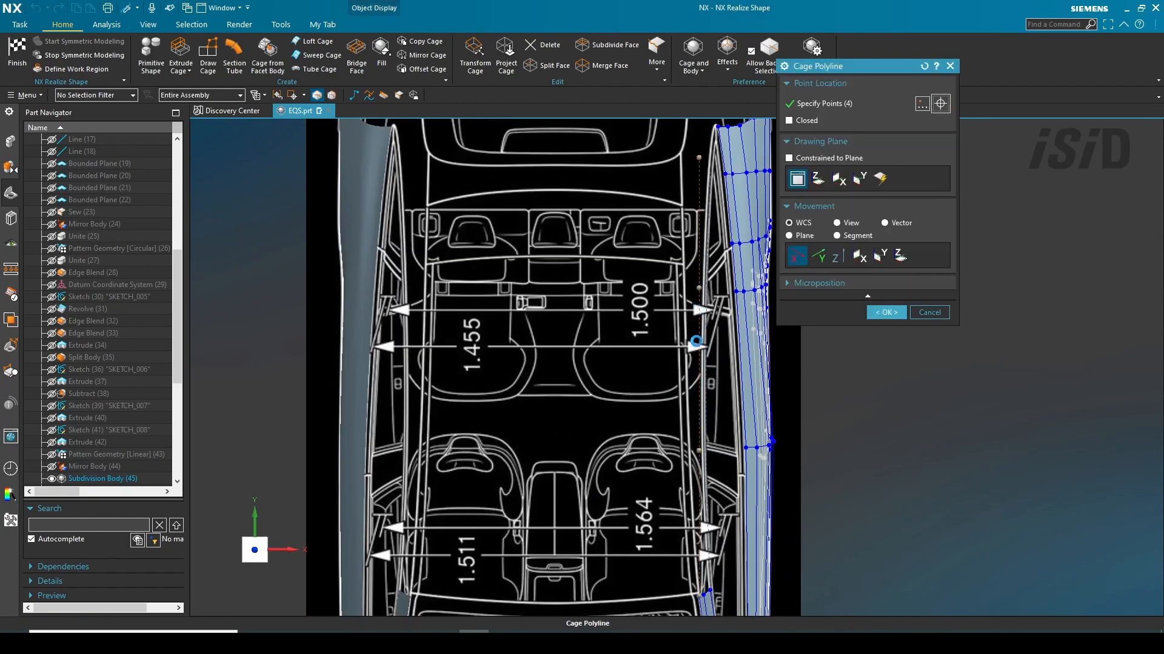
pyautogui.scroll(3, 634, 321)
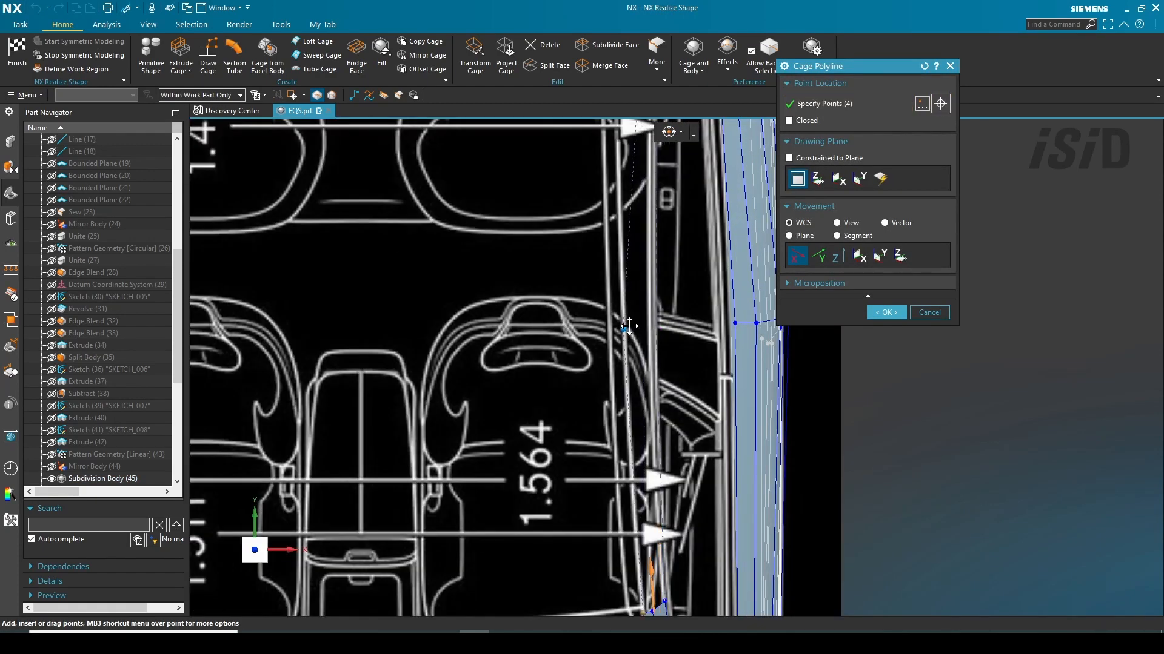
pyautogui.scroll(-3, 629, 326)
pyautogui.scroll(-1, 568, 253)
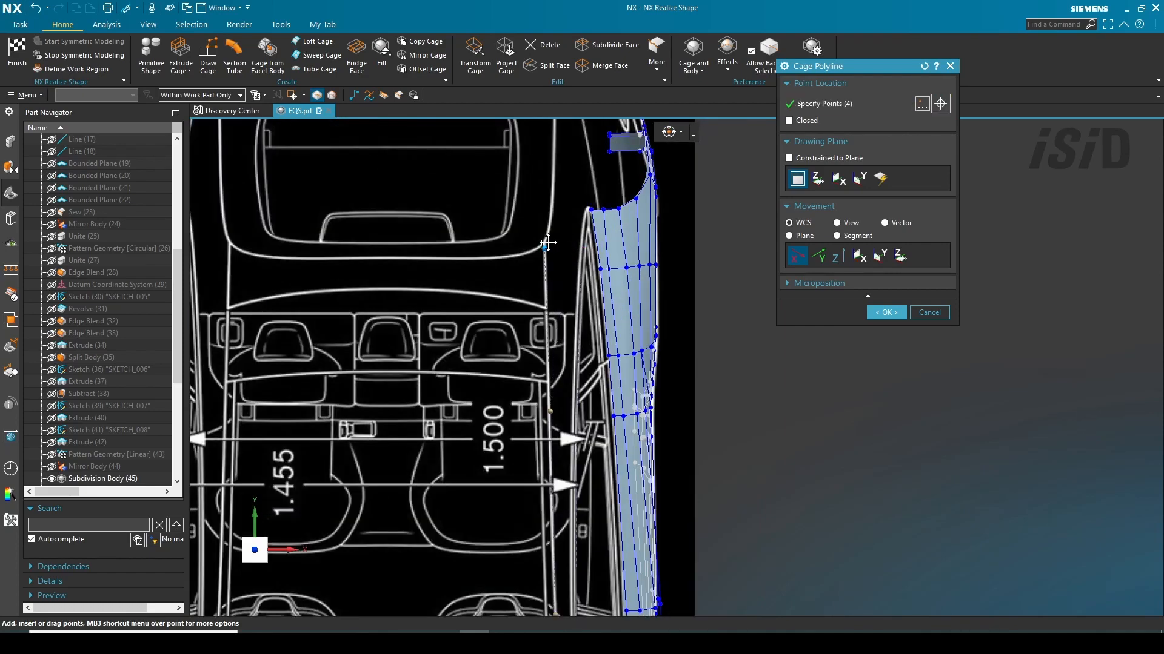
pyautogui.middleClick(615, 340)
# Sweep the A-pillar's two upper end edges rearward along the roof polyline to form the roof rail.
pyautogui.scroll(-6, 625, 361)
pyautogui.moveTo(625, 360); pyautogui.dragTo(540, 291, button='middle')
pyautogui.scroll(6, 537, 358)
pyautogui.moveTo(537, 358); pyautogui.dragTo(492, 370, button='middle')
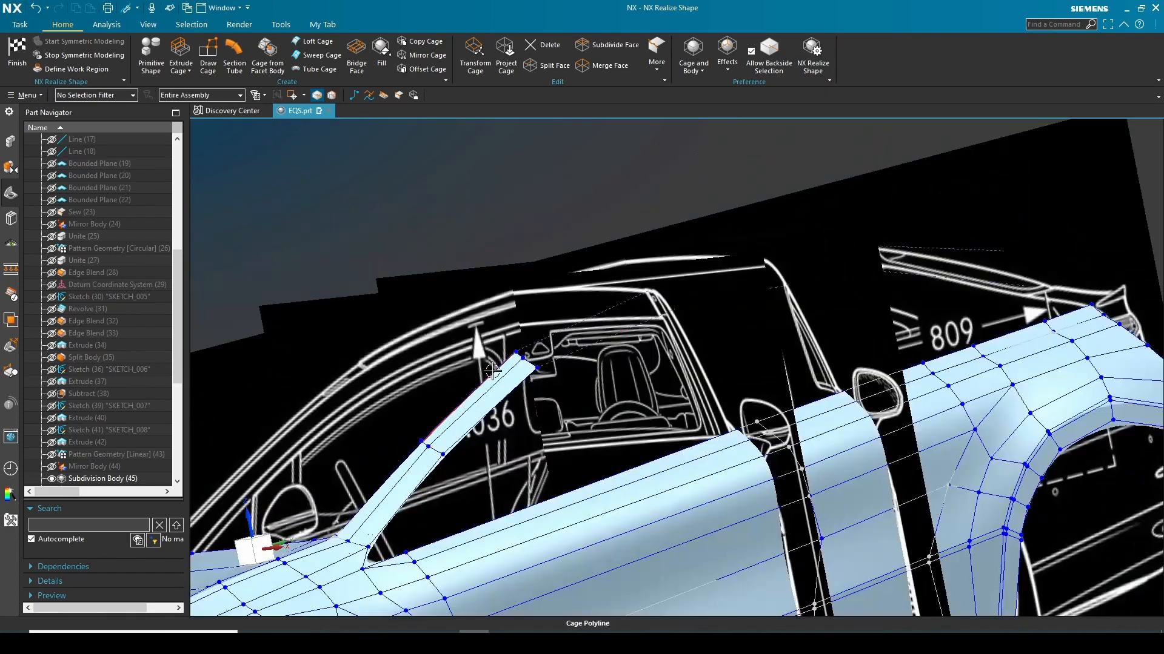
pyautogui.click(316, 55)
pyautogui.scroll(-3, 505, 345)
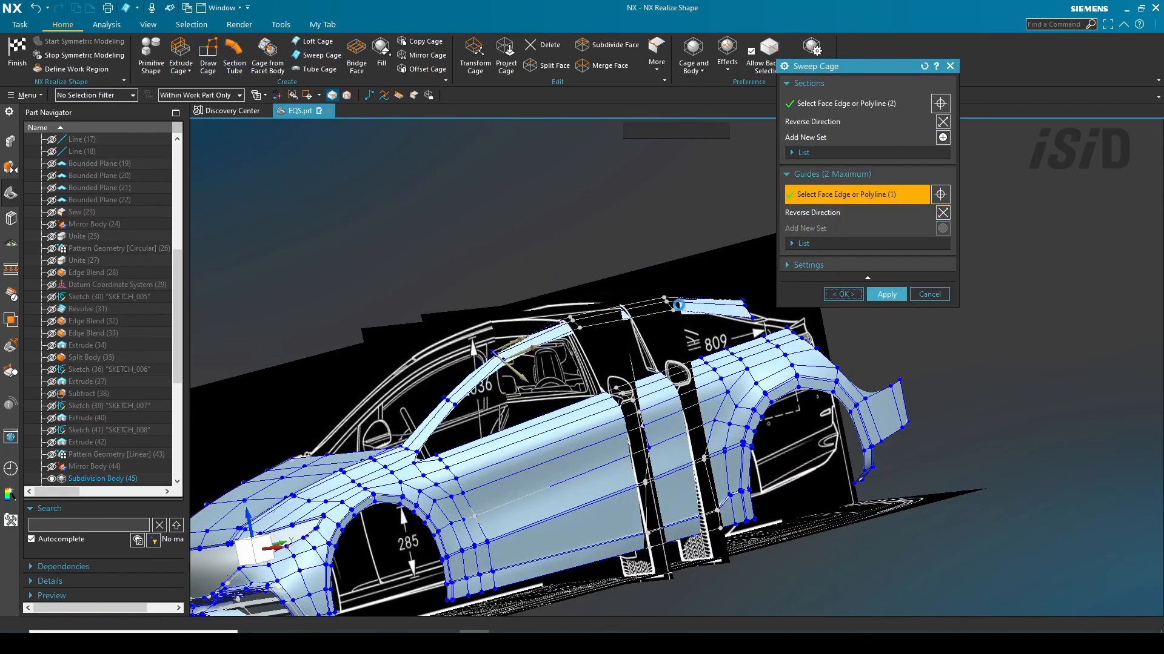
pyautogui.middleClick(679, 305)
pyautogui.scroll(3, 678, 309)
pyautogui.moveTo(673, 315); pyautogui.dragTo(737, 374, button='middle')
pyautogui.scroll(3, 712, 371)
pyautogui.click(686, 389)
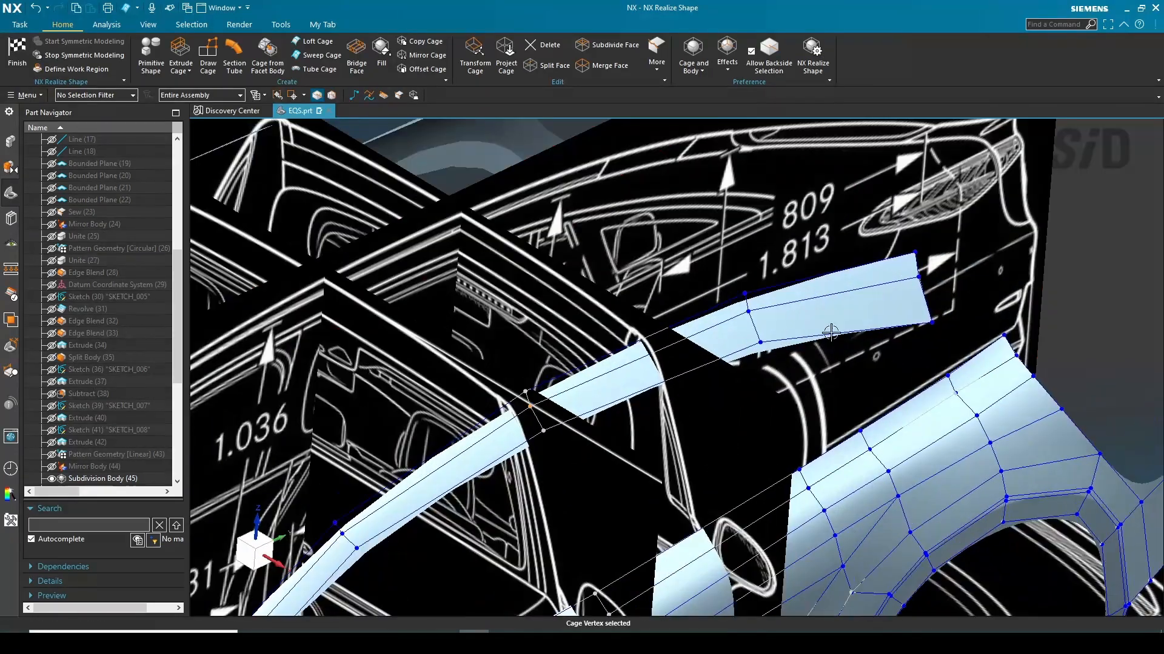
# Draw two cage polylines rearward from the vertices of the side panel's rear edge toward the taillight.
pyautogui.press('Escape')
pyautogui.press('F8')
pyautogui.click(208, 55)
pyautogui.click(643, 400)
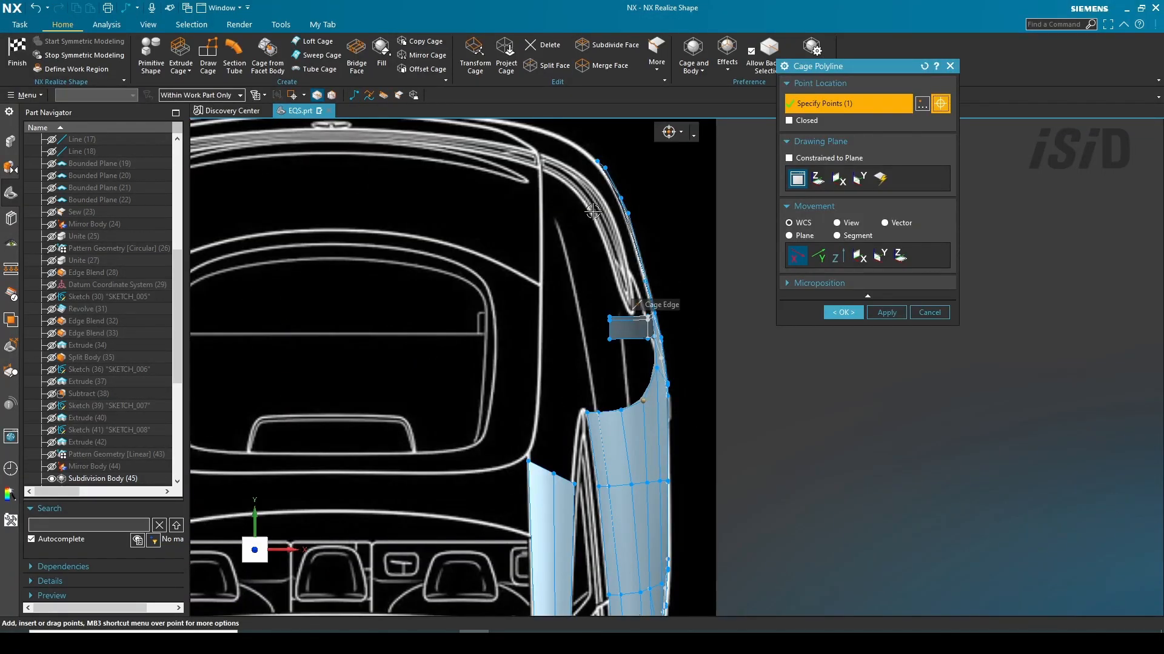
pyautogui.click(659, 367)
pyautogui.scroll(3, 611, 207)
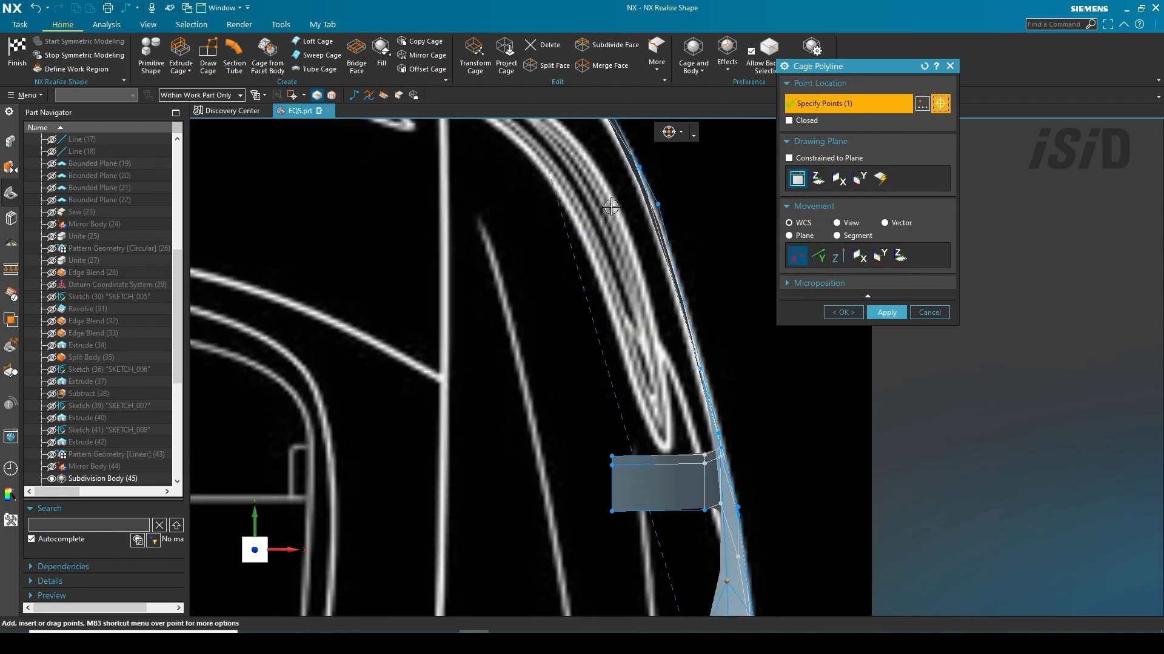
pyautogui.middleClick(618, 210)
pyautogui.scroll(-3, 831, 315)
# Sweep the side panel's rear edge along the two polylines to extend the panel toward the taillight.
pyautogui.moveTo(831, 314); pyautogui.dragTo(513, 320, button='middle')
pyautogui.scroll(3, 513, 320)
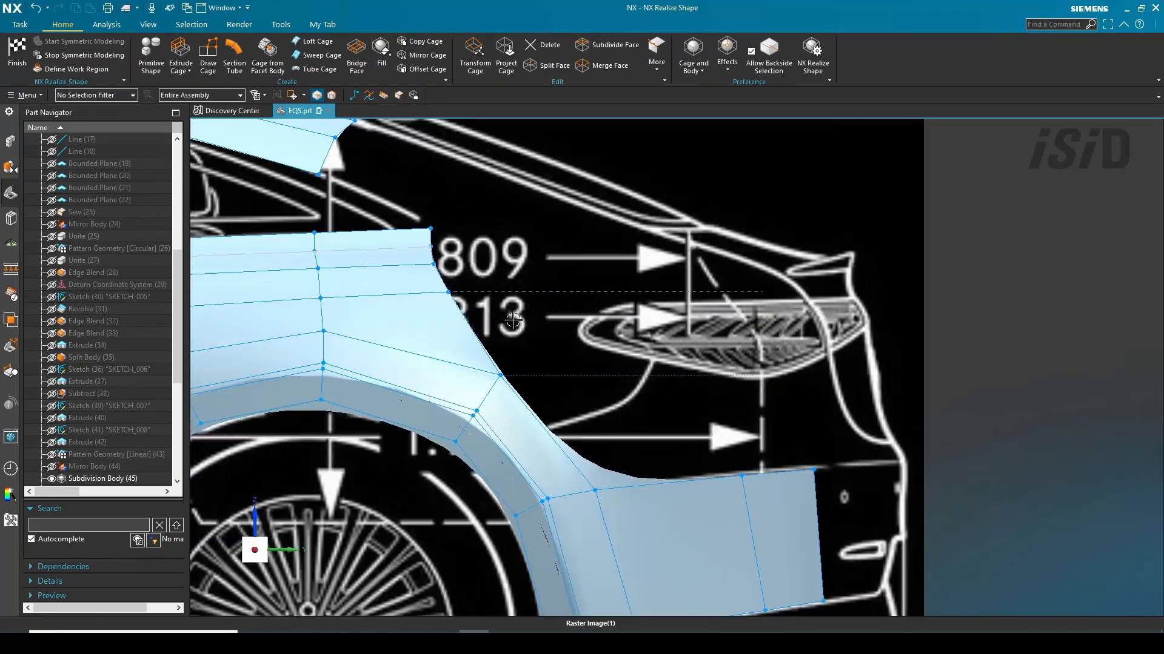
pyautogui.click(357, 54)
pyautogui.click(691, 291)
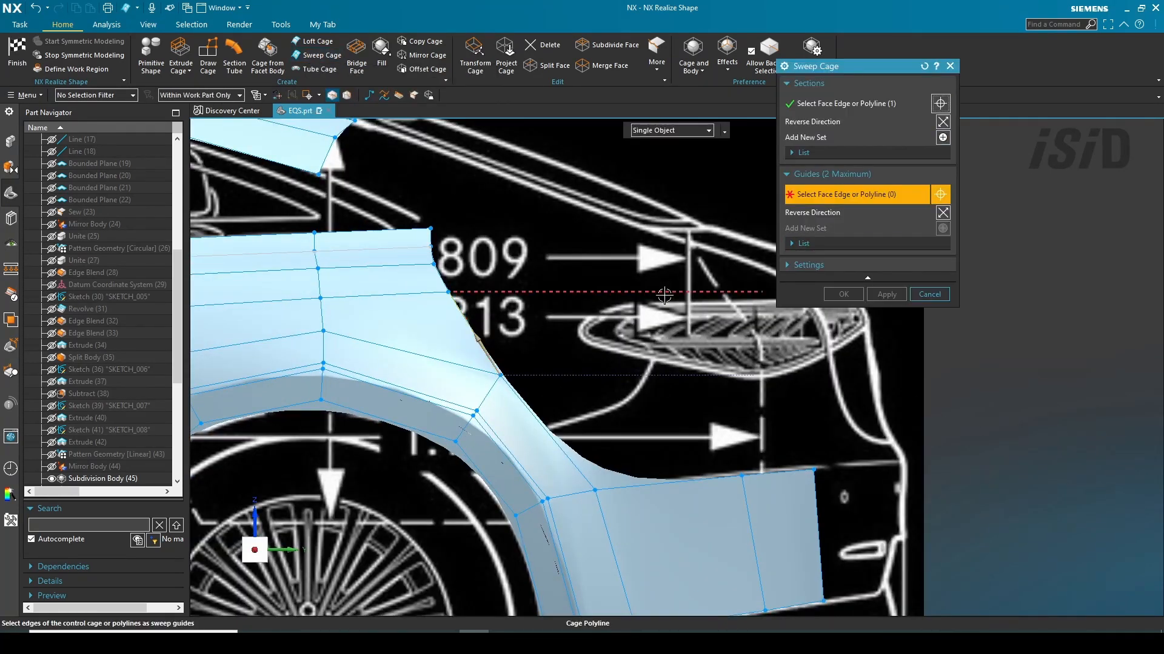
pyautogui.click(735, 373)
pyautogui.click(322, 55)
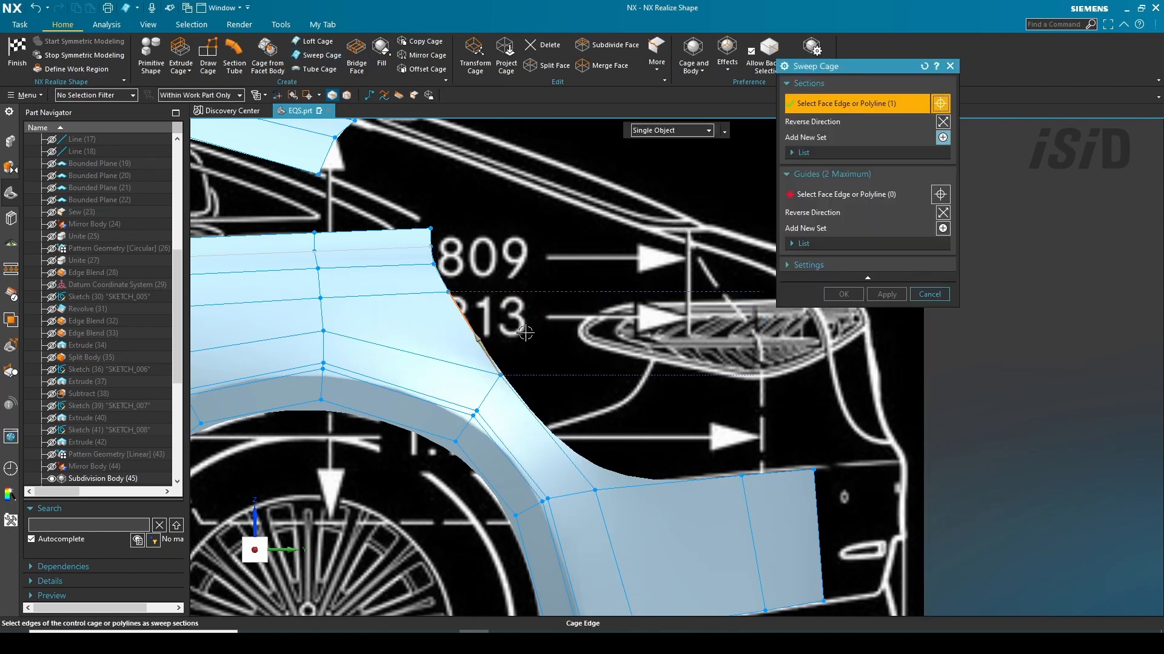
pyautogui.click(606, 292)
pyautogui.middleClick(1058, 312)
# Extrude the roof rail's two inner edges about 40 mm inward along X in the top view.
pyautogui.moveTo(618, 309); pyautogui.dragTo(600, 332, button='middle')
pyautogui.hotkey('ctrl', 'alt', 't')
pyautogui.scroll(2, 785, 222)
pyautogui.click(180, 54)
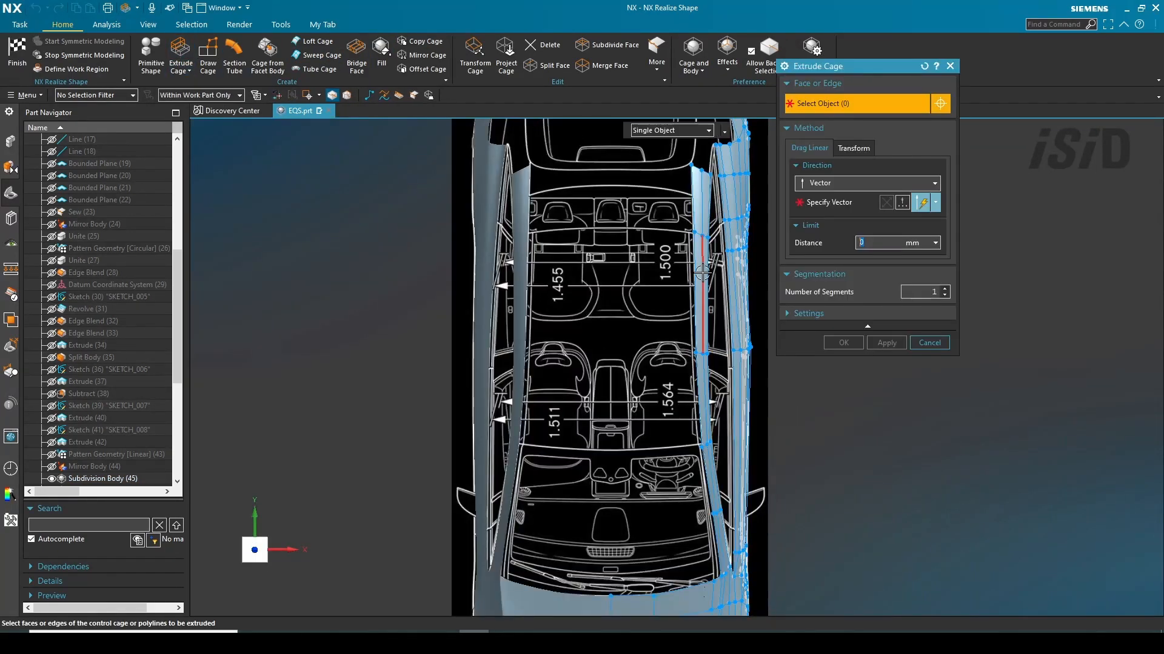
pyautogui.click(695, 312)
pyautogui.scroll(2, 703, 391)
pyautogui.click(694, 376)
pyautogui.scroll(-1, 681, 362)
pyautogui.middleClick(642, 363)
pyautogui.click(643, 366)
pyautogui.scroll(1, 676, 363)
pyautogui.moveTo(677, 384); pyautogui.dragTo(671, 385)
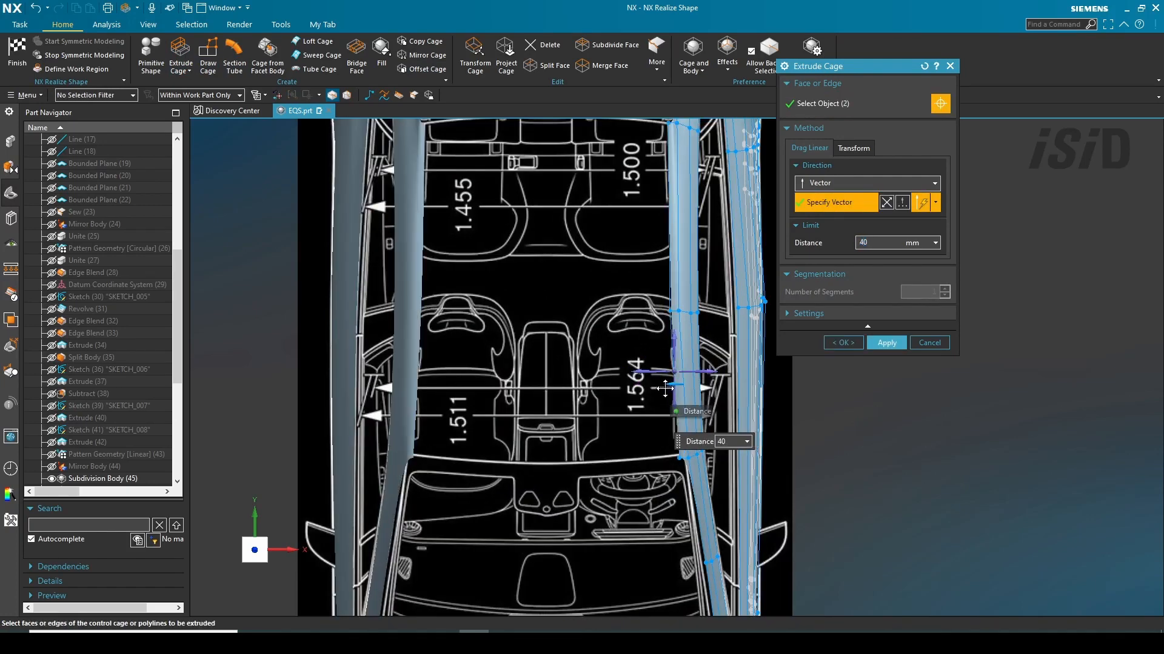
pyautogui.keyDown('shift'); pyautogui.moveTo(676, 138); pyautogui.dragTo(611, 278, button='middle'); pyautogui.keyUp('shift')
pyautogui.scroll(3, 611, 278)
pyautogui.click(885, 343)
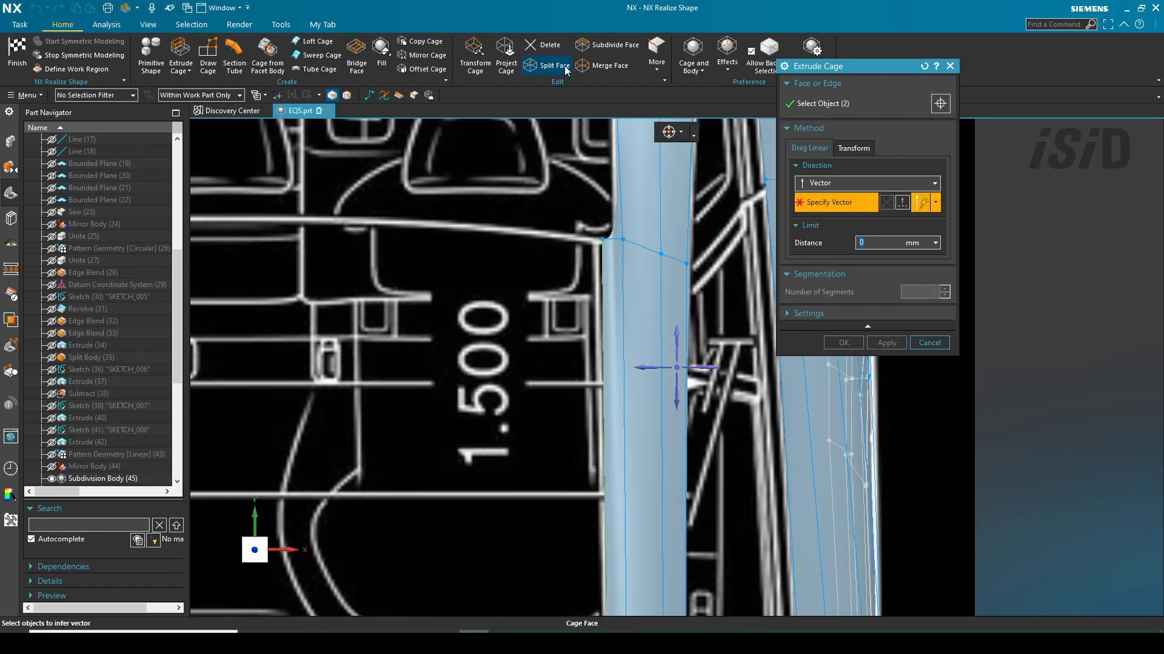
# Move the inner strip's vertices with Transform Cage to match the windshield's upper corner in the top-view blueprint.
pyautogui.click(466, 70)
pyautogui.click(603, 240)
pyautogui.scroll(-3, 632, 244)
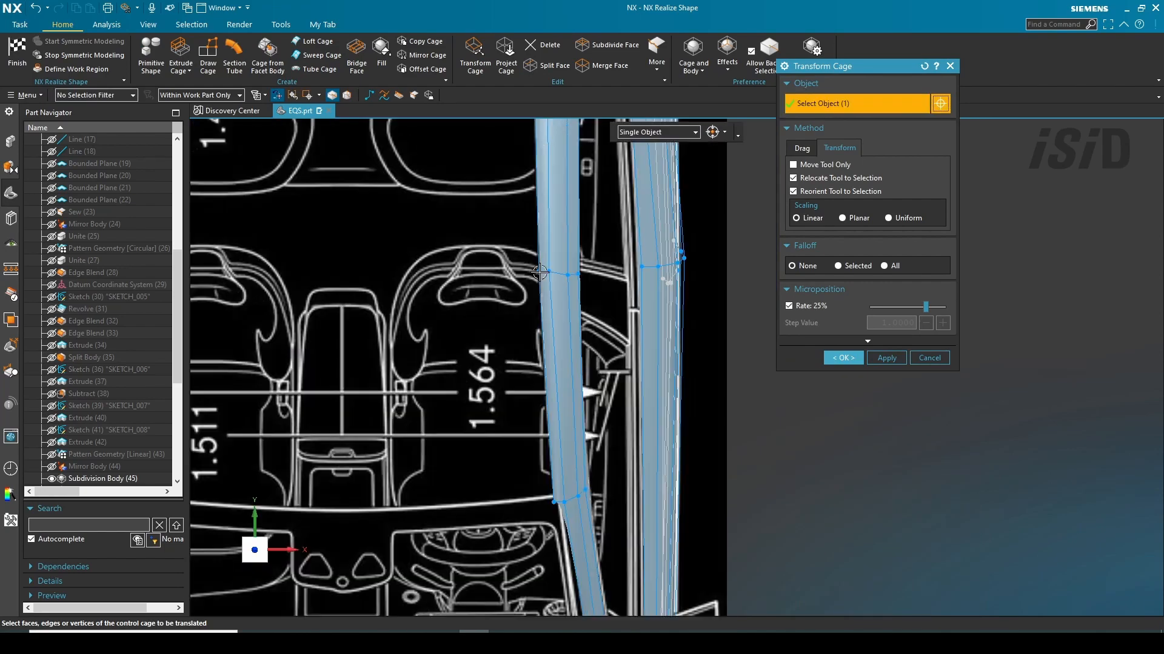
pyautogui.scroll(5, 568, 464)
pyautogui.moveTo(543, 348); pyautogui.dragTo(543, 272)
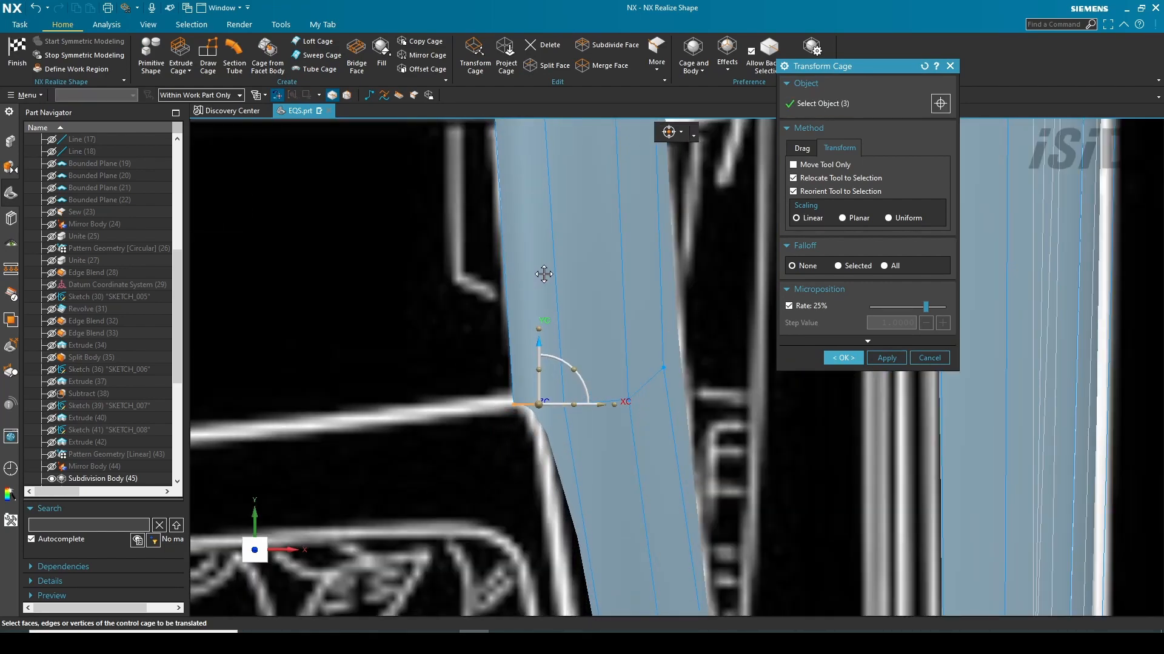
pyautogui.click(628, 400)
pyautogui.moveTo(630, 335); pyautogui.dragTo(640, 377)
pyautogui.scroll(-6, 641, 380)
# Draw a cage polyline from the rail strip's front corner along the windshield's upper edge to the car's centre in the front view.
pyautogui.moveTo(649, 385); pyautogui.dragTo(588, 346, button='middle')
pyautogui.scroll(2, 576, 577)
pyautogui.press('F8')
pyautogui.click(354, 97)
pyautogui.scroll(-1, 696, 282)
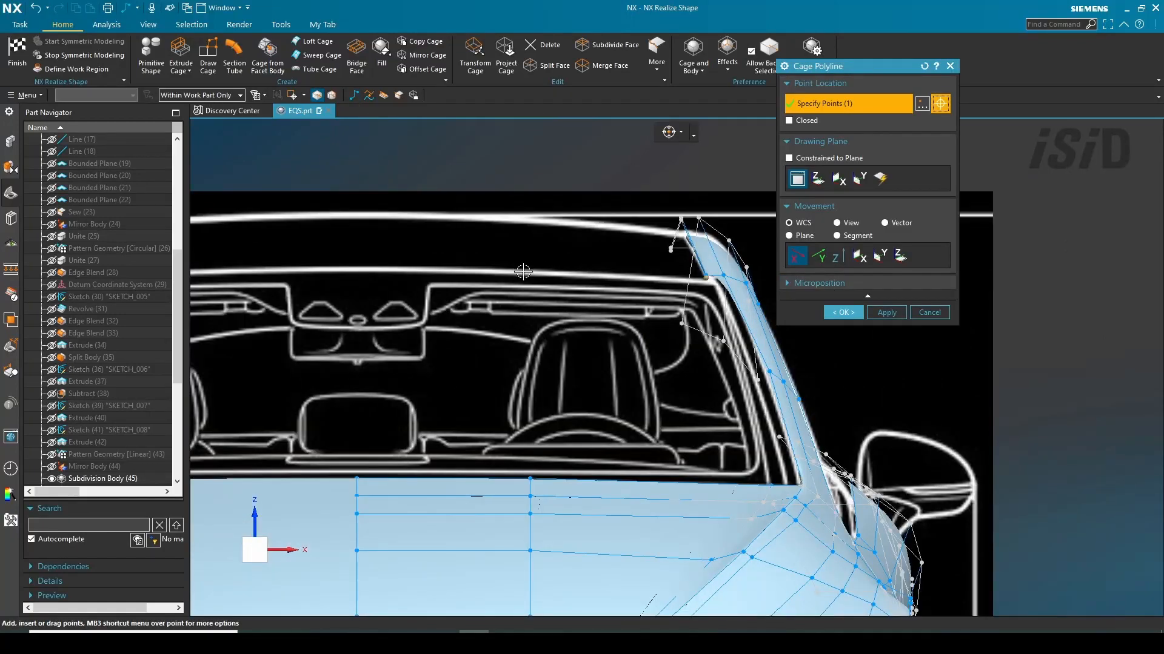
pyautogui.scroll(2, 683, 224)
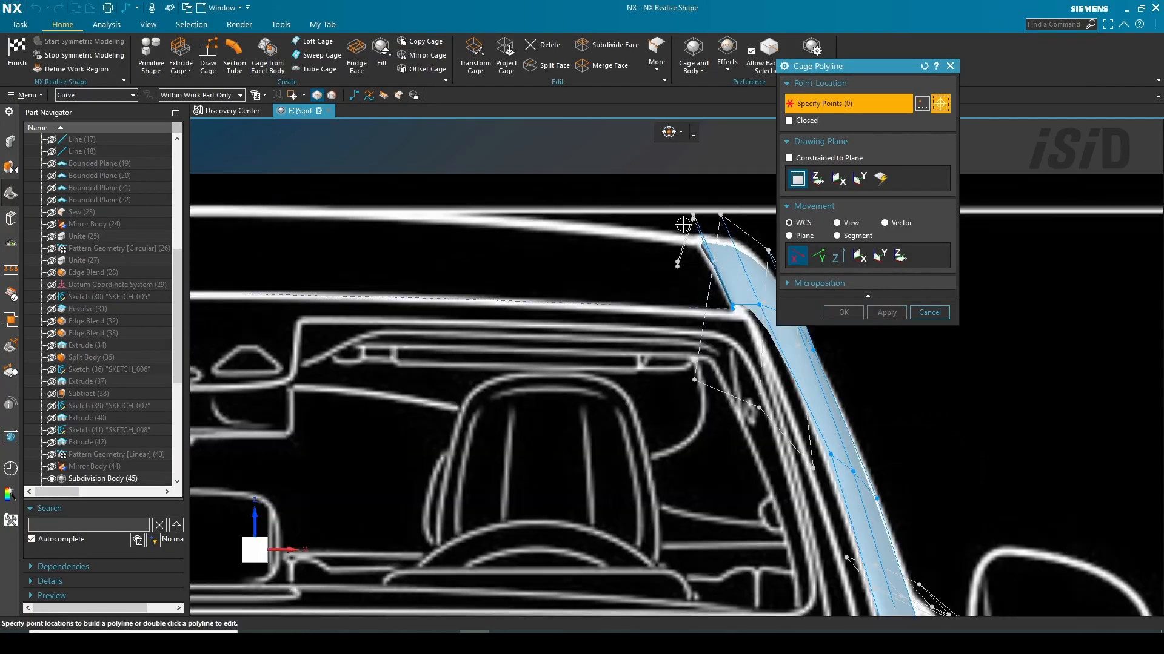
pyautogui.scroll(-2, 570, 269)
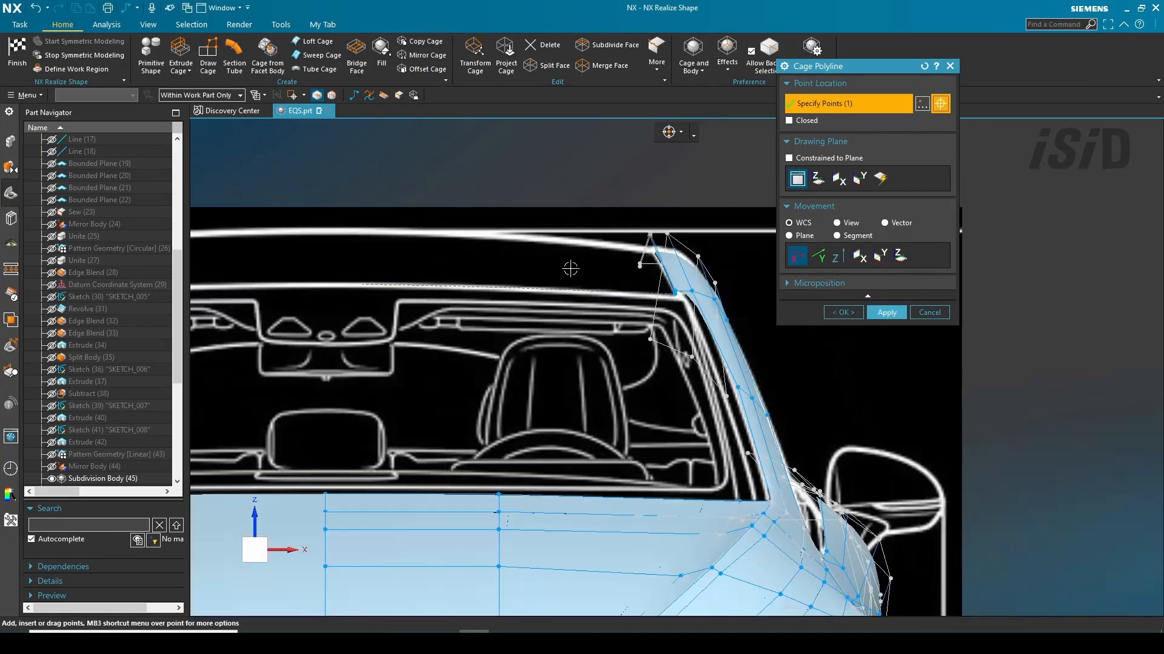
pyautogui.click(843, 313)
# Sweep the rail strip's front inner edge along the windshield polyline to create the front roof panel.
pyautogui.scroll(2, 625, 178)
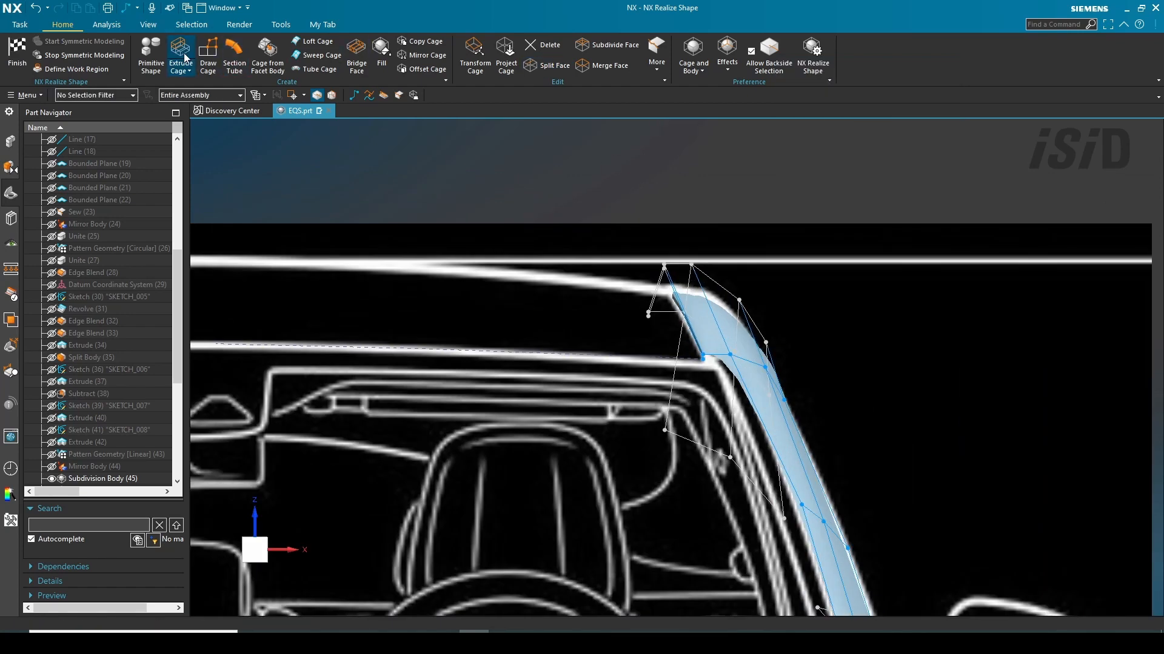
pyautogui.click(315, 58)
pyautogui.scroll(2, 681, 326)
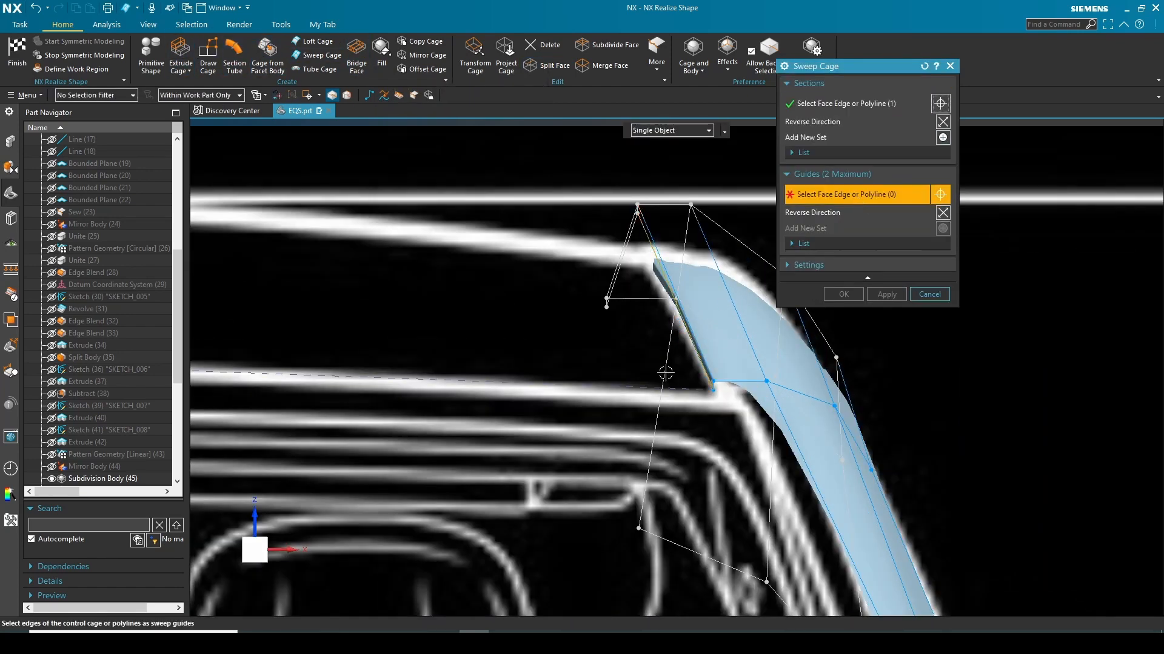
pyautogui.click(666, 375)
pyautogui.scroll(-3, 666, 376)
pyautogui.scroll(-2, 612, 310)
pyautogui.scroll(1, 441, 318)
pyautogui.click(843, 294)
# Sweep the front roof panel's rear edges backward along the inner edges of the roof rail.
pyautogui.scroll(-4, 642, 330)
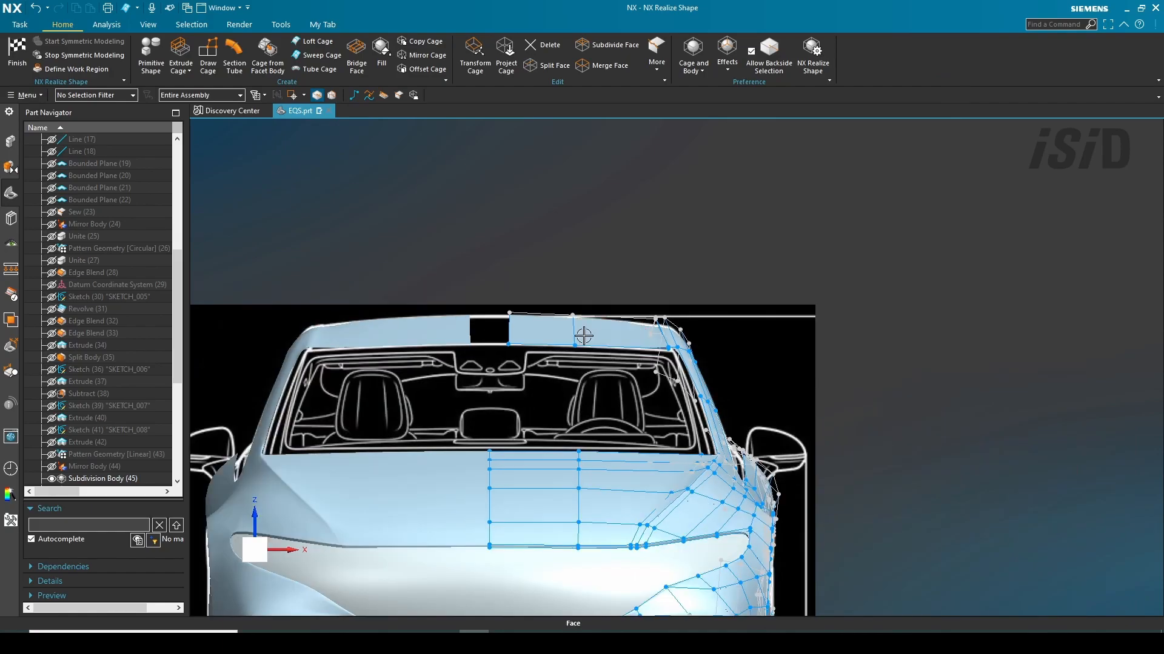
pyautogui.moveTo(584, 336); pyautogui.dragTo(412, 375, button='middle')
pyautogui.scroll(2, 424, 363)
pyautogui.click(314, 57)
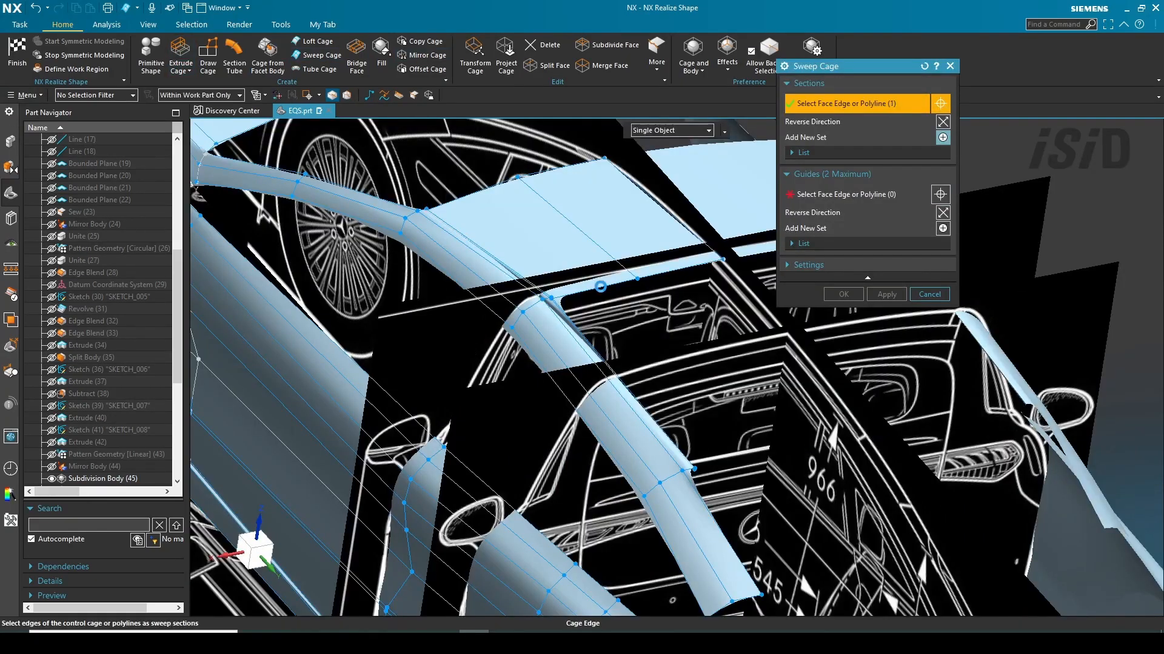
pyautogui.moveTo(657, 291); pyautogui.dragTo(564, 261, button='middle')
pyautogui.scroll(5, 376, 273)
pyautogui.click(379, 272)
pyautogui.scroll(-4, 400, 261)
pyautogui.scroll(-2, 513, 285)
pyautogui.click(841, 294)
pyautogui.scroll(-1, 613, 289)
pyautogui.scroll(4, 527, 358)
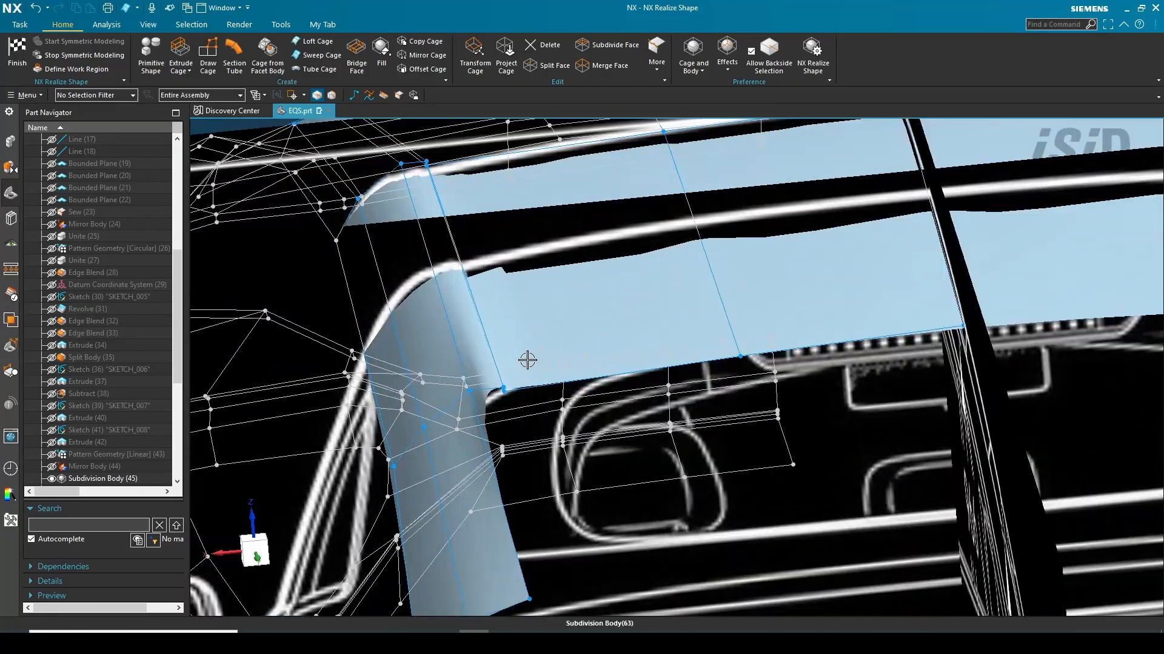
# Sweep the roof's rear edges along the last roof rail segment to extend the roof to the rail's end.
pyautogui.moveTo(527, 358); pyautogui.dragTo(830, 418, button='middle')
pyautogui.scroll(-1, 728, 388)
pyautogui.click(322, 55)
pyautogui.click(706, 401)
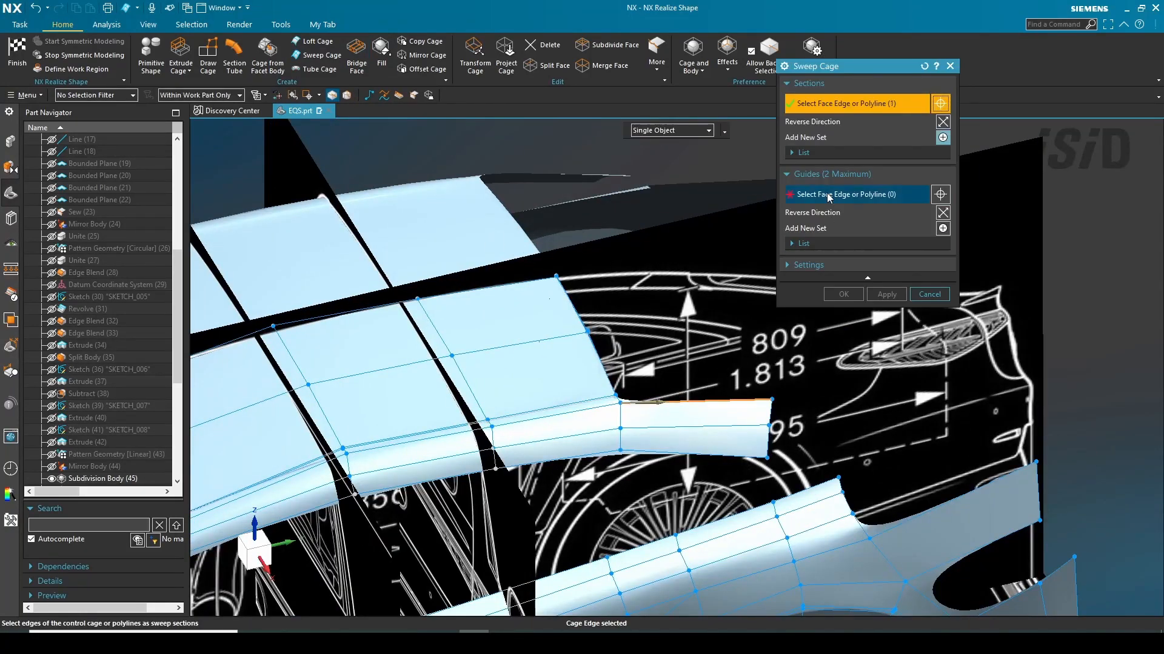
pyautogui.click(826, 195)
pyautogui.scroll(3, 645, 345)
pyautogui.click(592, 454)
pyautogui.click(560, 387)
pyautogui.click(491, 246)
pyautogui.scroll(-1, 616, 385)
pyautogui.click(885, 300)
pyautogui.press('Escape')
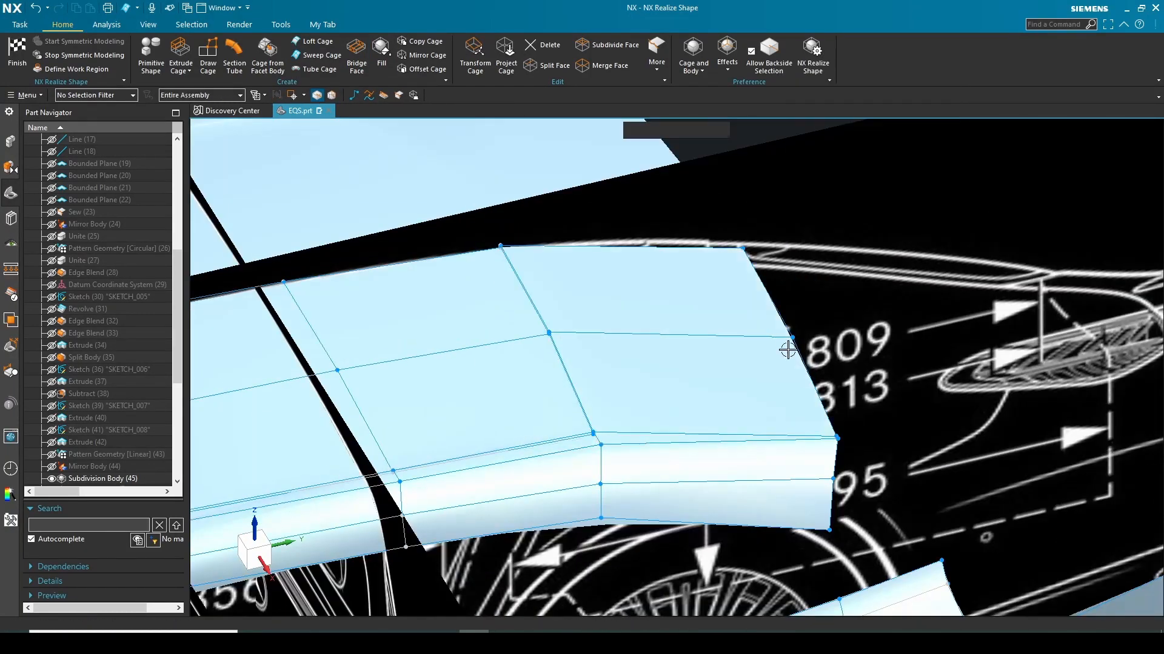
# Hide the blueprint images and stop symmetric modeling around the centre seam of the rear roof extension.
pyautogui.moveTo(789, 348); pyautogui.dragTo(667, 384, button='middle')
pyautogui.scroll(3, 657, 376)
pyautogui.hotkey('ctrl', 'w')
pyautogui.click(955, 208)
pyautogui.press('Escape')
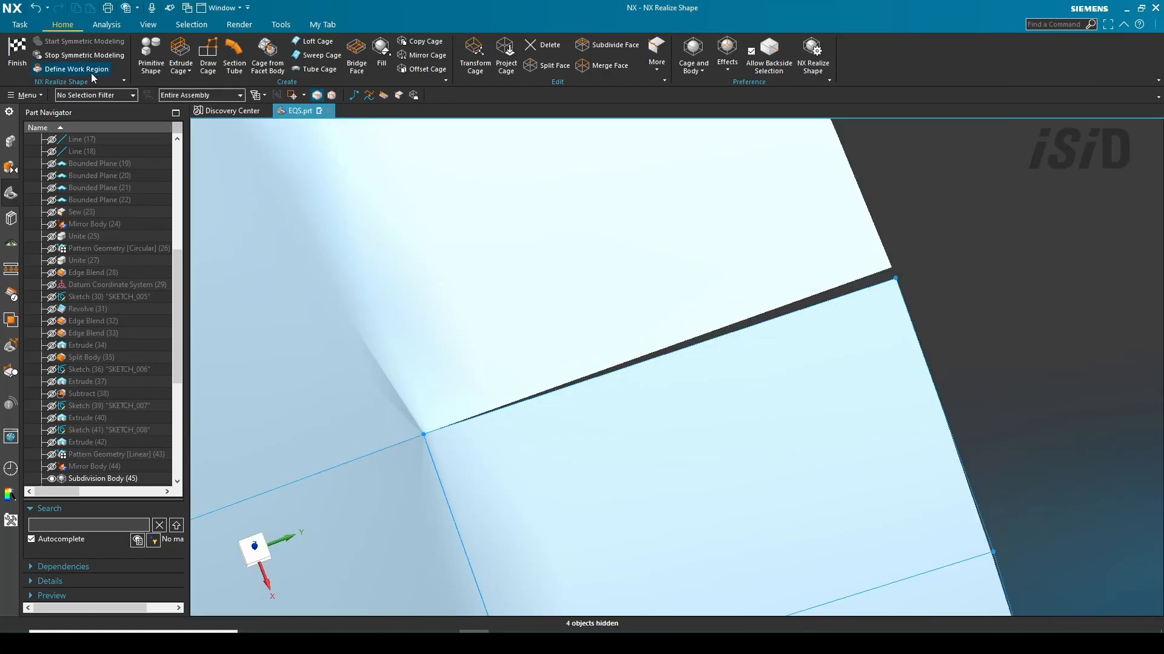
pyautogui.click(398, 95)
pyautogui.click(532, 398)
pyautogui.scroll(3, 504, 384)
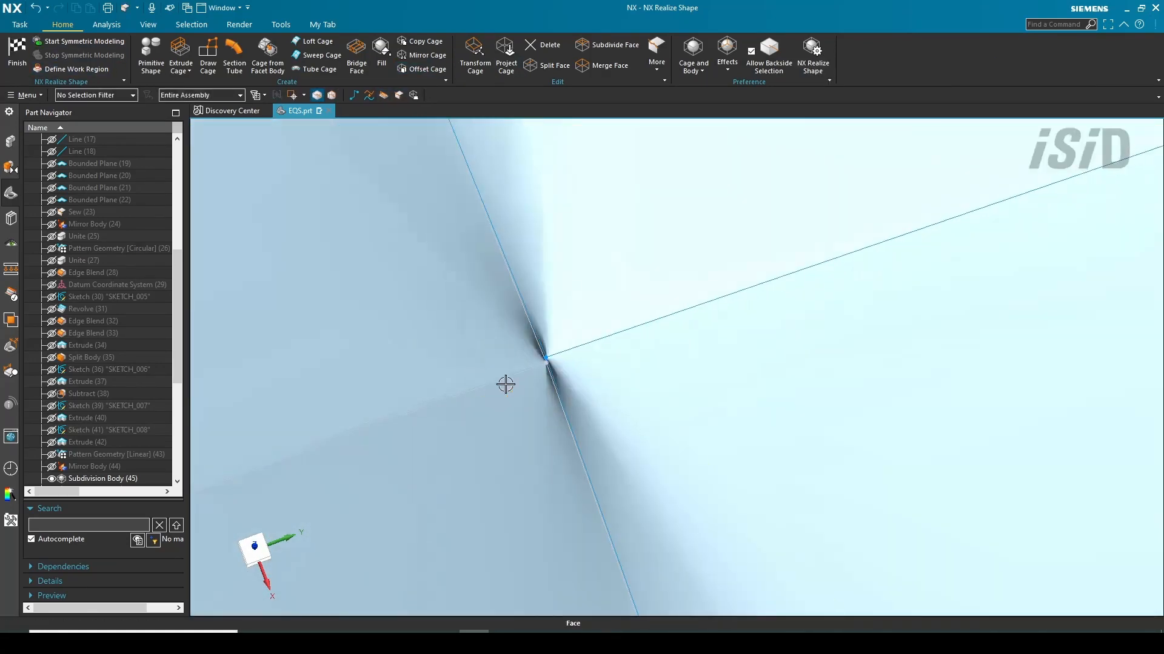
# Delete the two sliver faces at the joint between the roof and its rear extension, and fill the gap between the panels.
pyautogui.moveTo(504, 384); pyautogui.dragTo(550, 361, button='middle')
pyautogui.scroll(-8, 588, 358)
pyautogui.scroll(10, 590, 362)
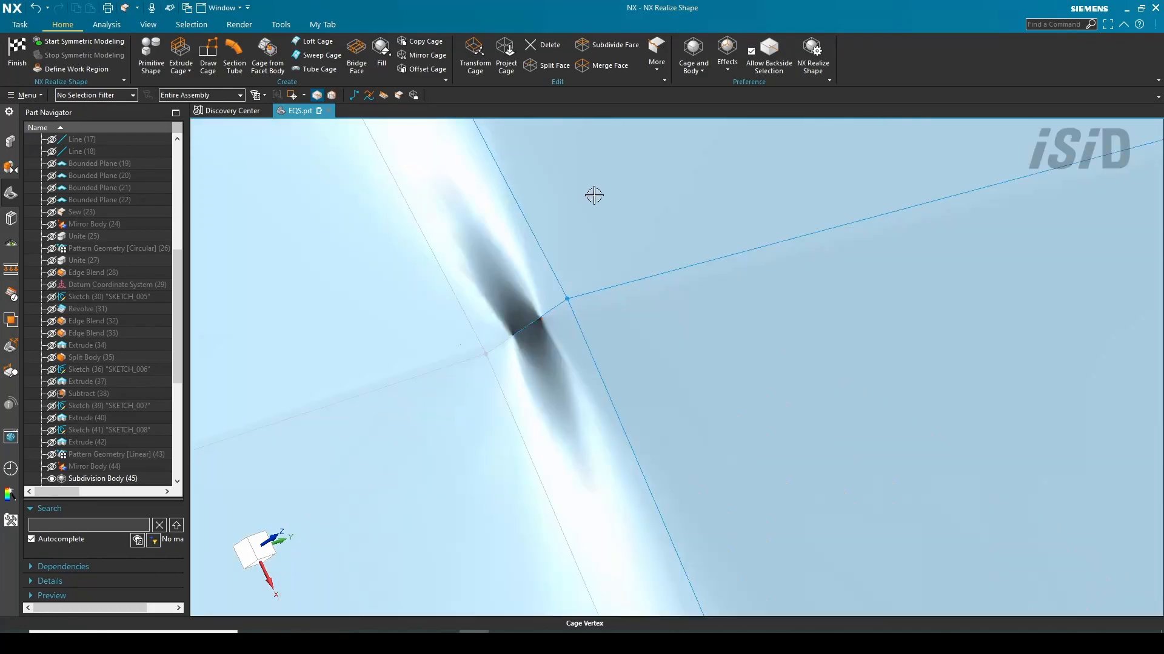
pyautogui.click(542, 46)
pyautogui.click(560, 372)
pyautogui.click(520, 282)
pyautogui.click(886, 160)
pyautogui.scroll(-3, 642, 260)
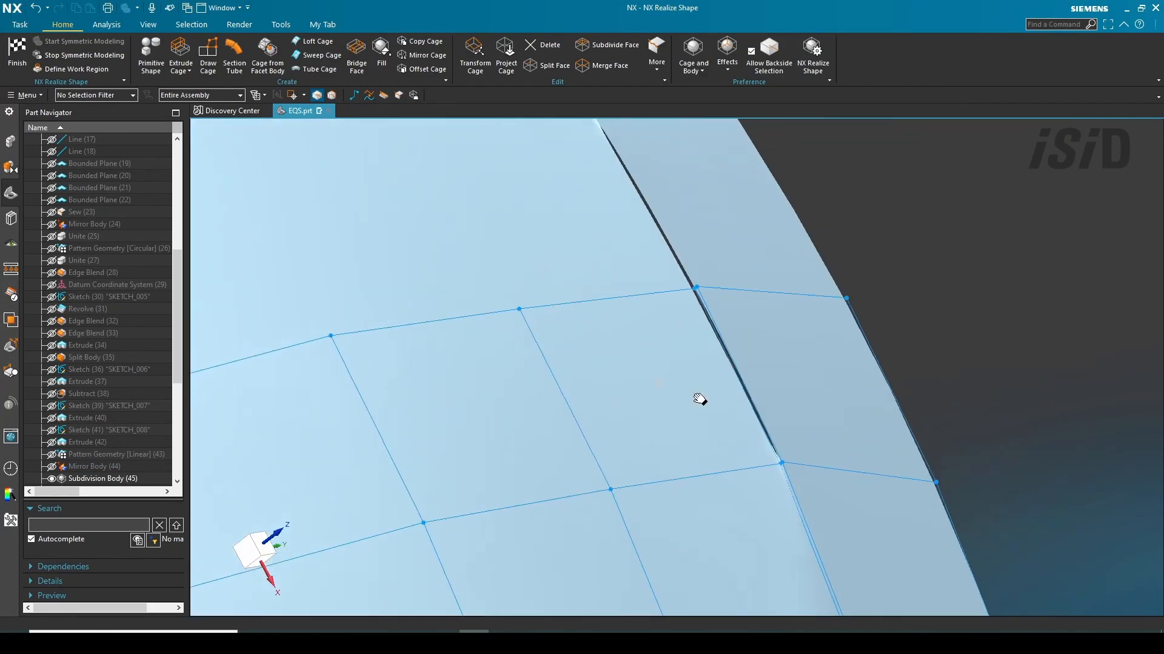
pyautogui.click(381, 54)
pyautogui.moveTo(594, 276); pyautogui.dragTo(793, 503)
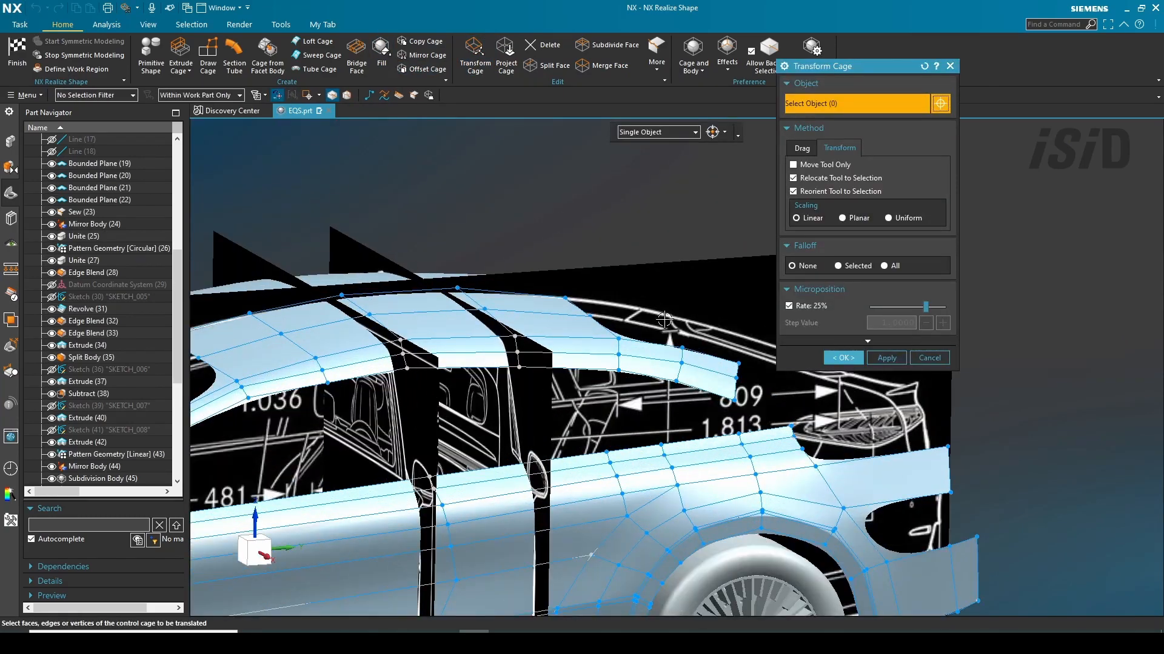
# Draw a cage polyline from the roof's rear edge along the blueprint's rear roofline to the tail.
pyautogui.scroll(3, 657, 300)
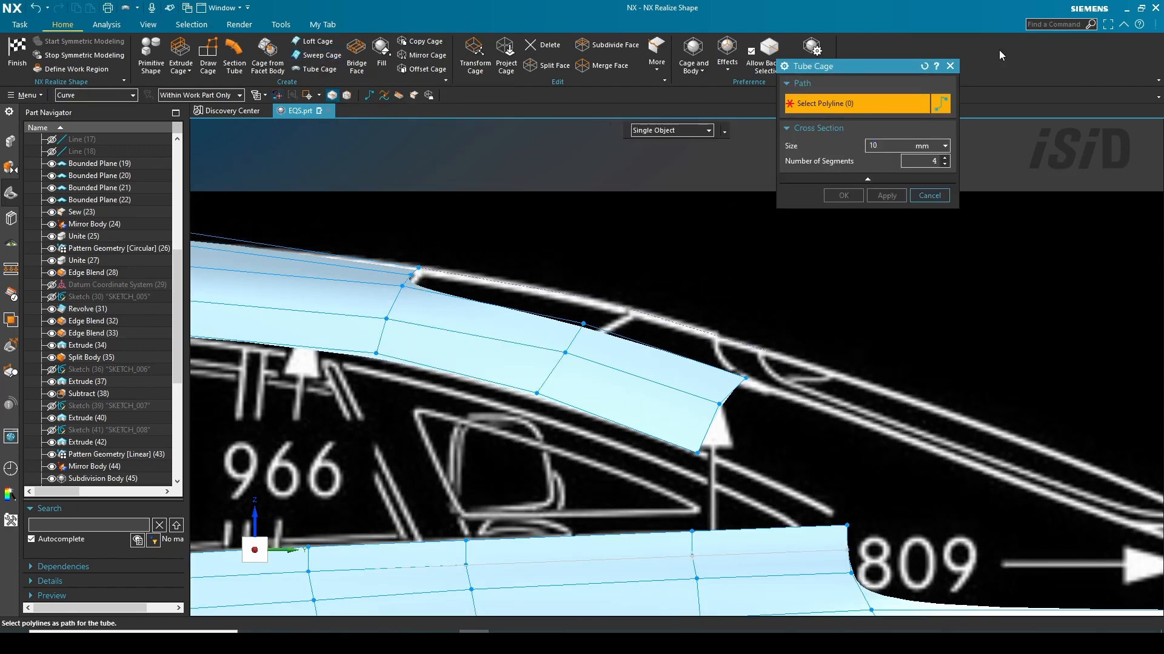
pyautogui.click(322, 55)
pyautogui.click(634, 334)
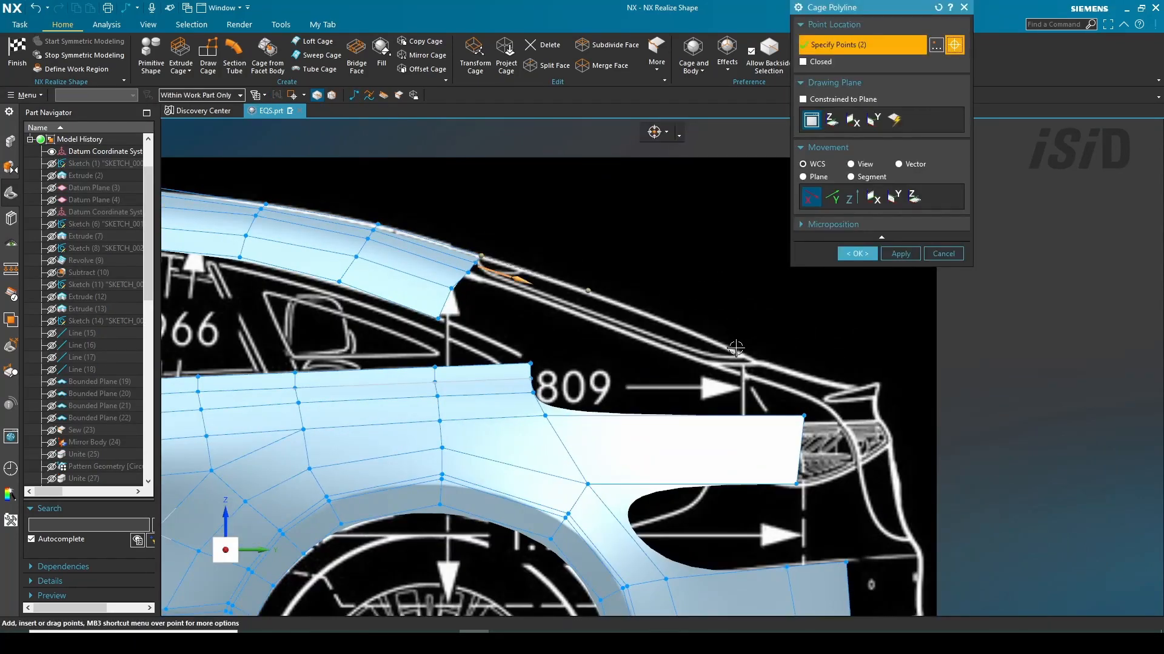
pyautogui.click(853, 254)
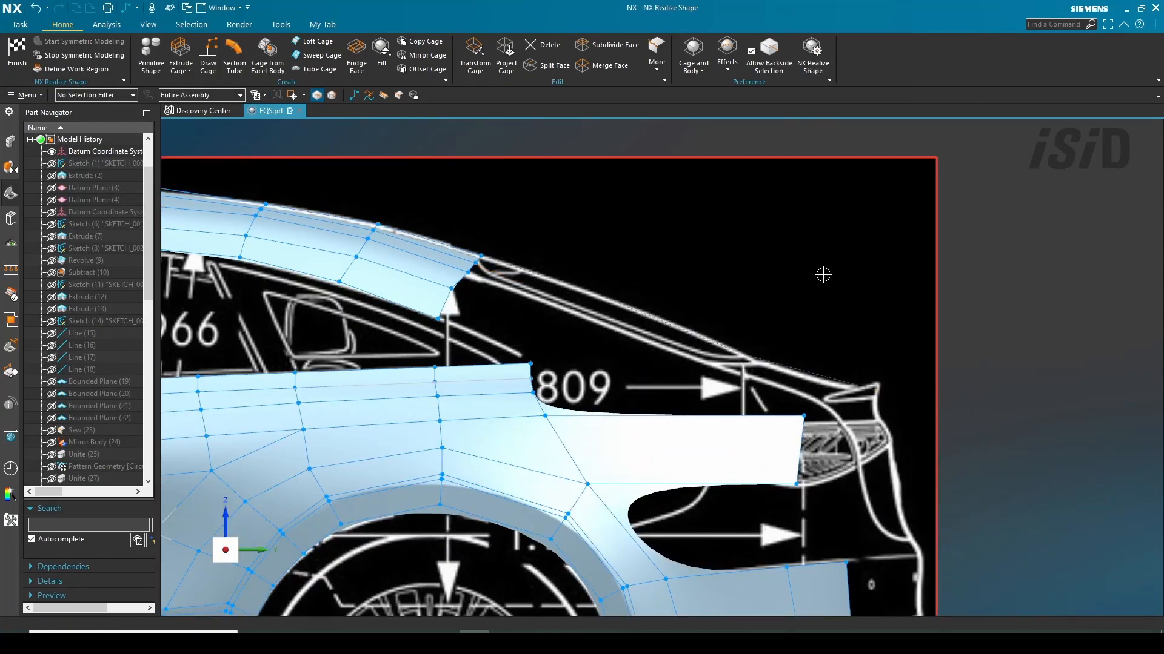
# Draw a four-point cage polyline from the roof's rear outer corner to the tail, matching its points to the side and top blueprints.
pyautogui.hotkey('ctrl', 'alt', 't')
pyautogui.scroll(7, 693, 233)
pyautogui.click(354, 95)
pyautogui.click(683, 374)
pyautogui.hotkey('ctrl', 'alt', 'r')
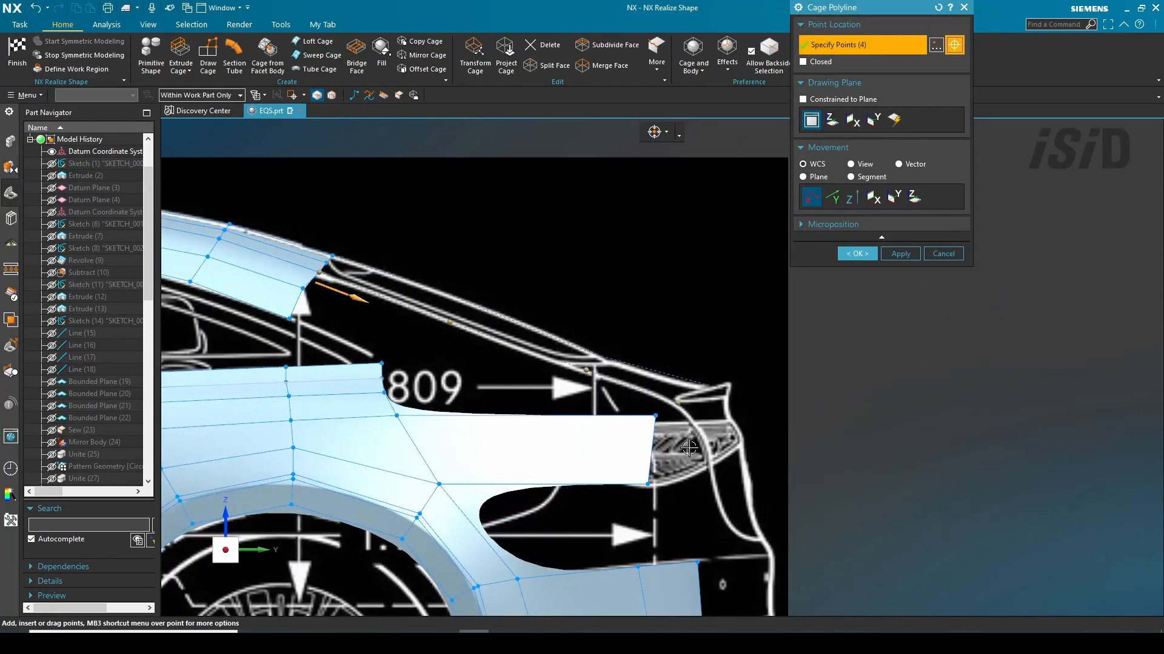
pyautogui.hotkey('ctrl', 'alt', 't')
pyautogui.scroll(4, 606, 385)
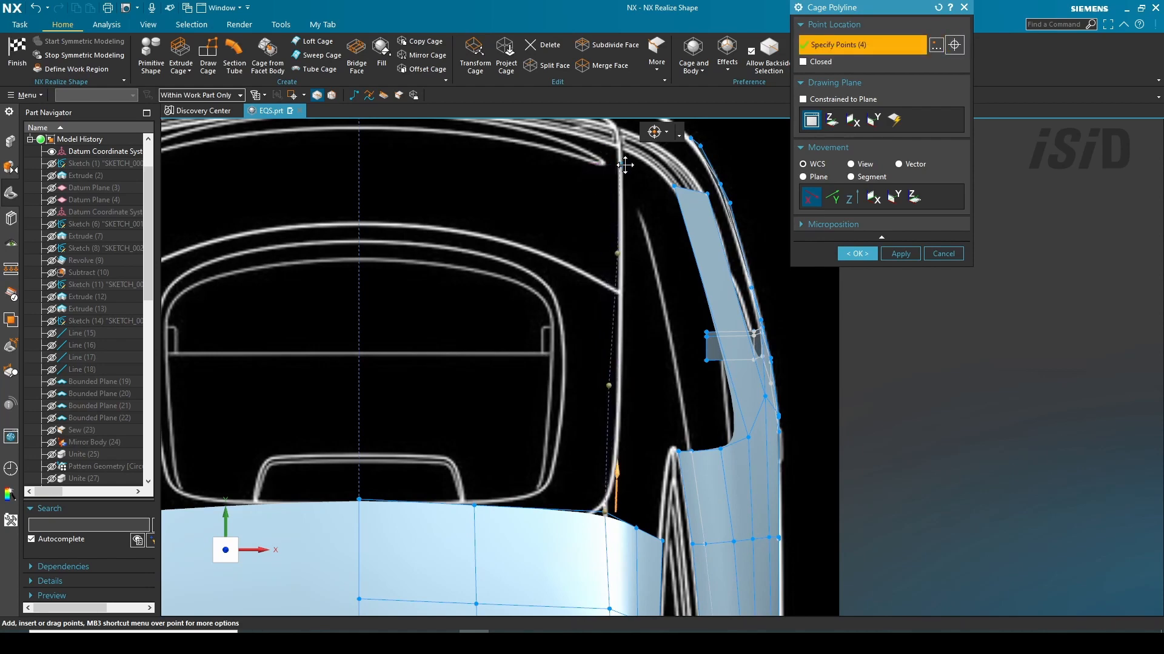
pyautogui.scroll(-3, 635, 339)
pyautogui.click(868, 253)
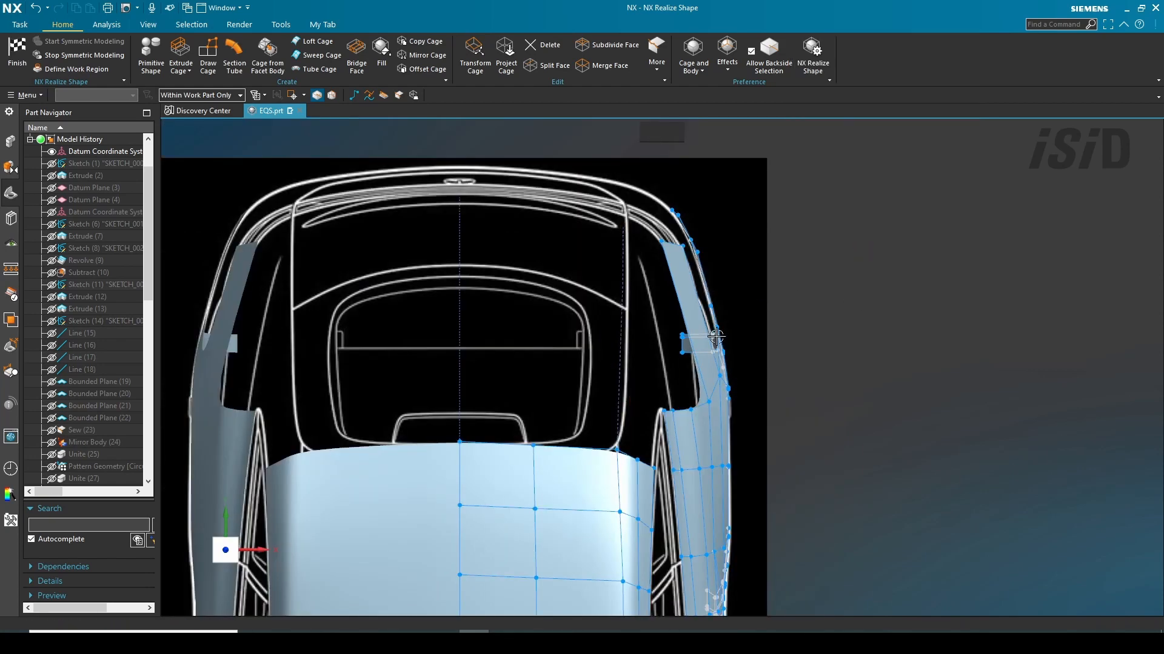
# Sweep the roof's two rear edges along the two roofline polylines to form the rear window and tailgate panel.
pyautogui.press('Home')
pyautogui.scroll(4, 583, 315)
pyautogui.click(317, 55)
pyautogui.middleClick(622, 342)
pyautogui.click(541, 334)
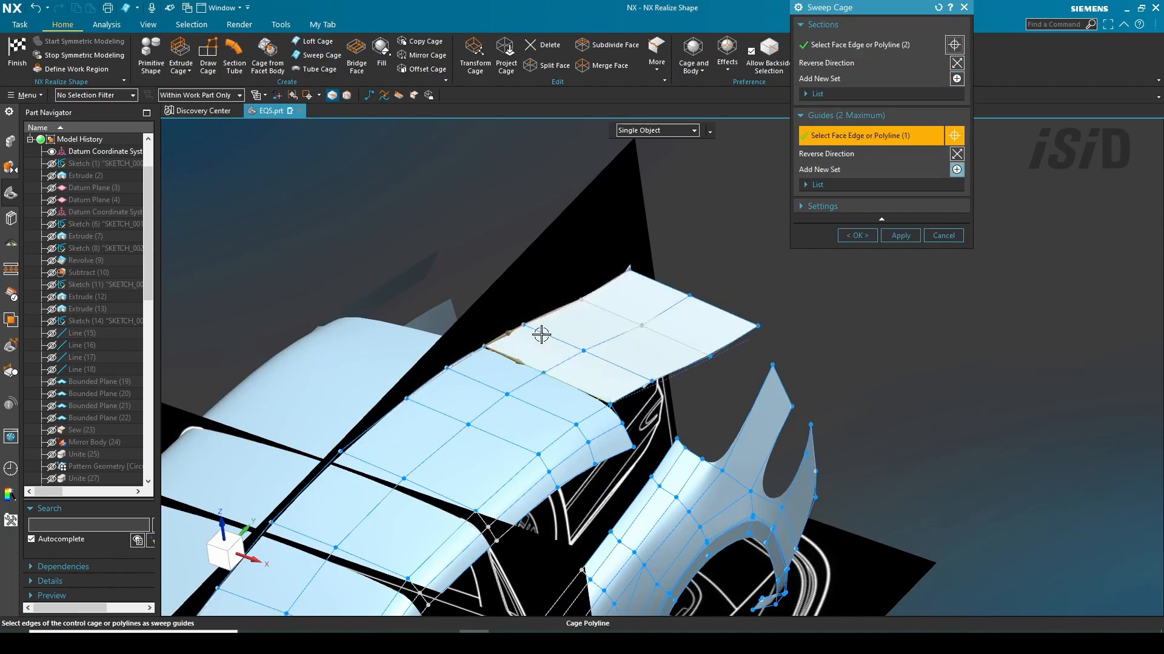
pyautogui.moveTo(635, 394); pyautogui.dragTo(771, 346, button='middle')
pyautogui.click(855, 236)
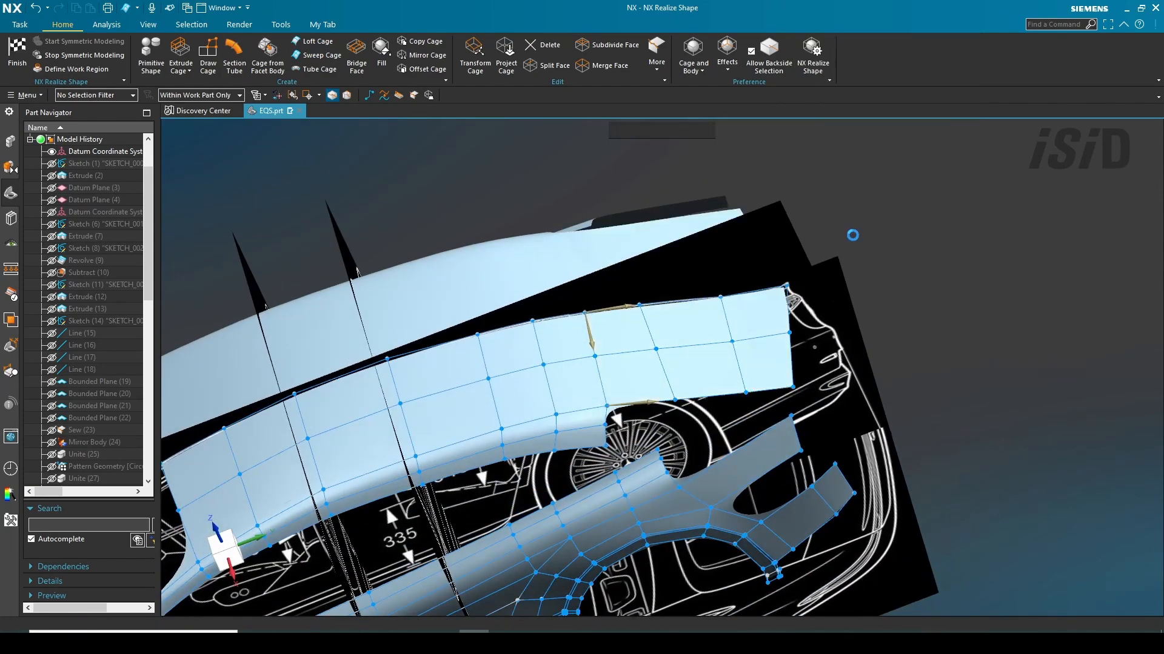
# Sweep the rear fender's shoulder edges backward along its upper edge, and loft the rear roof panel's outer edges to the swept fender shoulder.
pyautogui.moveTo(852, 237); pyautogui.dragTo(987, 293, button='middle')
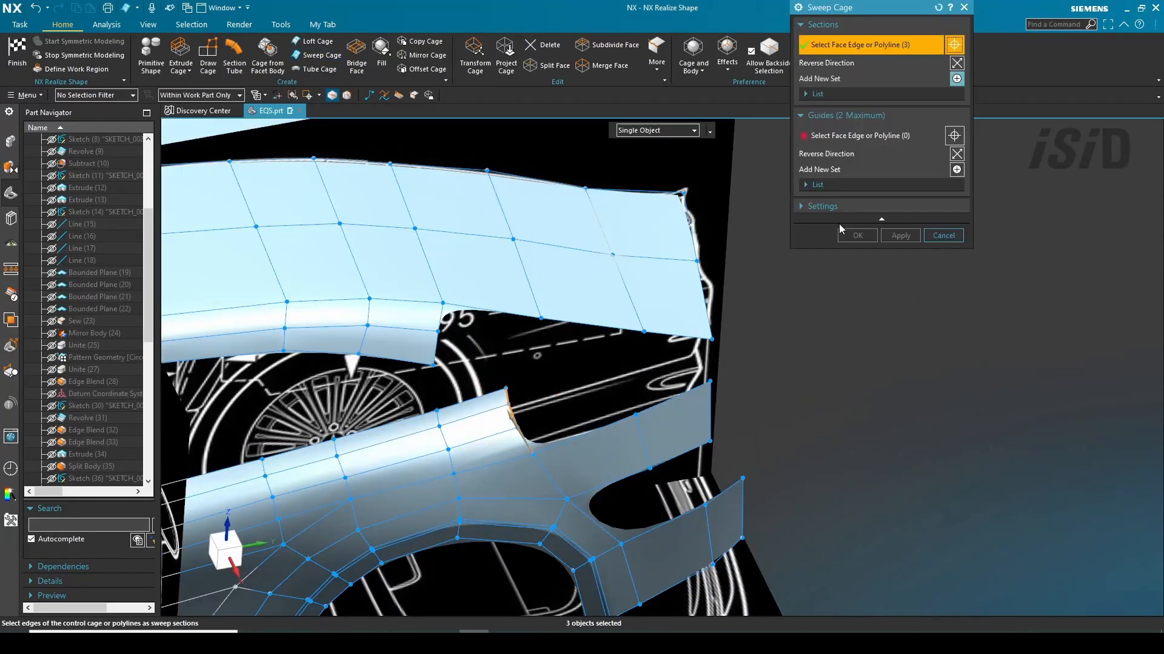
pyautogui.click(579, 431)
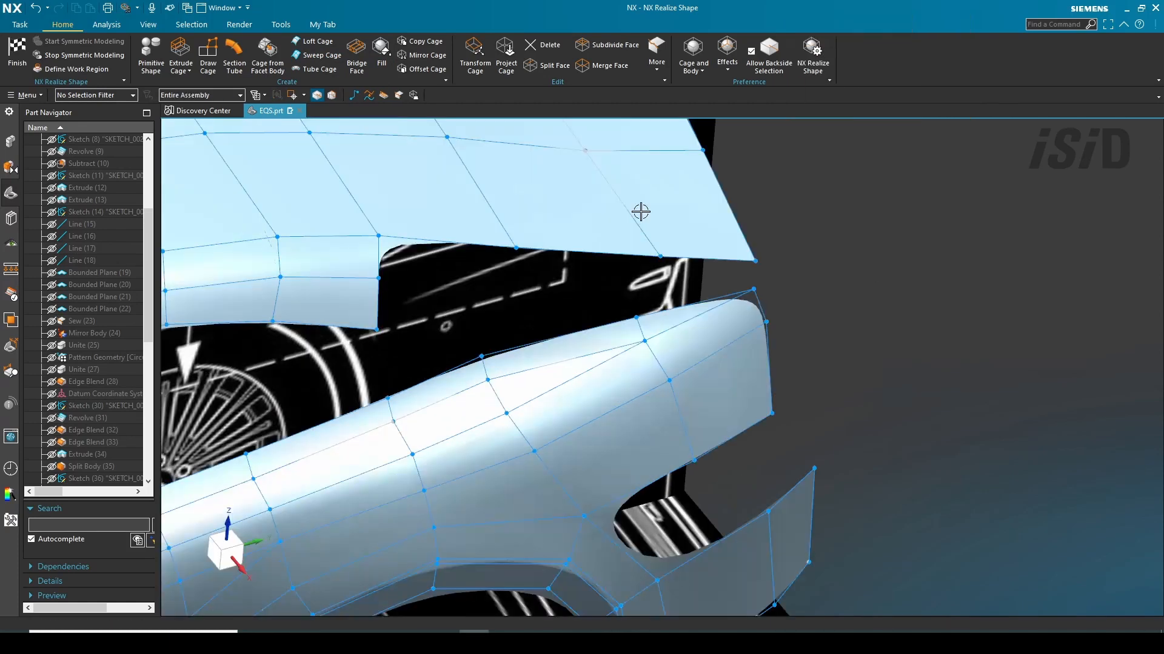
pyautogui.click(318, 42)
pyautogui.click(683, 256)
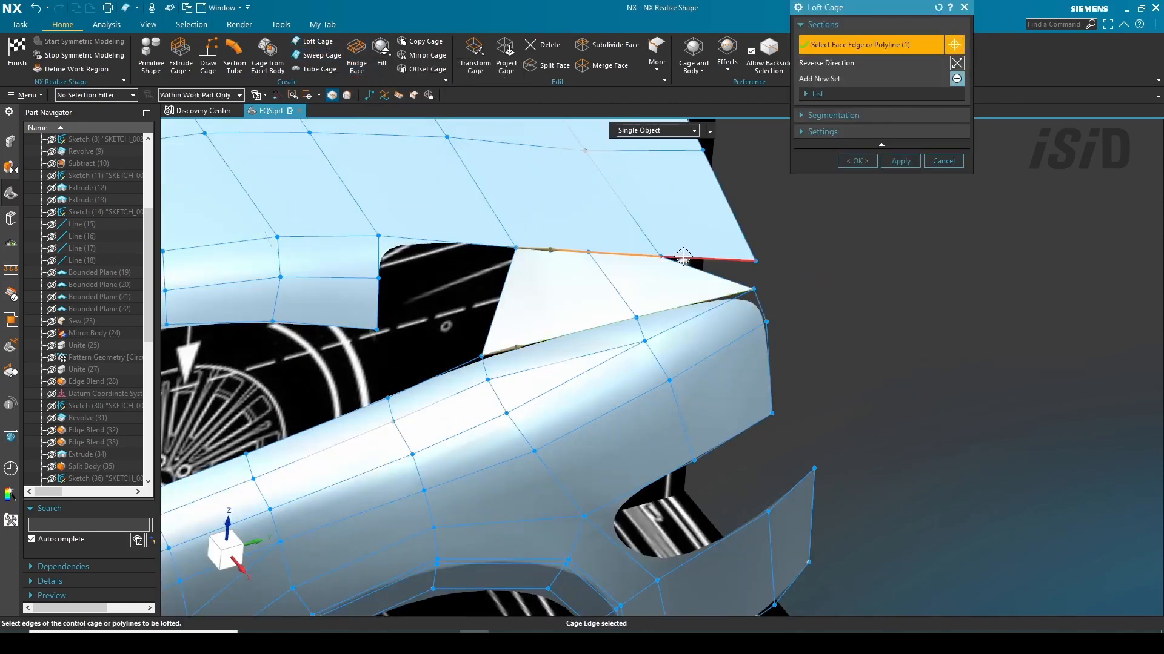
pyautogui.click(921, 115)
pyautogui.click(919, 183)
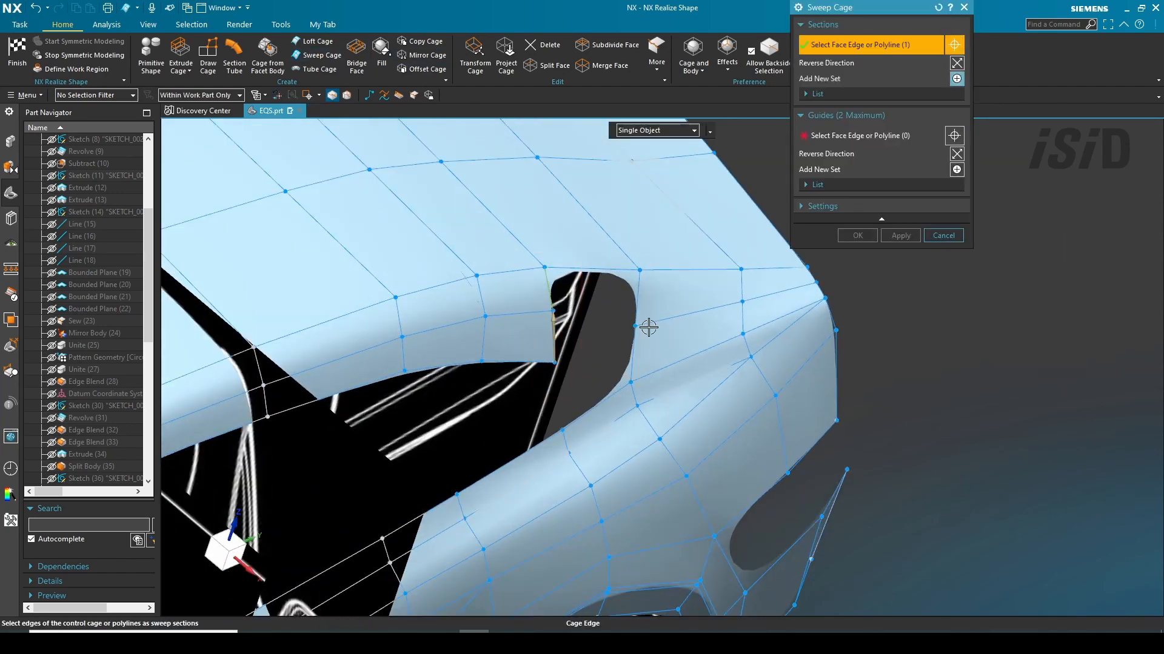
# Sweep cage edges to close the C-pillar opening behind the roof rail and the quarter panel gap behind the wheel arch.
pyautogui.middleClick(642, 345)
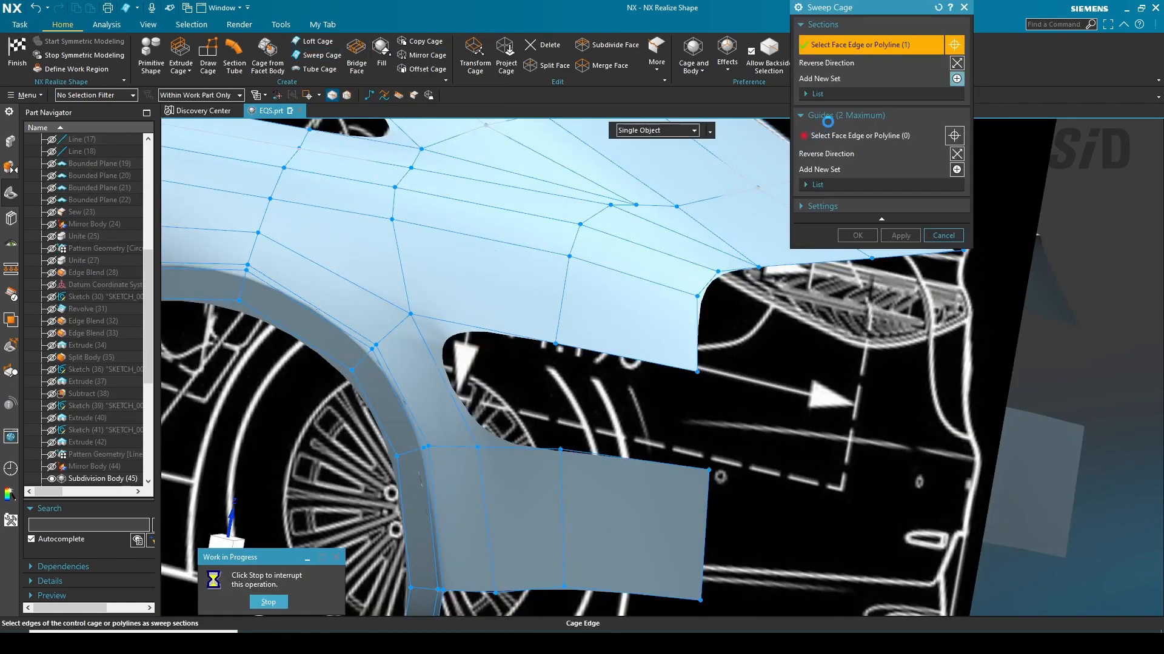
pyautogui.middleClick(483, 337)
pyautogui.click(434, 321)
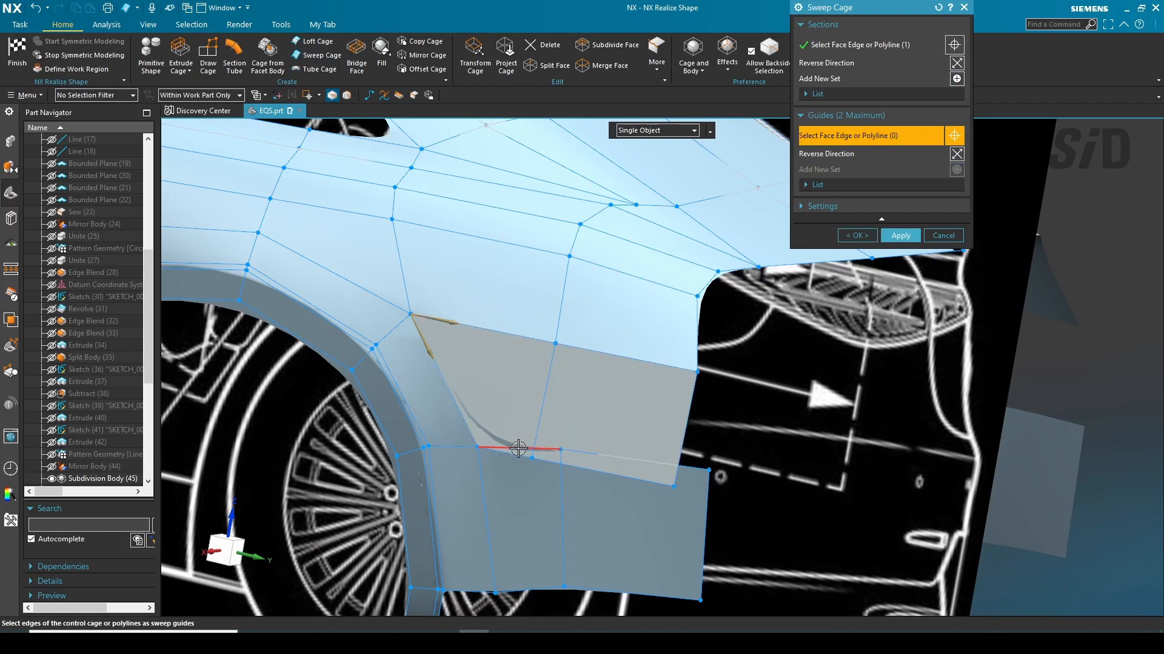
pyautogui.click(519, 446)
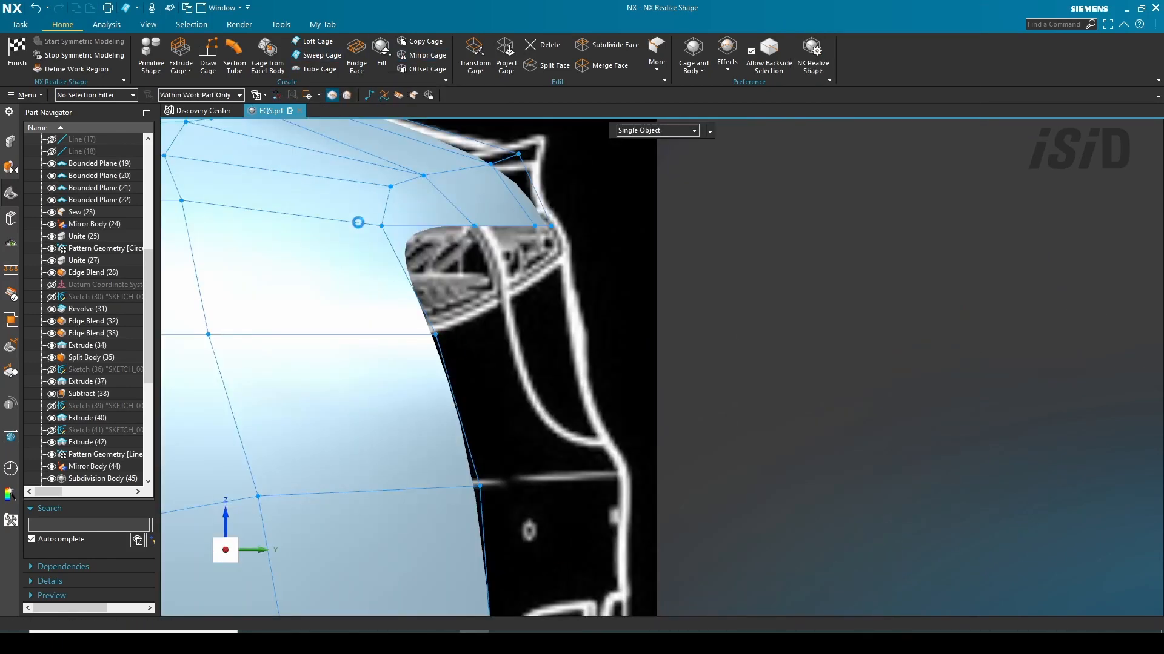
# Extrude the cage edges under the tail lip downward and shift the tail vertices to match the rear profile in the side blueprint.
pyautogui.click(494, 225)
pyautogui.middleClick(774, 264)
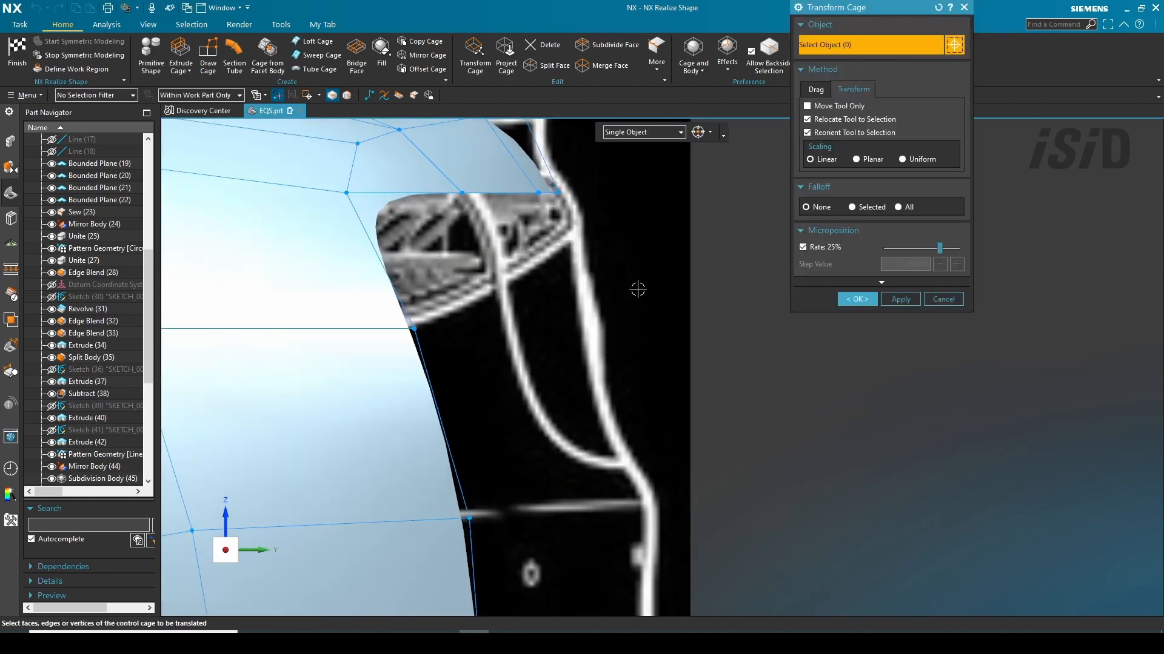
pyautogui.click(181, 51)
pyautogui.click(549, 315)
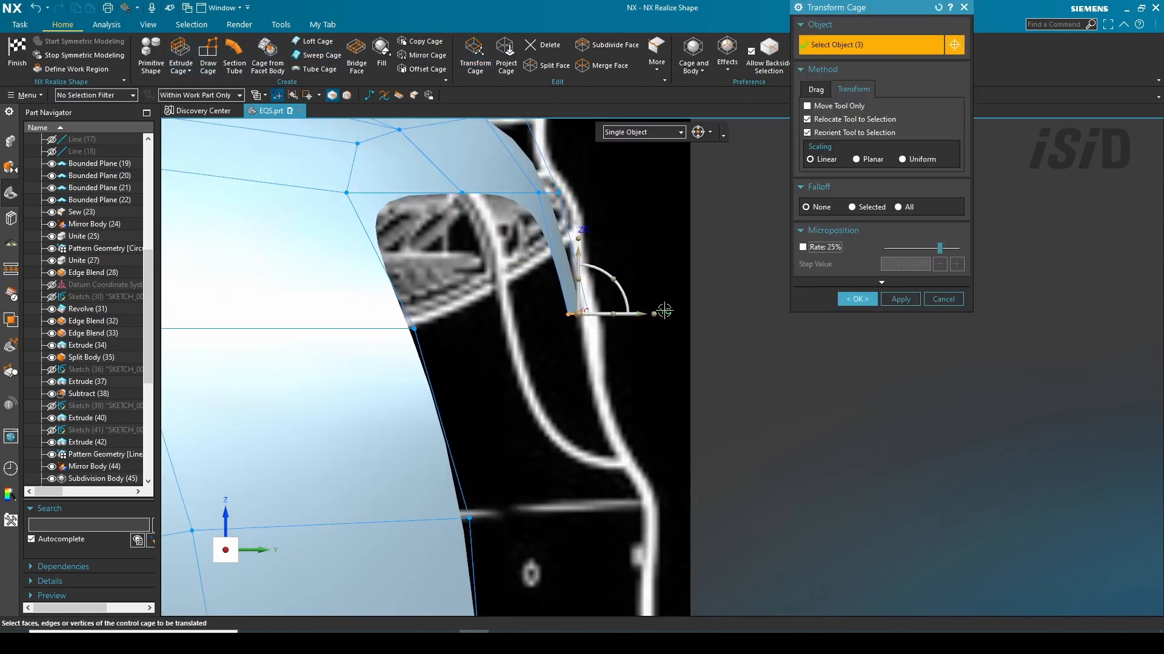
pyautogui.moveTo(641, 314)
pyautogui.mouseDown()
pyautogui.moveTo(663, 315)
pyautogui.moveTo(646, 314)
pyautogui.mouseUp()
pyautogui.moveTo(507, 176); pyautogui.dragTo(630, 197)
pyautogui.scroll(-2, 663, 310)
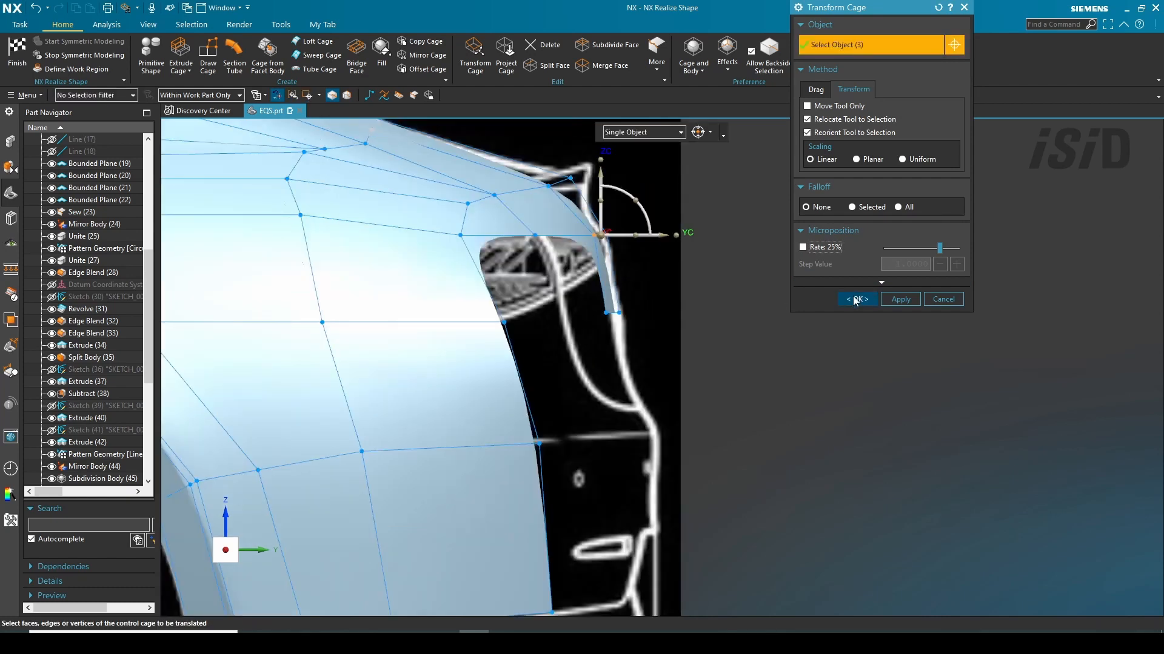
pyautogui.click(855, 300)
# Sweep the fender's rear edge along the lower edge of the tail to close the tail light opening.
pyautogui.click(314, 55)
pyautogui.moveTo(536, 337); pyautogui.dragTo(444, 245)
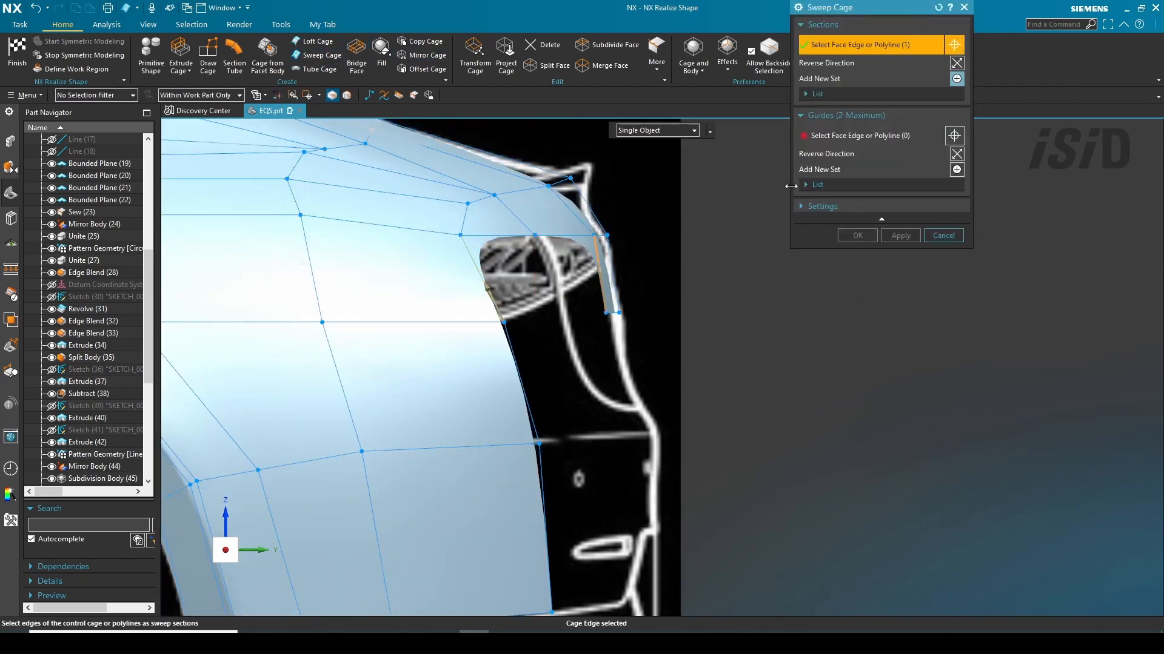
pyautogui.click(567, 236)
pyautogui.click(855, 236)
# Draw a cage polyline from the rear fender corner along the top blueprint's tail outline to near the centre plane.
pyautogui.moveTo(636, 389); pyautogui.dragTo(621, 184, button='middle')
pyautogui.click(355, 99)
pyautogui.click(657, 372)
pyautogui.hotkey('ctrl', 'alt', 't')
pyautogui.scroll(10, 614, 268)
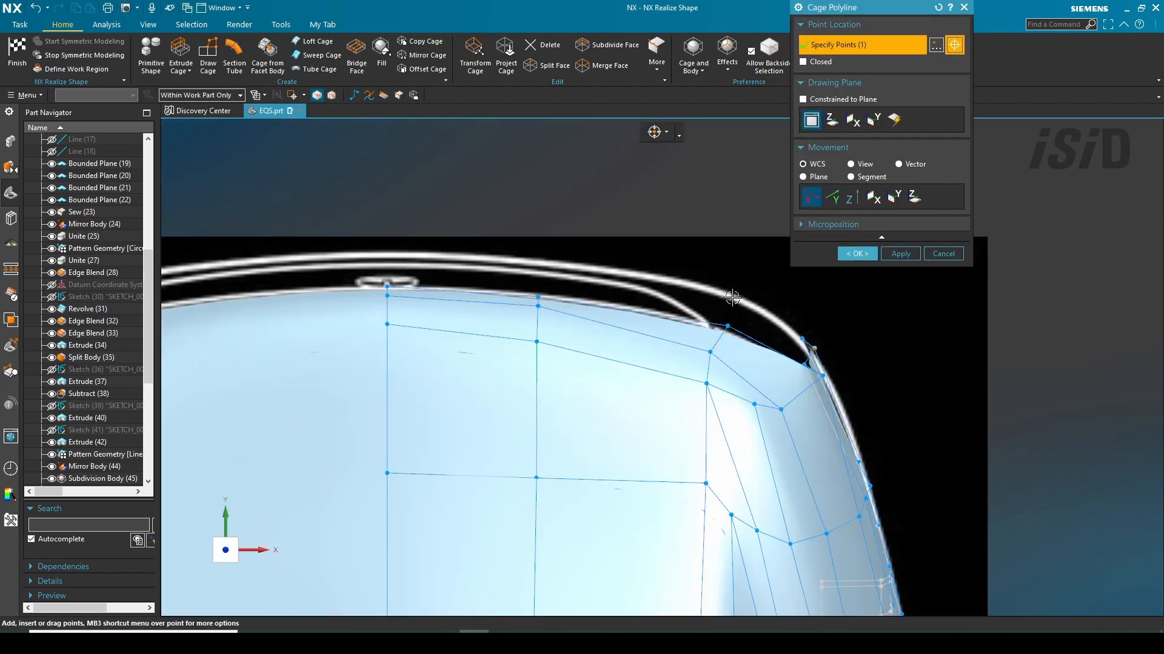
pyautogui.scroll(3, 540, 263)
pyautogui.click(323, 248)
pyautogui.click(853, 254)
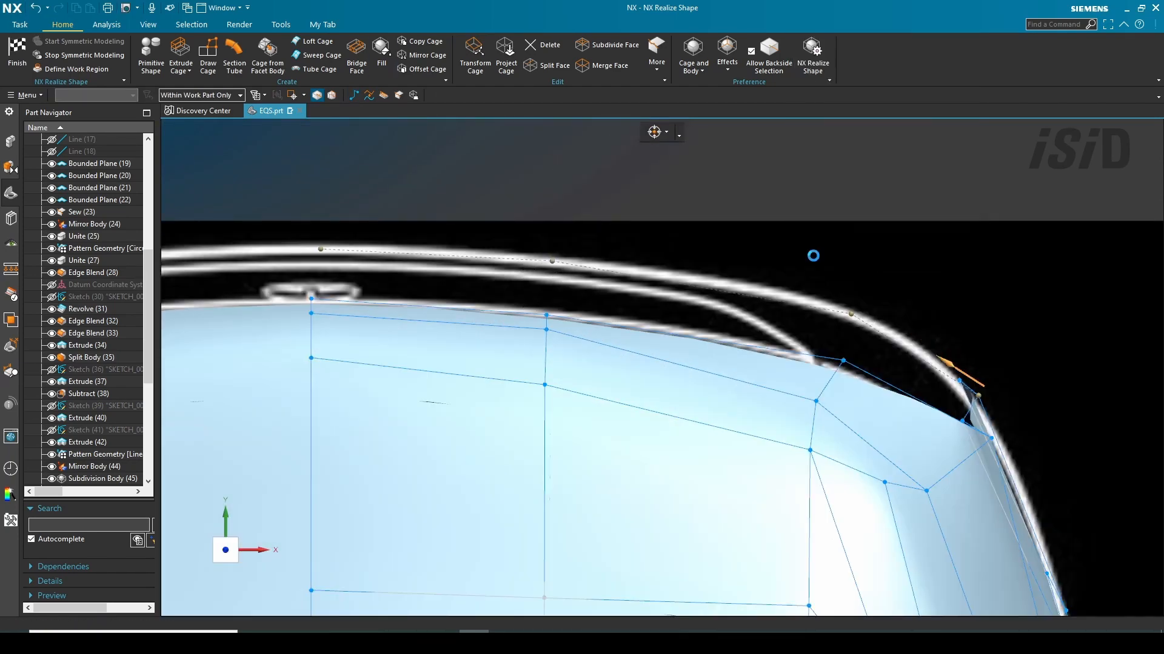
# Sweep the three open edges below the tail along the new polyline to form the upper rear bumper surface.
pyautogui.moveTo(660, 449); pyautogui.dragTo(516, 184, button='middle')
pyautogui.scroll(2, 517, 184)
pyautogui.click(319, 54)
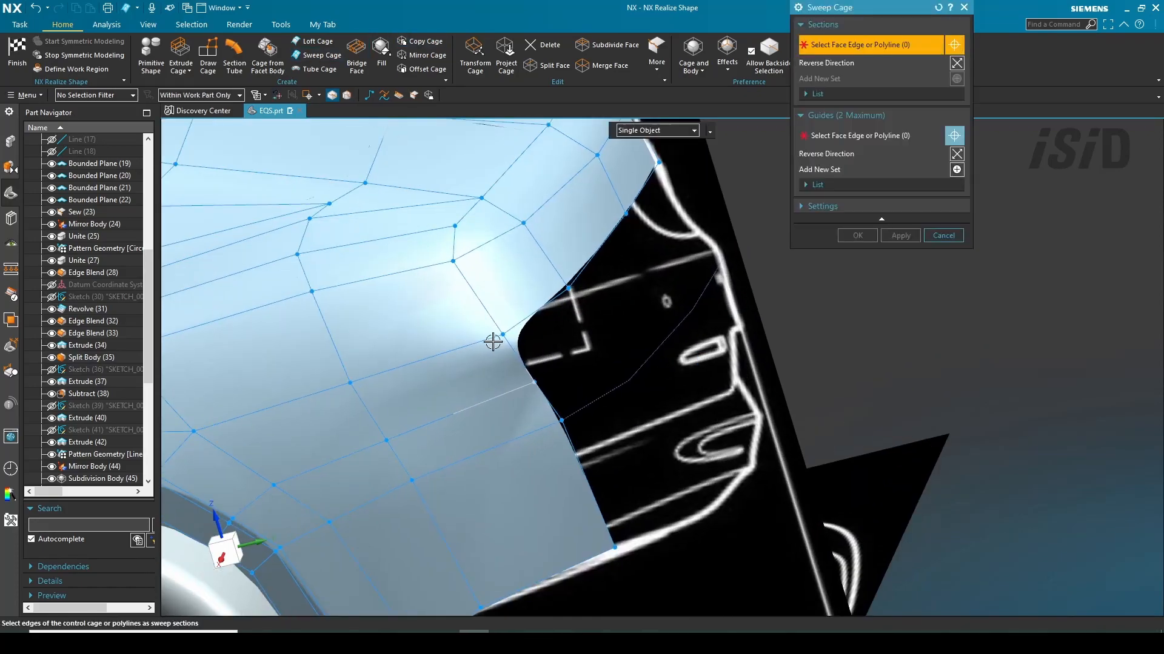
pyautogui.click(546, 303)
pyautogui.click(597, 251)
pyautogui.click(642, 189)
pyautogui.click(664, 343)
pyautogui.moveTo(663, 364); pyautogui.dragTo(922, 361, button='middle')
pyautogui.click(857, 236)
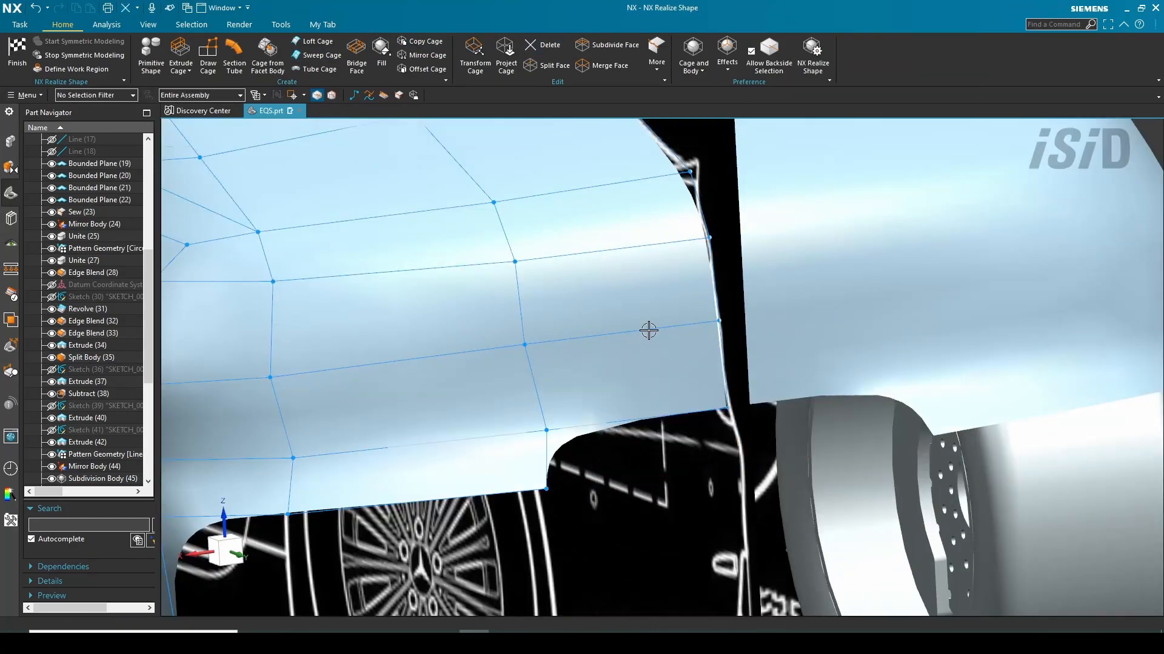
# Extrude the rear panel's lower centre edge 140 mm downward, and sweep the adjoining edges to close the rear bumper corner opening.
pyautogui.moveTo(646, 329); pyautogui.dragTo(661, 376, button='middle')
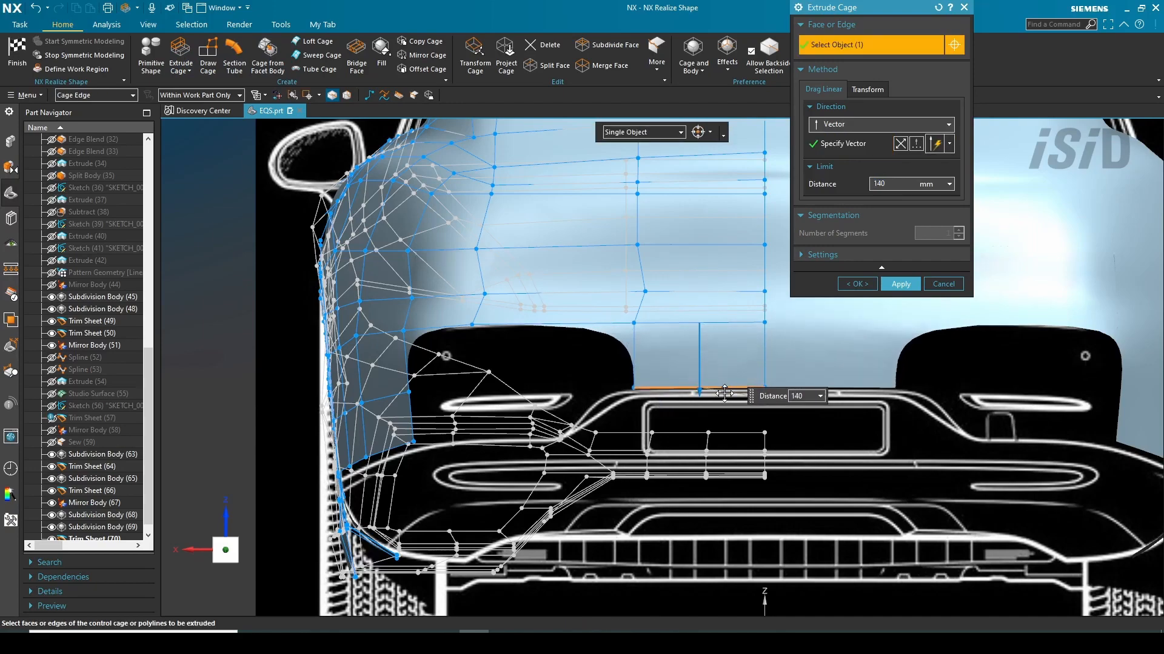
pyautogui.click(858, 284)
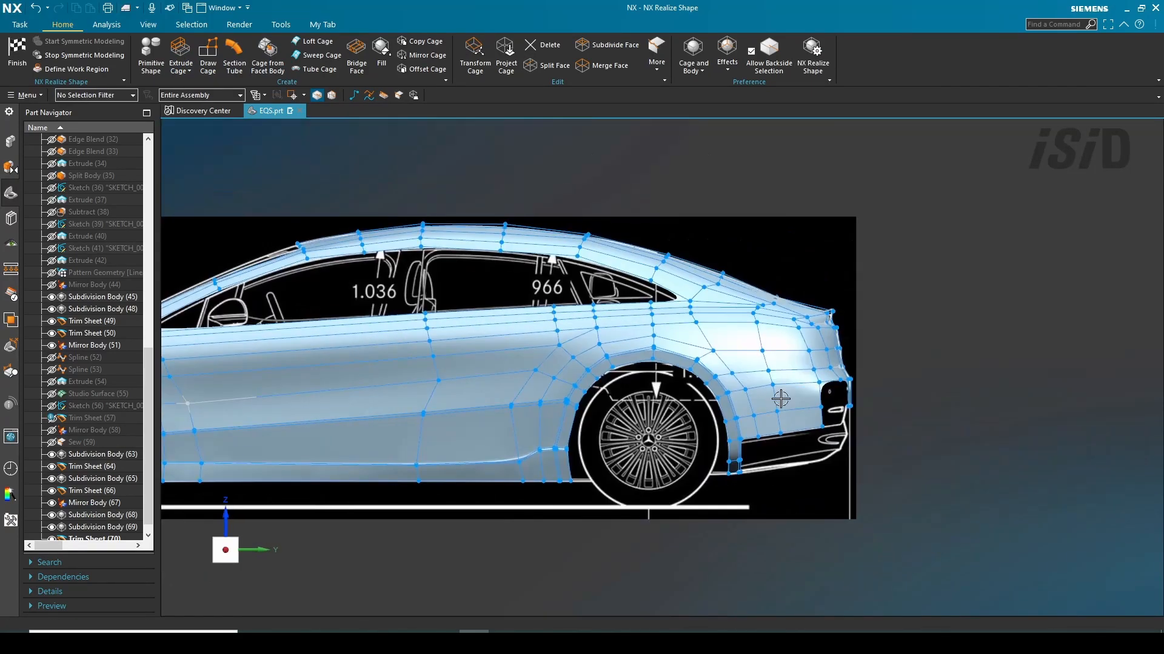
pyautogui.scroll(5, 890, 376)
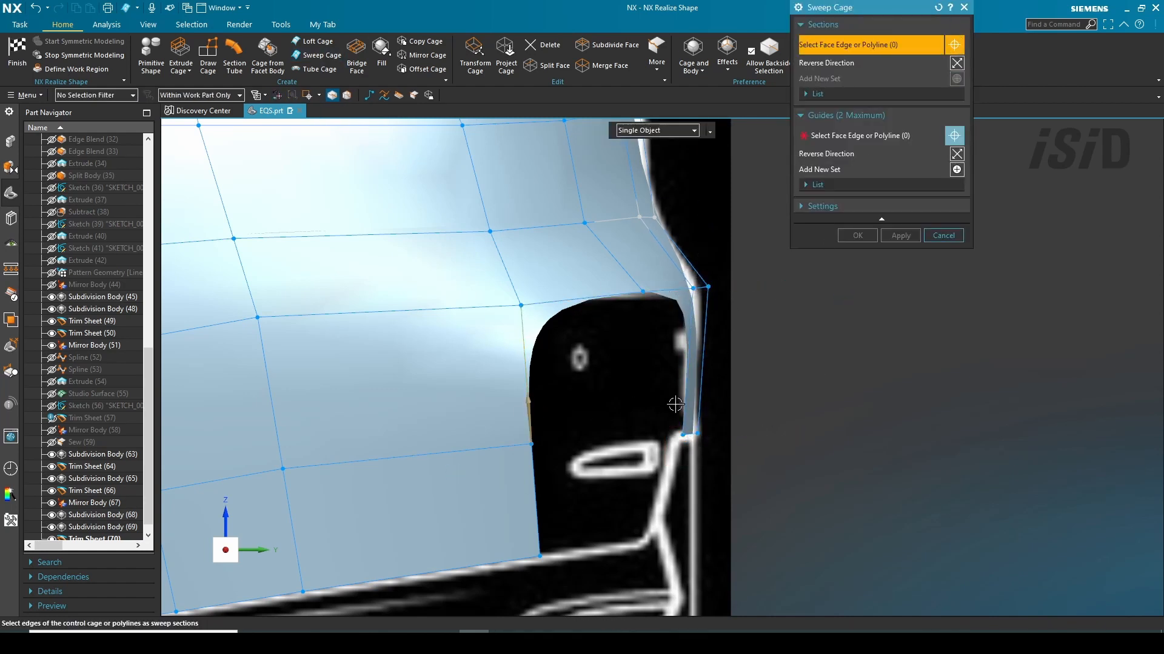
pyautogui.click(578, 299)
pyautogui.click(666, 291)
pyautogui.scroll(-1, 813, 298)
pyautogui.click(900, 236)
pyautogui.scroll(-1, 633, 384)
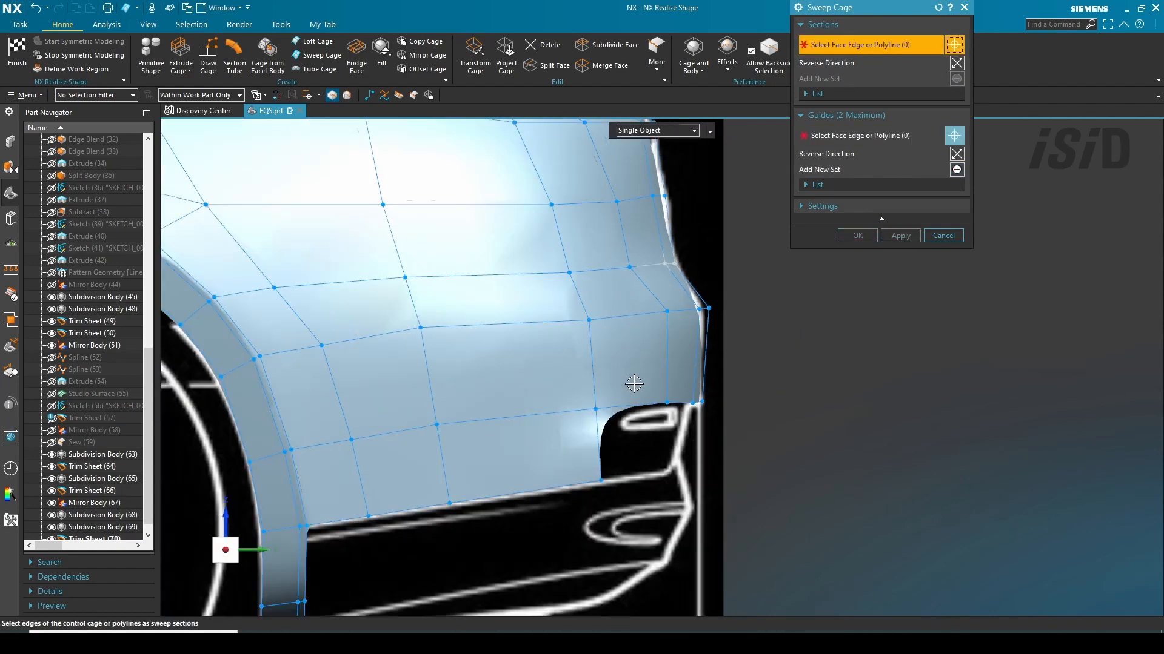
# Draw a cage polyline in the rear view from the extruded panel's lower vertex along the sloping contour beside the number plate recess.
pyautogui.moveTo(634, 384); pyautogui.dragTo(962, 397, button='middle')
pyautogui.rightClick(1000, 362)
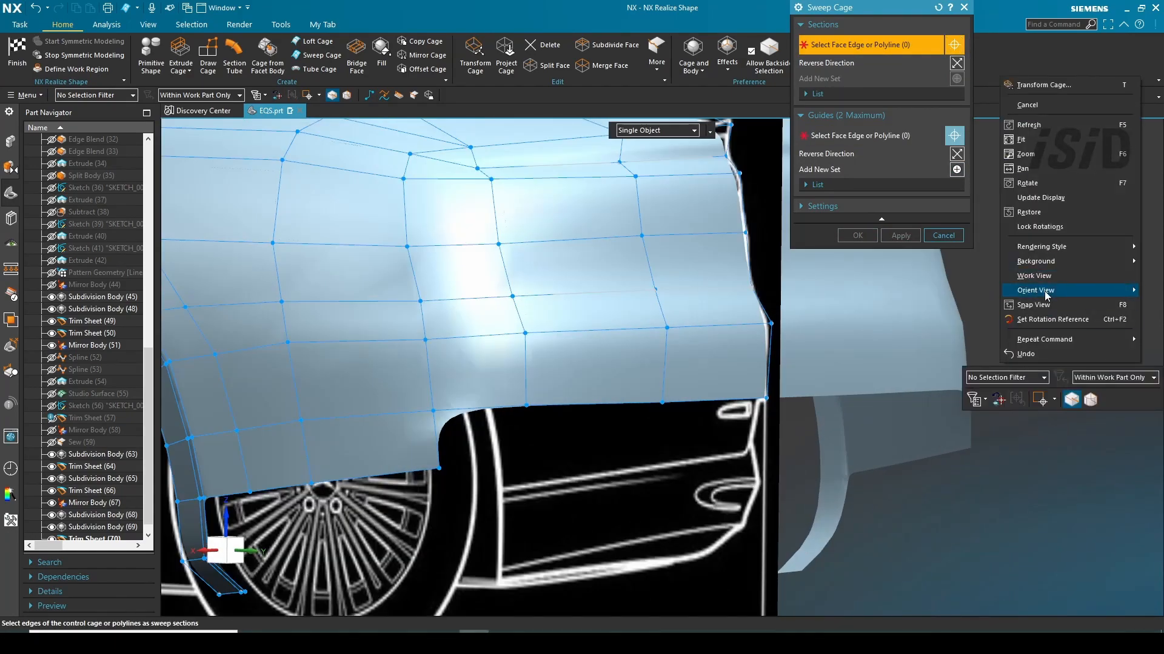
pyautogui.moveTo(1044, 291)
pyautogui.click(930, 373)
pyautogui.scroll(5, 558, 419)
pyautogui.click(954, 44)
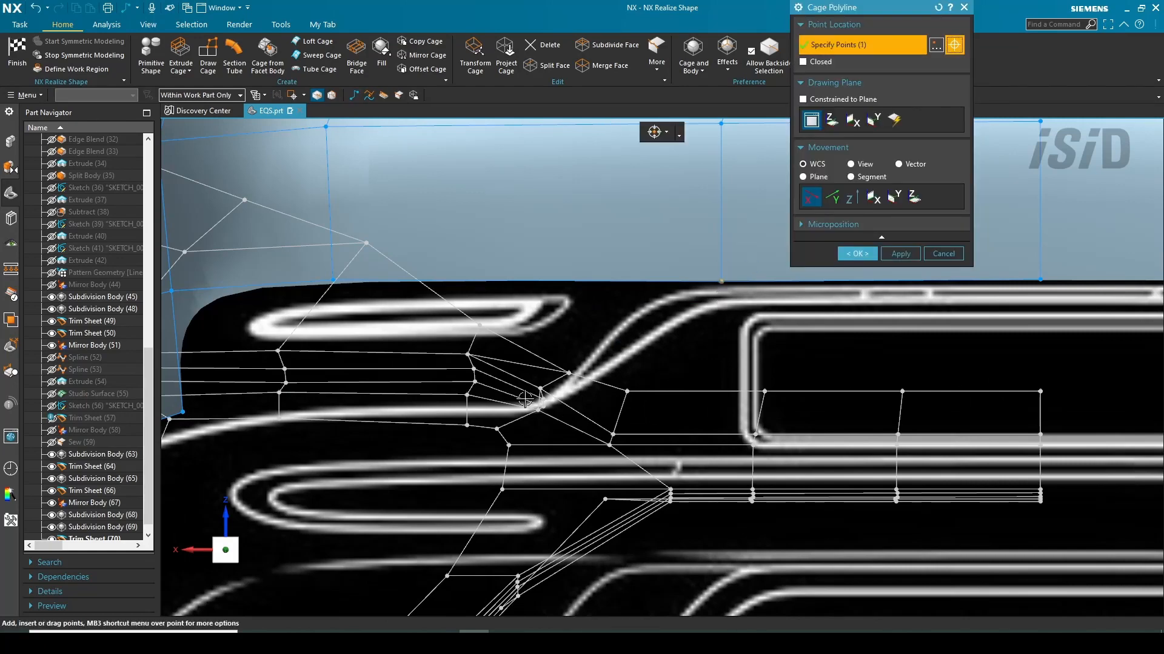
pyautogui.scroll(2, 545, 393)
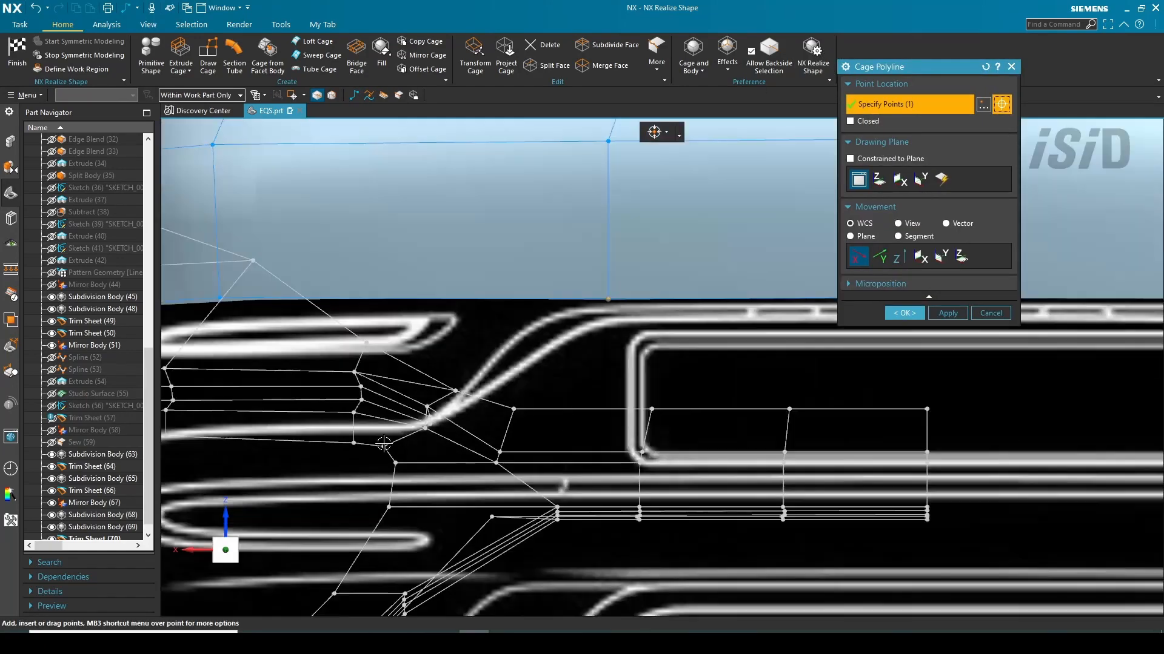
pyautogui.scroll(-2, 732, 278)
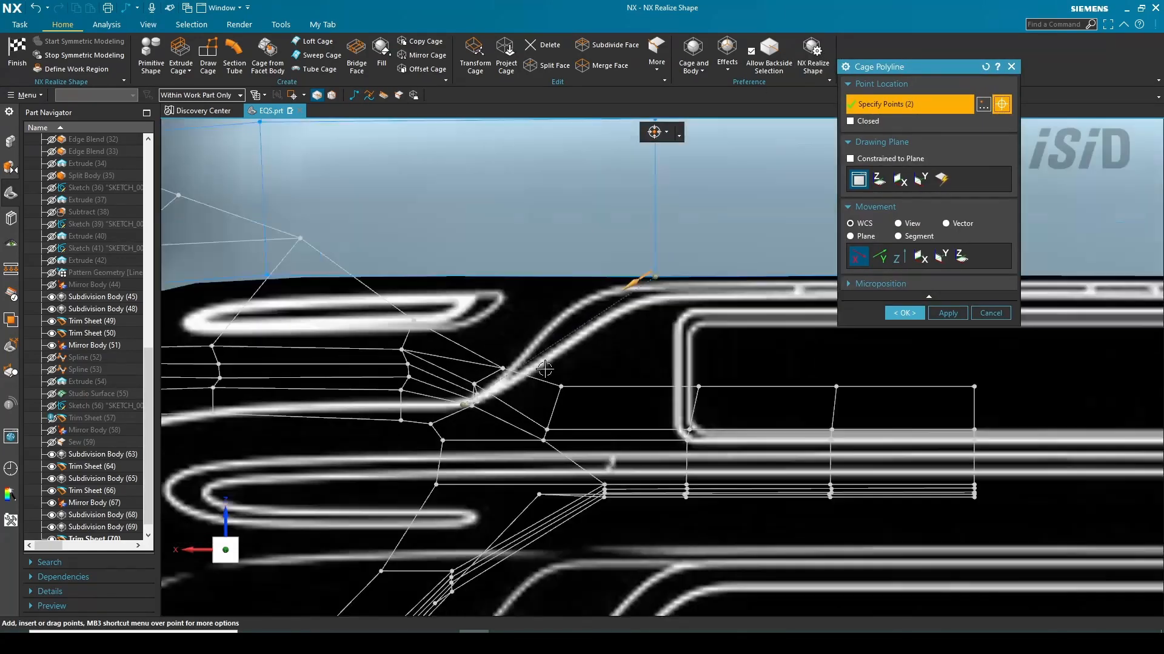
pyautogui.click(903, 312)
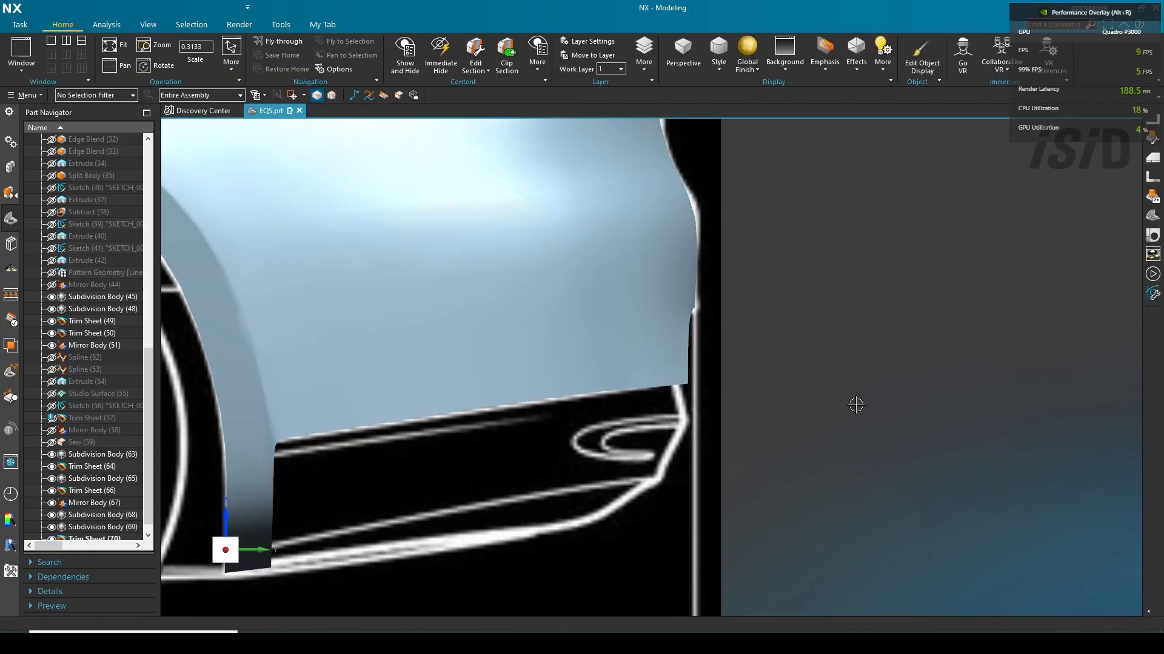
# Hide all raster images and inspect the car body from the rear, front and side.
pyautogui.scroll(-8, 855, 405)
pyautogui.moveTo(866, 407)
pyautogui.mouseDown(button='middle')
pyautogui.moveTo(903, 426)
pyautogui.moveTo(715, 407)
pyautogui.moveTo(590, 424)
pyautogui.moveTo(299, 265)
pyautogui.mouseUp(button='middle')
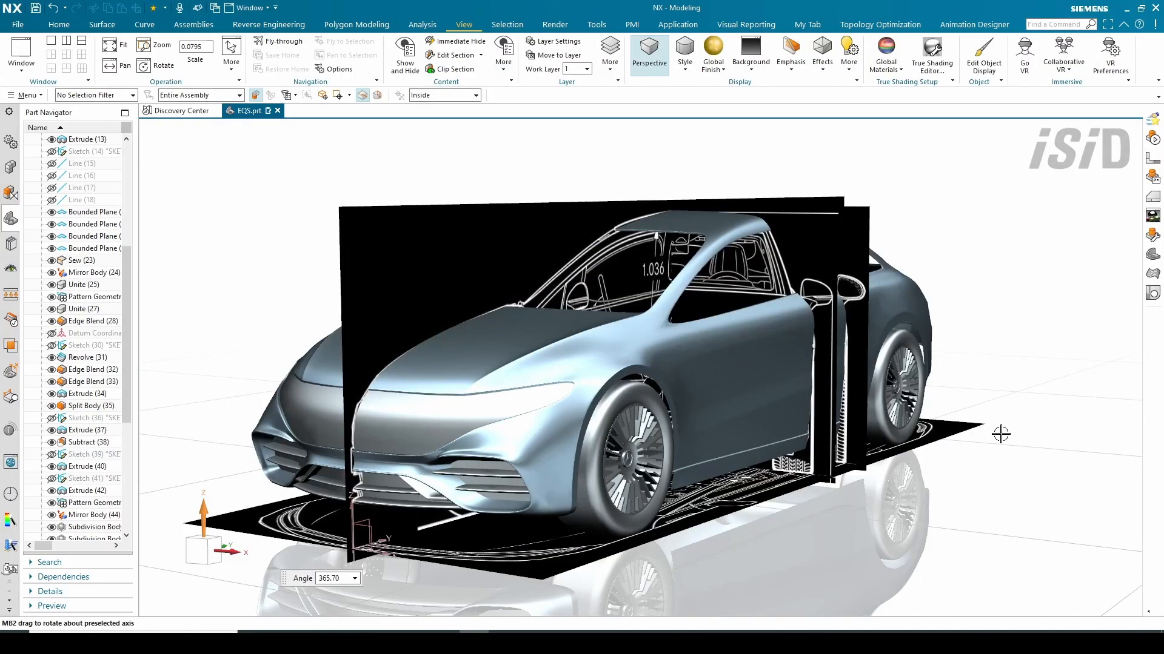
pyautogui.moveTo(1001, 434); pyautogui.dragTo(663, 489, button='middle')
pyautogui.scroll(3, 445, 407)
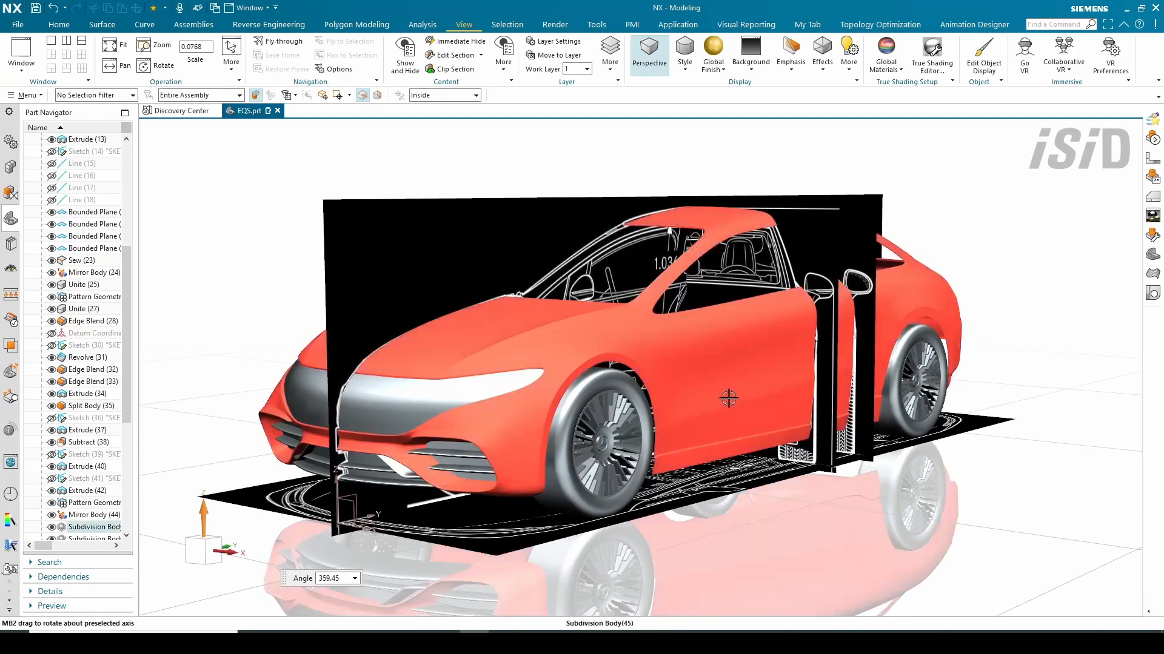
pyautogui.hotkey('ctrl', 'w')
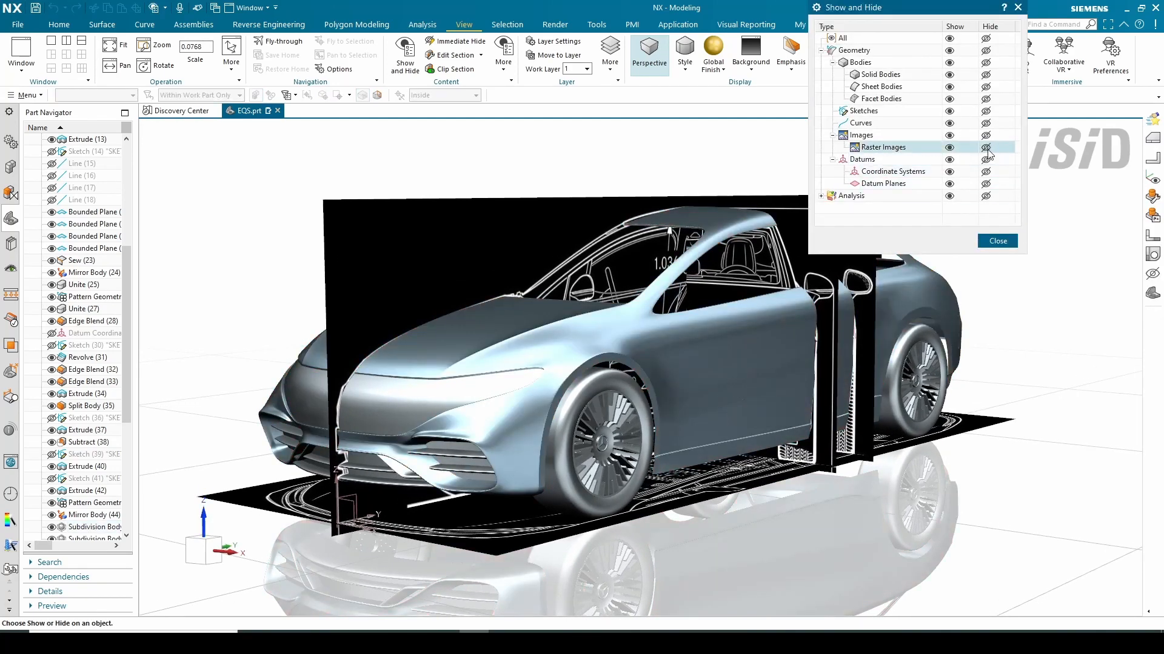
pyautogui.click(996, 241)
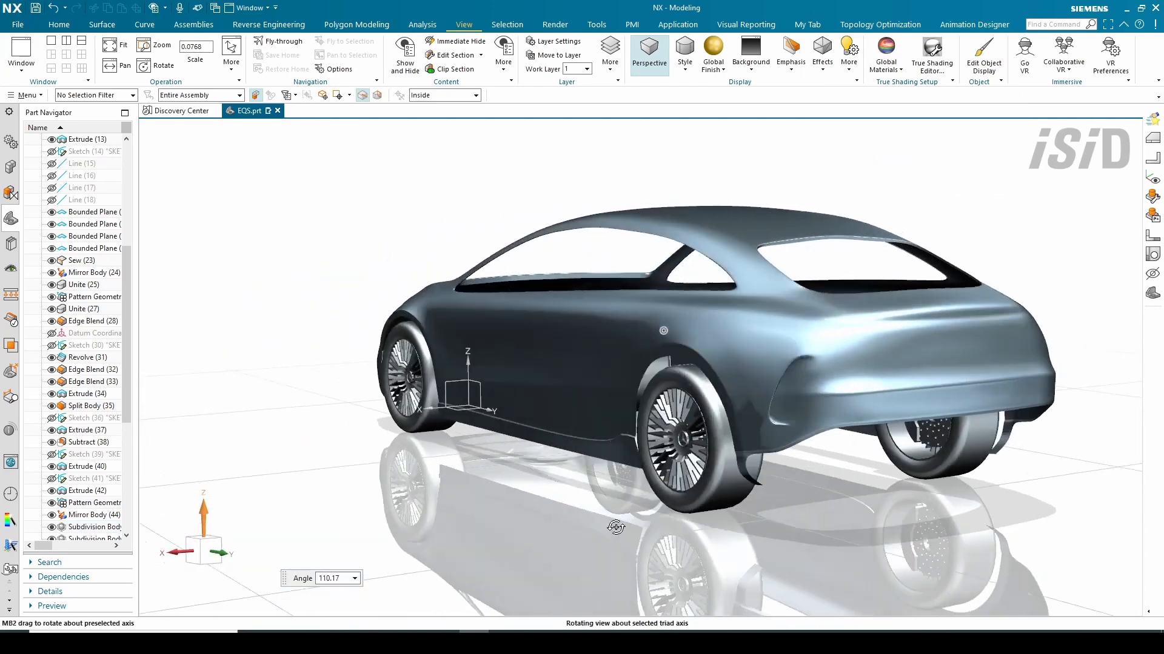
pyautogui.moveTo(615, 527); pyautogui.dragTo(661, 526, button='middle')
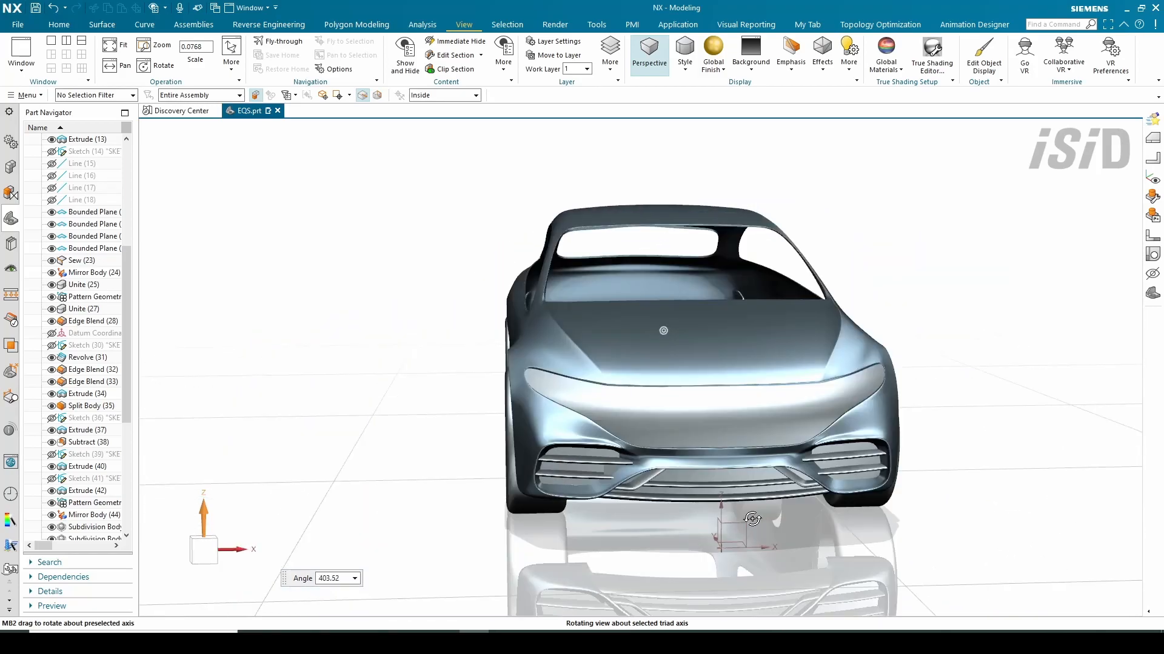
pyautogui.moveTo(664, 513); pyautogui.dragTo(374, 500, button='middle')
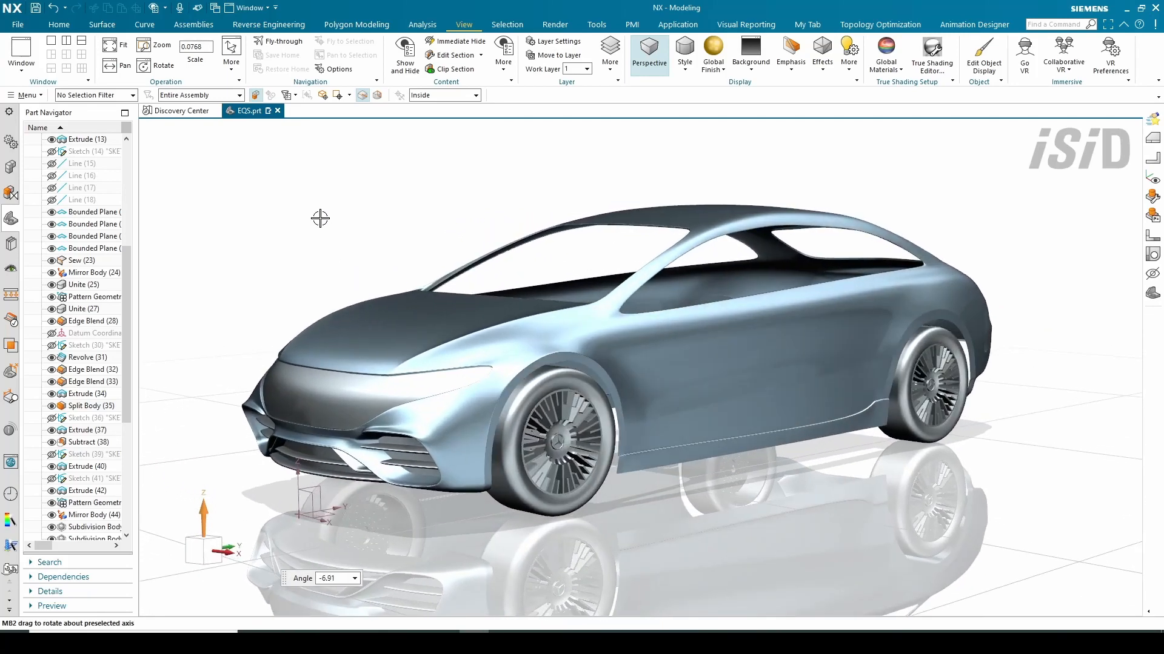